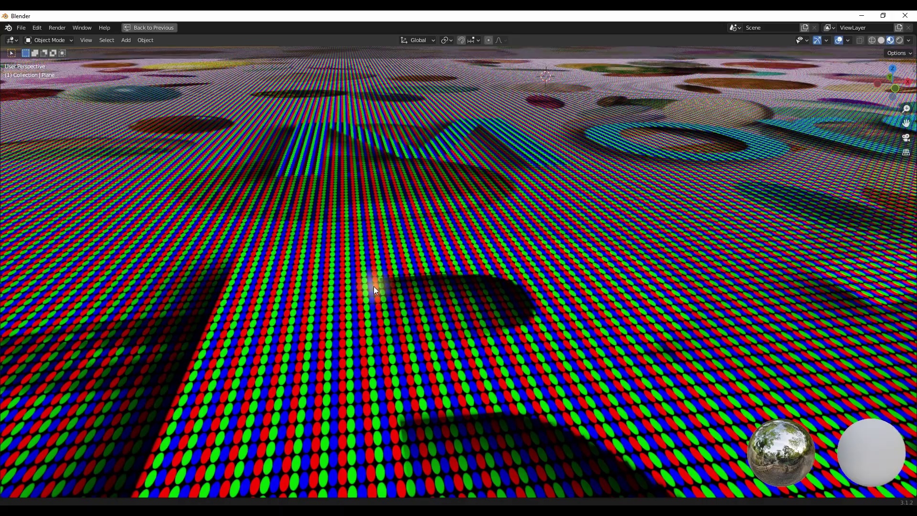
# Examine the finished RGB pixel screen material on the plane and the overall node network behind it.
pyautogui.keyDown('ctrl'); pyautogui.moveTo(373, 286); pyautogui.dragTo(383, 302, button='middle'); pyautogui.keyUp('ctrl')
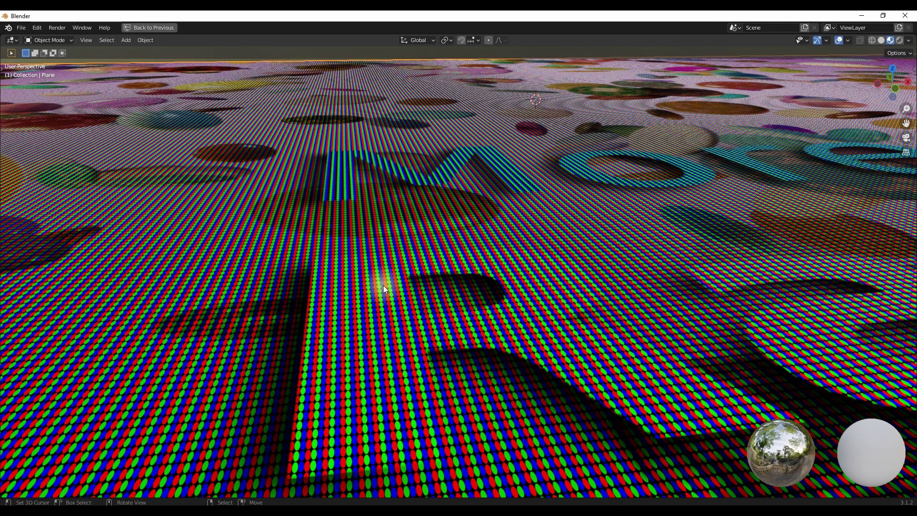
pyautogui.scroll(-4, 402, 239)
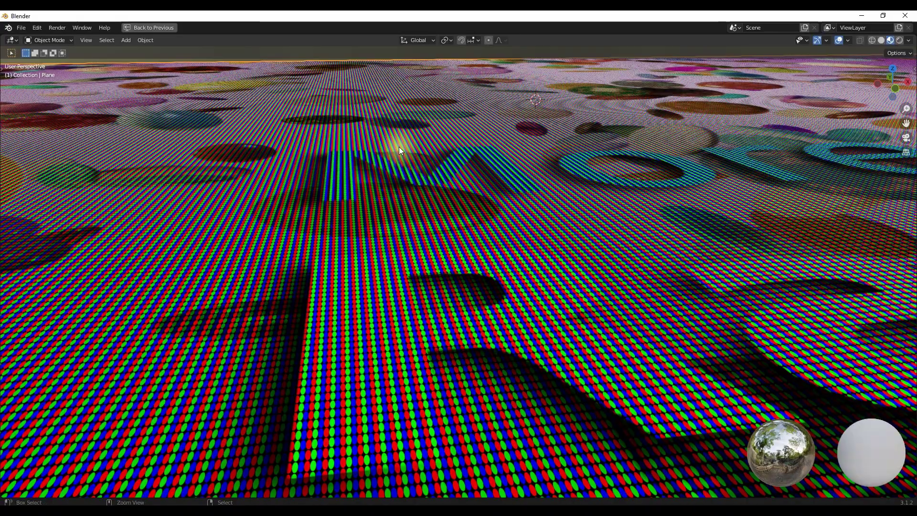
pyautogui.scroll(-4, 401, 152)
pyautogui.hotkey('ctrl', 'space')
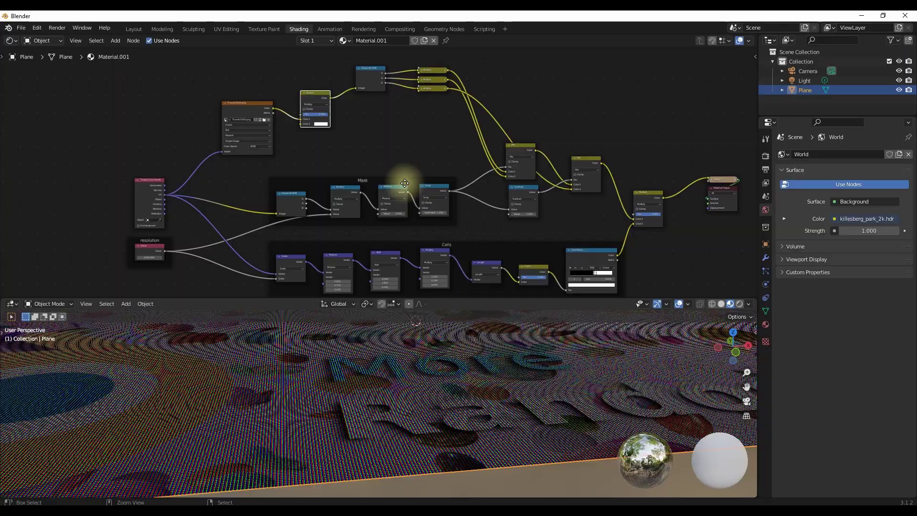
pyautogui.moveTo(407, 206); pyautogui.dragTo(372, 164, button='middle')
pyautogui.scroll(-2, 392, 145)
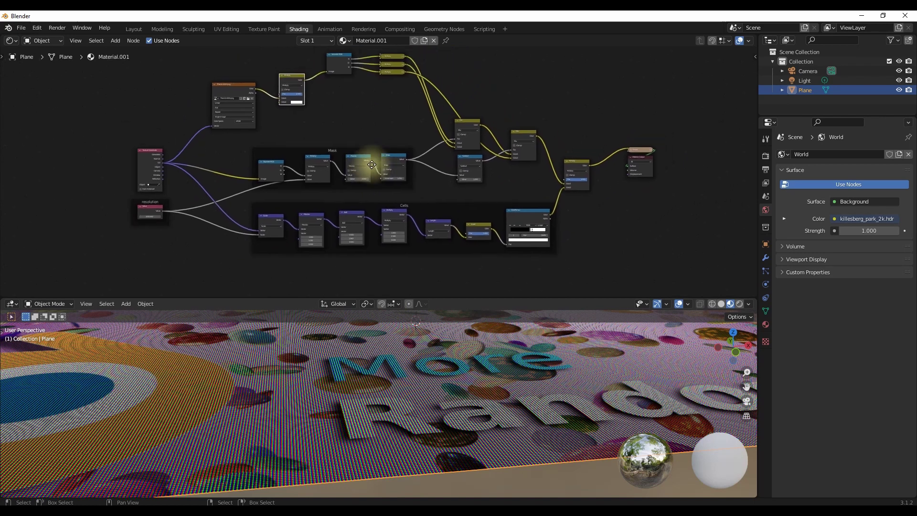
# Examine the Mask nodes and the Mix and Subtract nodes that combine the colour channels up to the final Multiply.
pyautogui.scroll(4, 373, 172)
pyautogui.moveTo(404, 194); pyautogui.dragTo(454, 233, button='middle')
pyautogui.scroll(3, 329, 171)
pyautogui.moveTo(391, 171)
pyautogui.mouseDown(button='middle')
pyautogui.moveTo(388, 131)
pyautogui.moveTo(266, 190)
pyautogui.mouseUp(button='middle')
pyautogui.scroll(1, 388, 131)
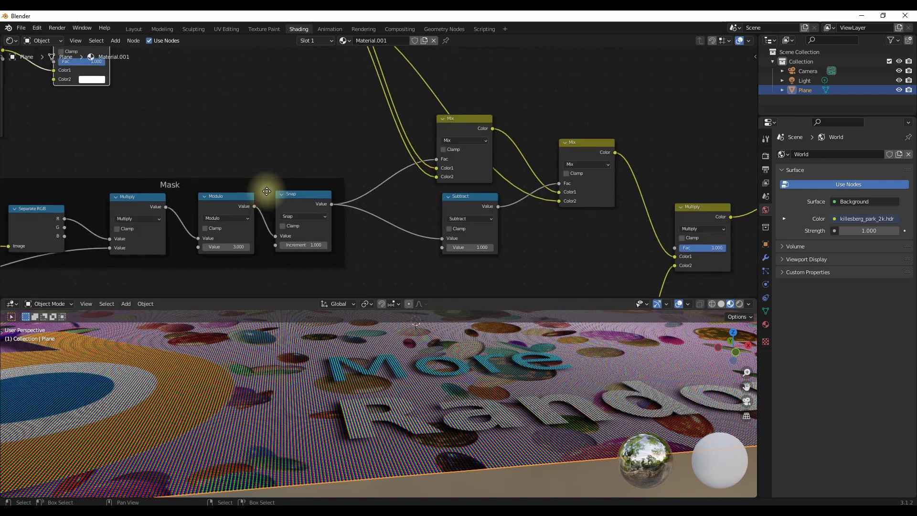
pyautogui.click(468, 124)
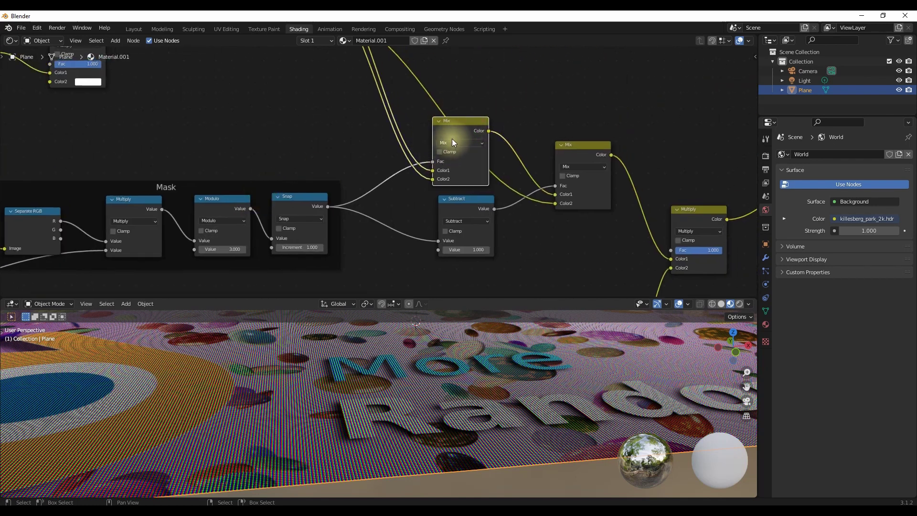
pyautogui.click(465, 208)
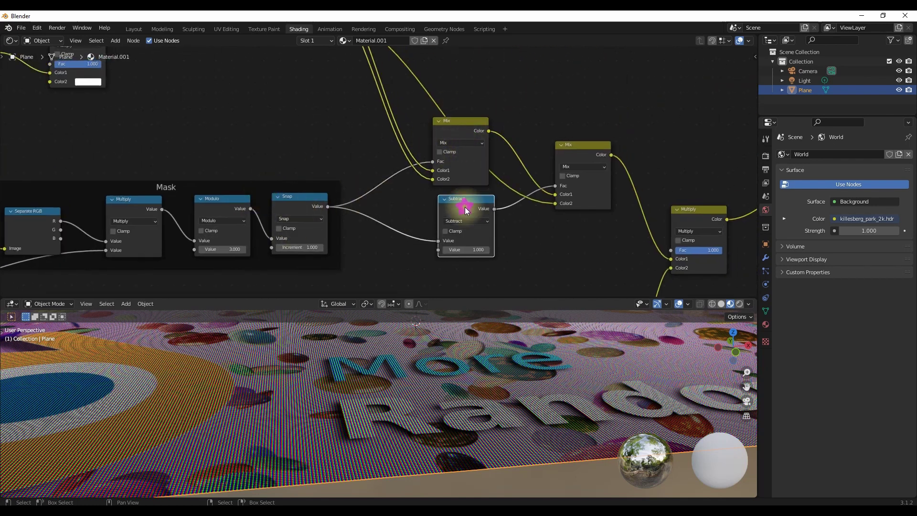
pyautogui.moveTo(503, 210); pyautogui.dragTo(388, 219, button='middle')
pyautogui.click(453, 171)
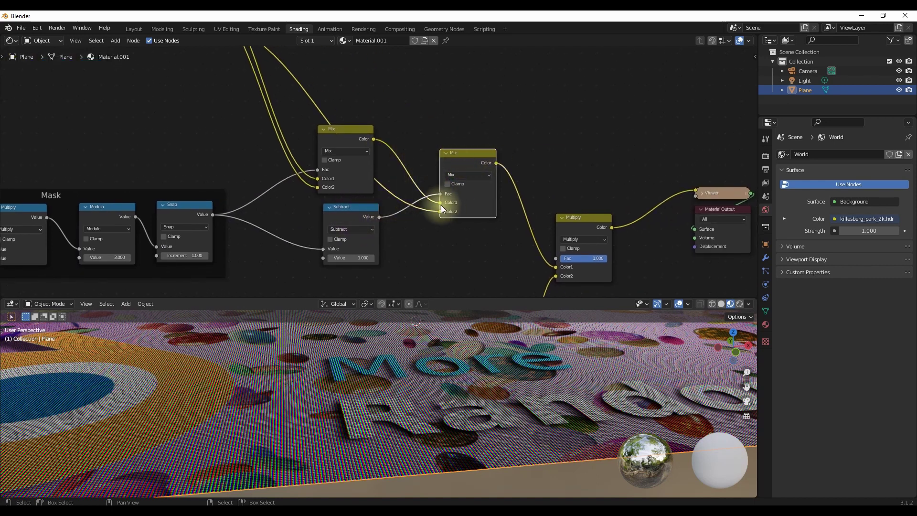
pyautogui.moveTo(554, 192); pyautogui.dragTo(541, 125, button='middle')
pyautogui.scroll(-2, 540, 126)
pyautogui.moveTo(482, 195); pyautogui.dragTo(556, 115, button='middle')
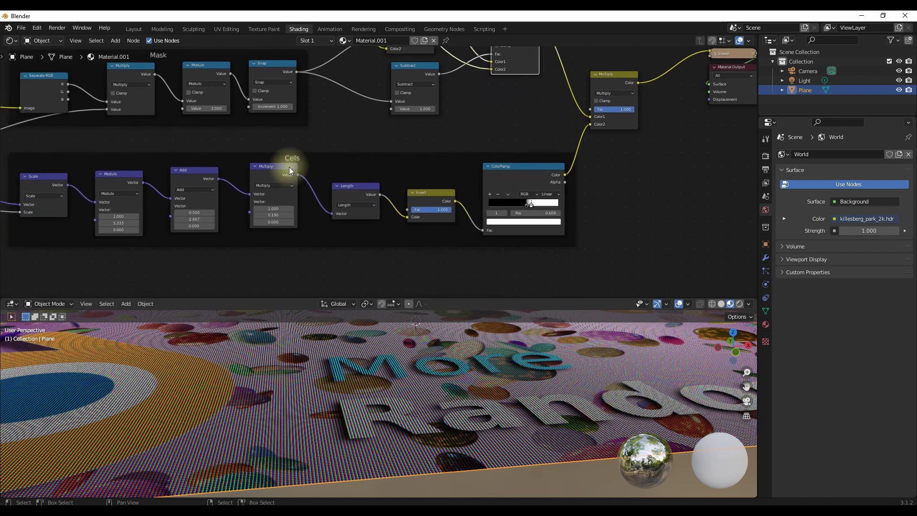
# Examine the Cells node group, its round pixel cells on the plane, and how it feeds the final Multiply node.
pyautogui.scroll(-1, 289, 168)
pyautogui.moveTo(305, 169); pyautogui.dragTo(345, 168, button='middle')
pyautogui.moveTo(387, 170)
pyautogui.mouseDown()
pyautogui.moveTo(385, 160)
pyautogui.moveTo(381, 169)
pyautogui.mouseUp()
pyautogui.moveTo(278, 167); pyautogui.dragTo(307, 162, button='middle')
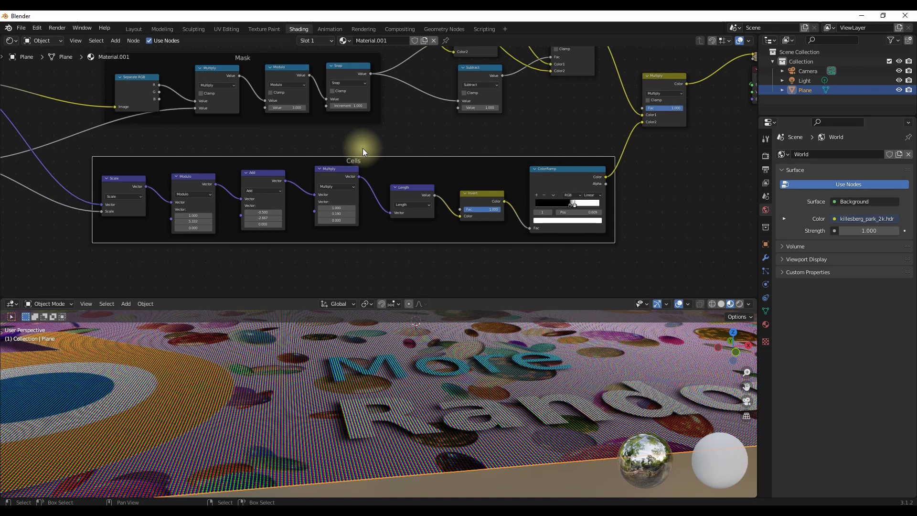
pyautogui.scroll(9, 406, 361)
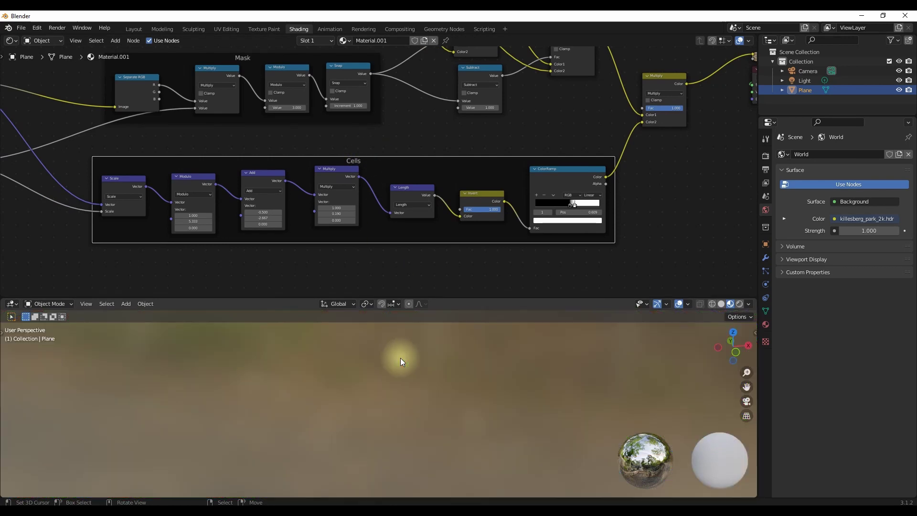
pyautogui.scroll(-2, 381, 203)
pyautogui.moveTo(532, 141); pyautogui.dragTo(438, 198, button='middle')
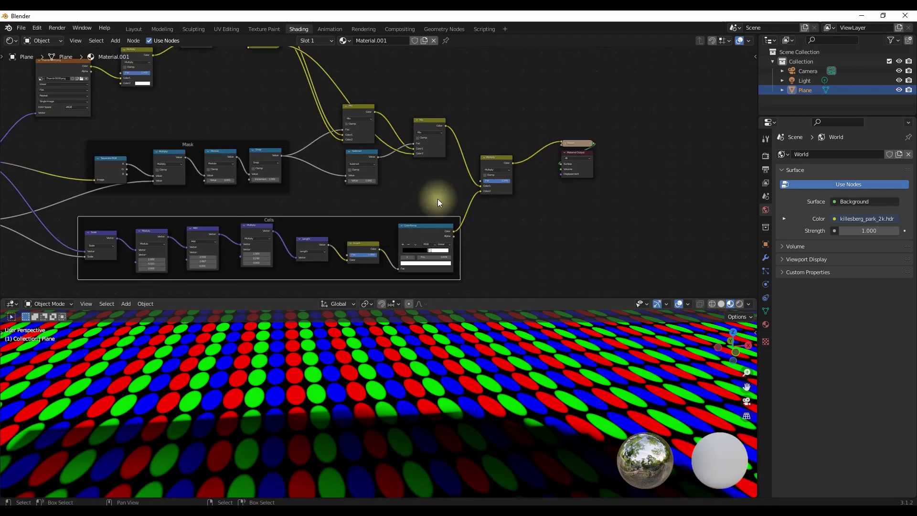
pyautogui.scroll(4, 439, 198)
pyautogui.moveTo(507, 179); pyautogui.dragTo(445, 184, button='middle')
pyautogui.scroll(3, 449, 172)
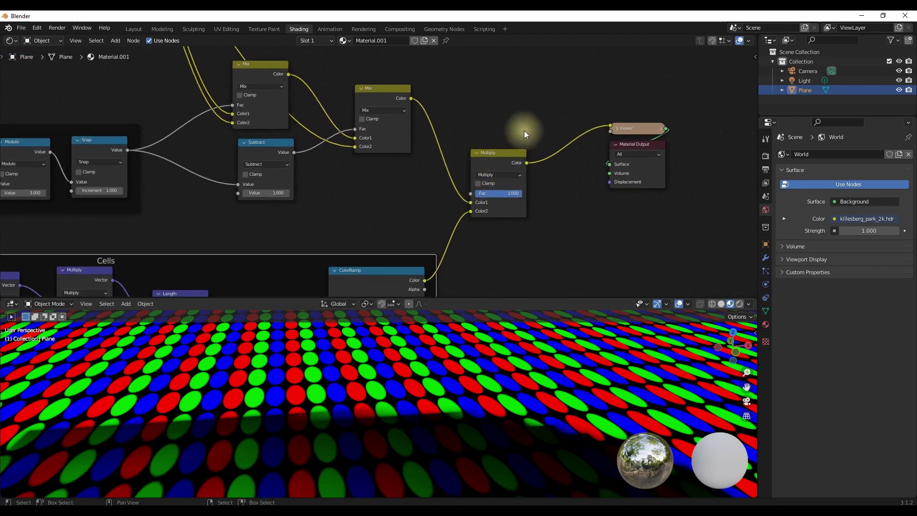
pyautogui.scroll(-2, 508, 168)
pyautogui.scroll(-5, 403, 331)
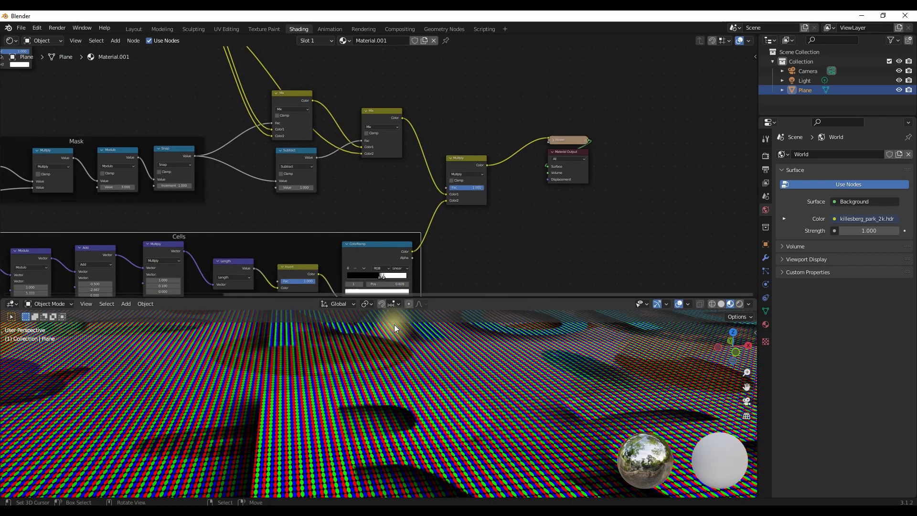
pyautogui.scroll(-6, 341, 185)
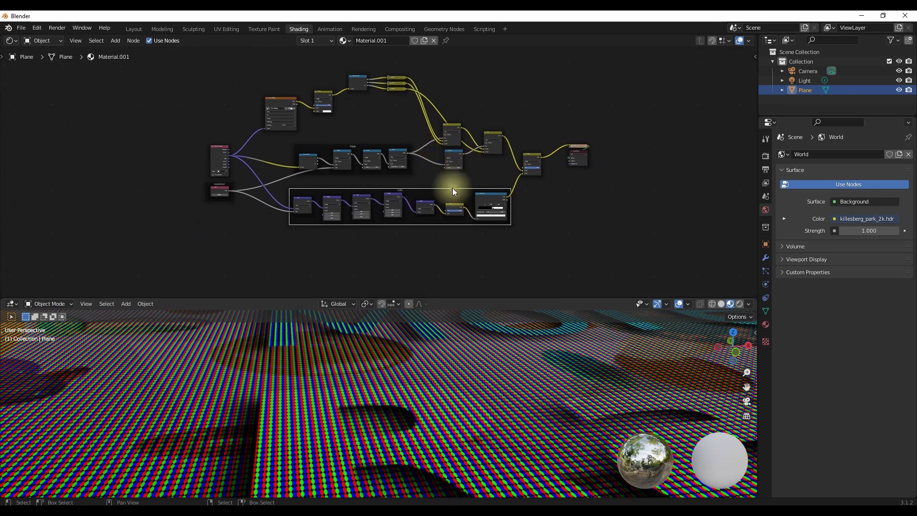
# Save the finished example as untitled.blend and start a new default scene.
pyautogui.hotkey('ctrl', 's')
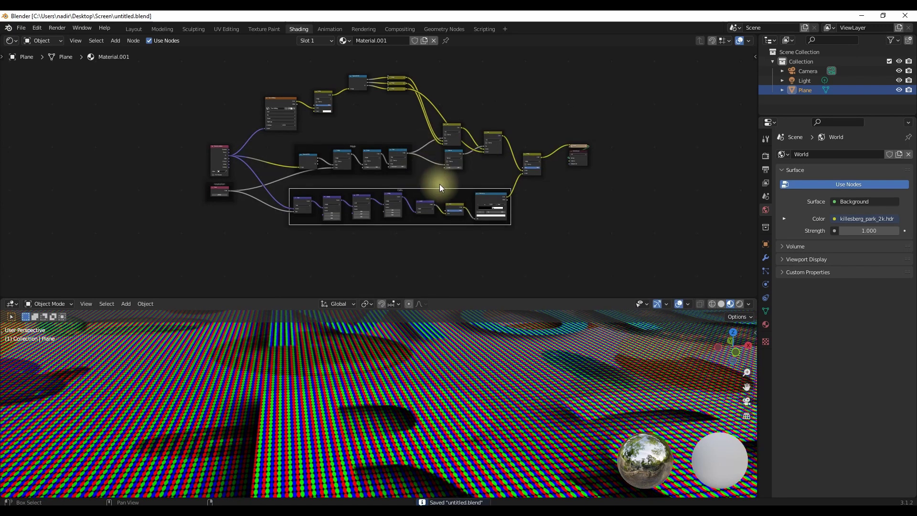
pyautogui.rightClick(439, 184)
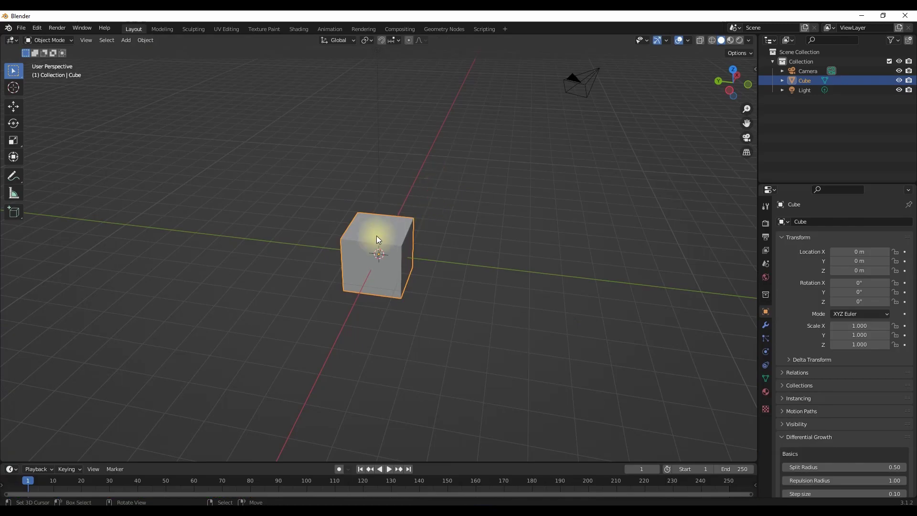
# Replace the default cube with a mesh plane and view it from directly above.
pyautogui.press('x')
pyautogui.click(376, 236)
pyautogui.hotkey('shift', 'a')
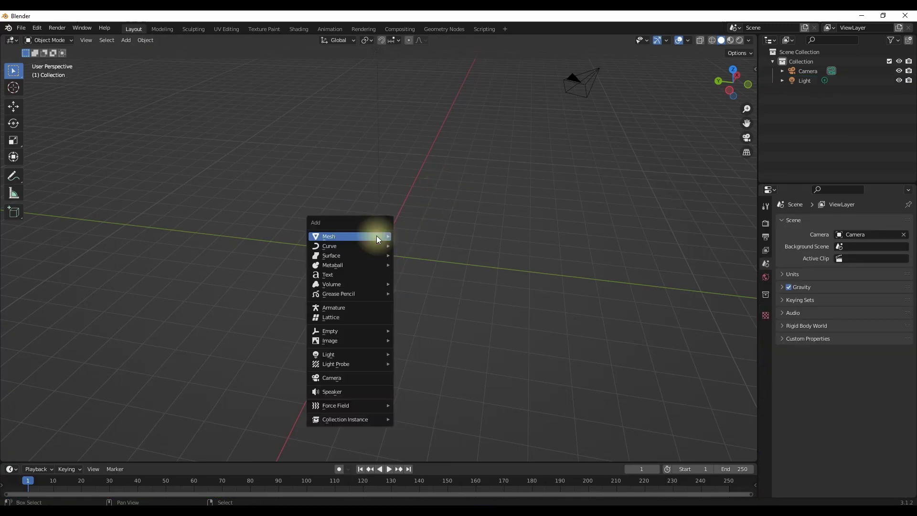
pyautogui.click(402, 237)
pyautogui.press('KP_7')
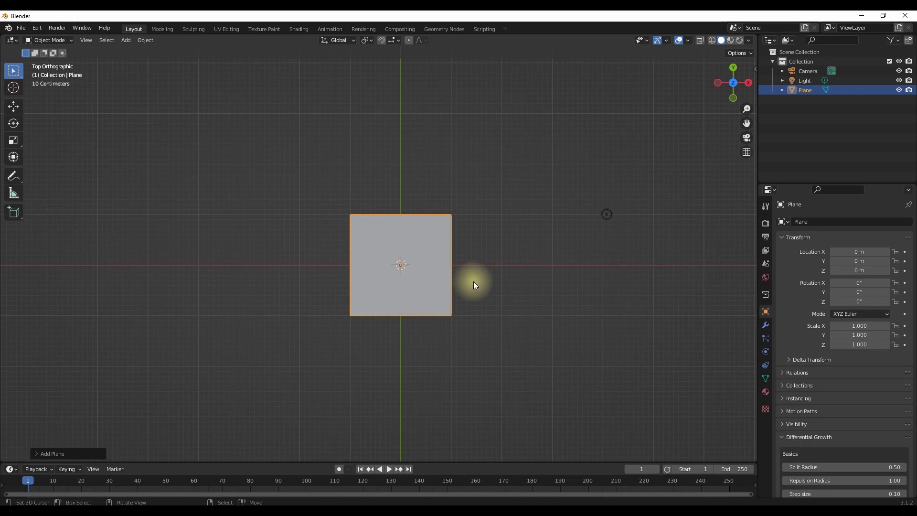
pyautogui.press('s')
pyautogui.press('x')
pyautogui.rightClick(705, 299)
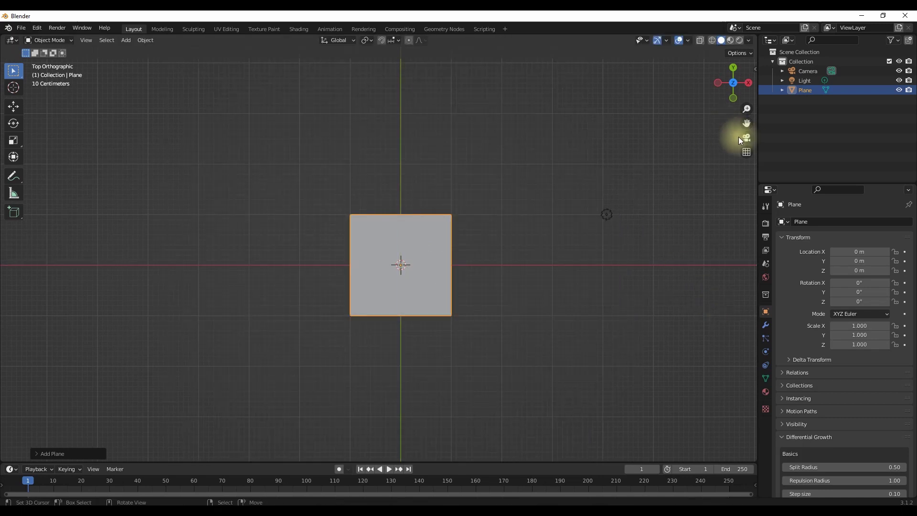
# Set the plane's X scale to 1.778 and apply the scale to the object.
pyautogui.press('n')
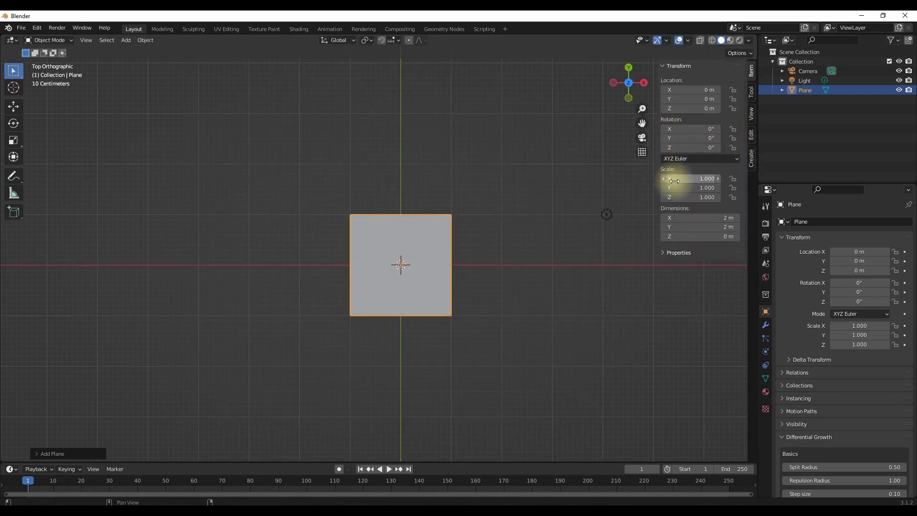
pyautogui.click(697, 180)
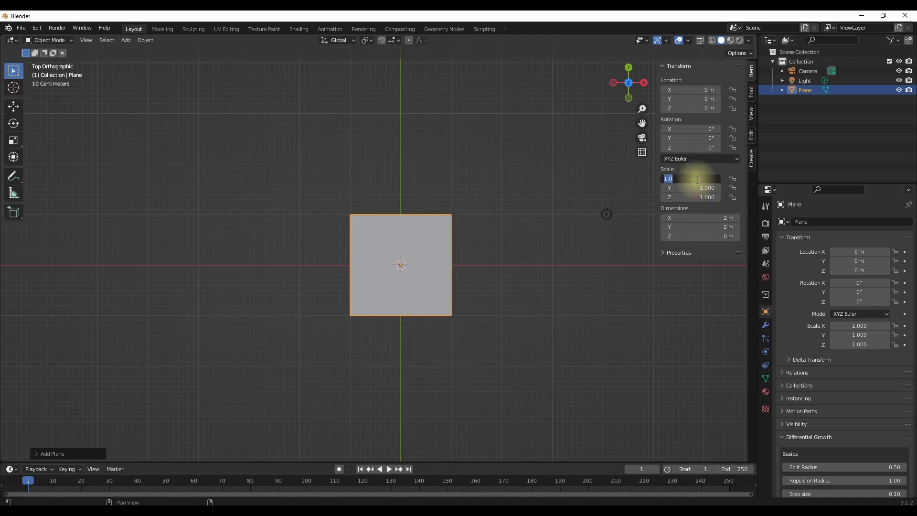
pyautogui.write('19')
pyautogui.press('Return')
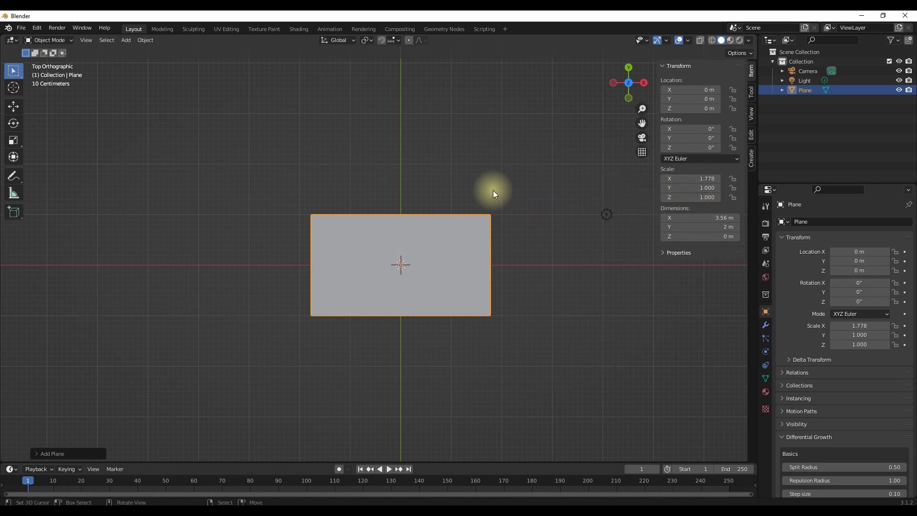
pyautogui.hotkey('ctrl', 'a')
pyautogui.click(419, 204)
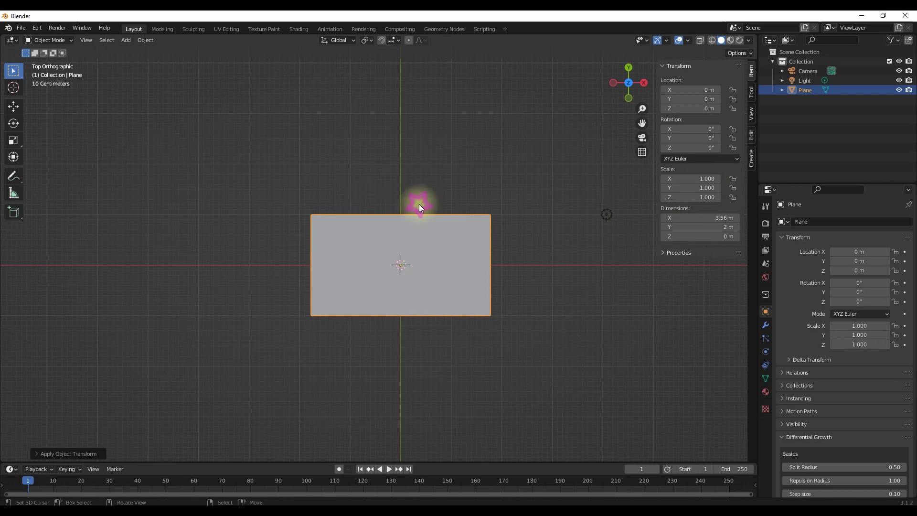
pyautogui.press('n')
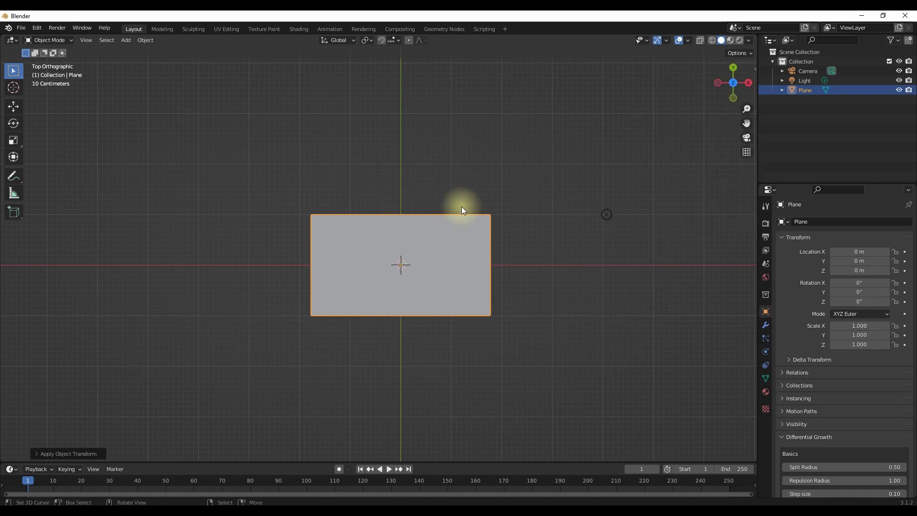
# Create a new material for the plane in the Shading workspace, delete its default shader node and reposition the Material Output node.
pyautogui.click(294, 29)
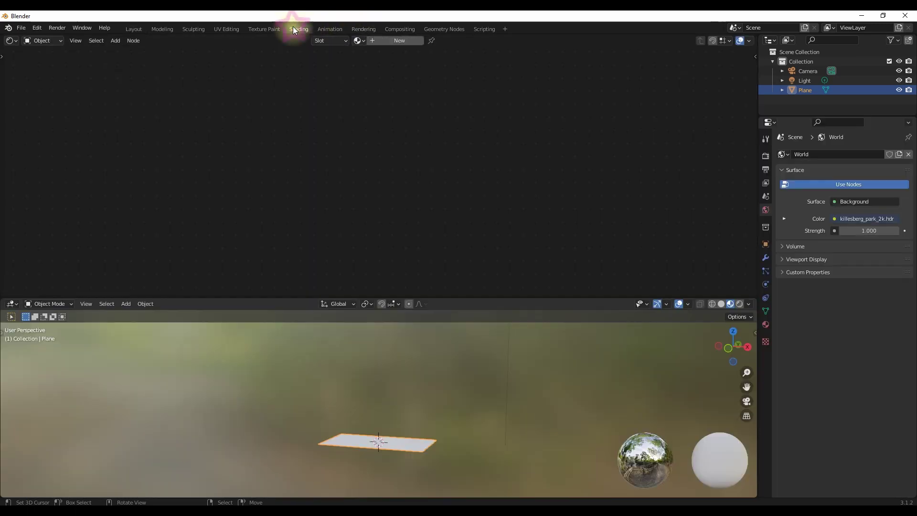
pyautogui.press('KP_7')
pyautogui.scroll(2, 386, 443)
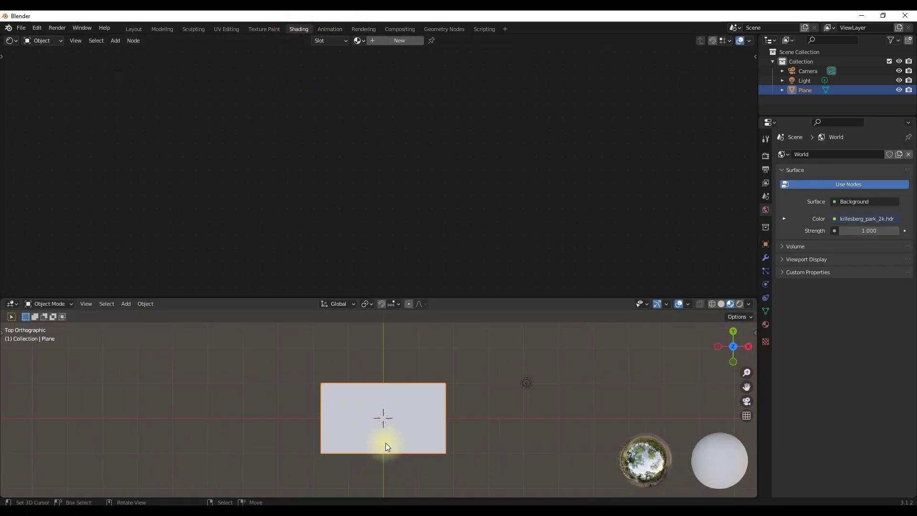
pyautogui.click(399, 40)
pyautogui.press('x')
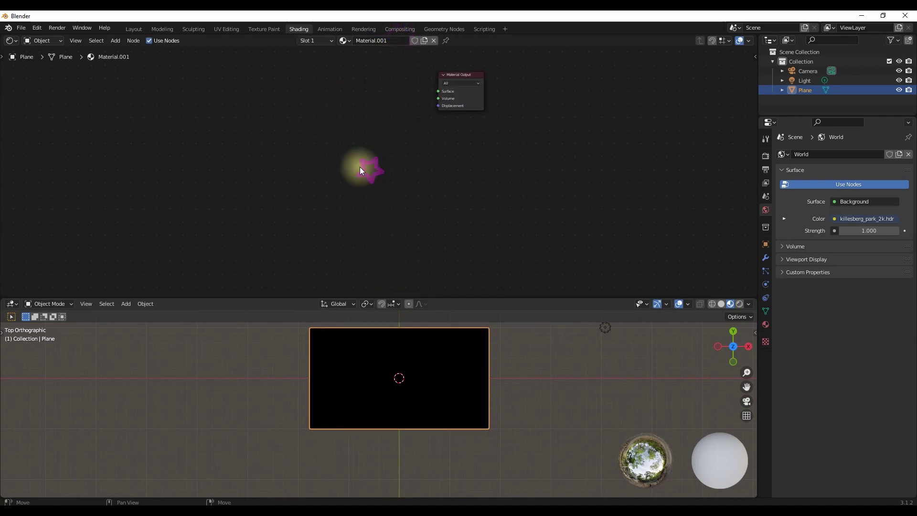
pyautogui.moveTo(357, 165); pyautogui.dragTo(400, 216, button='middle')
pyautogui.click(498, 128)
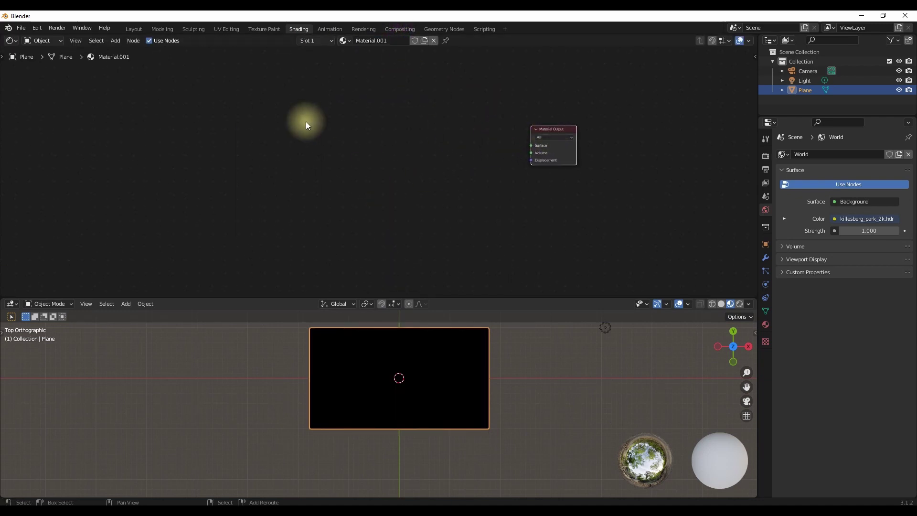
# Add a Texture Coordinate node well before the Material Output and preview its UV output on the plane.
pyautogui.hotkey('shift', 'a')
pyautogui.moveTo(292, 137)
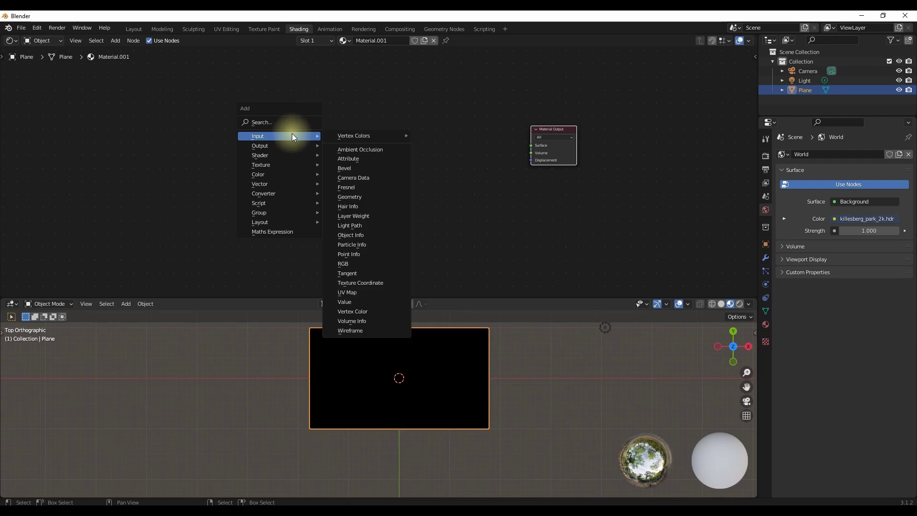
pyautogui.click(366, 272)
pyautogui.click(143, 118)
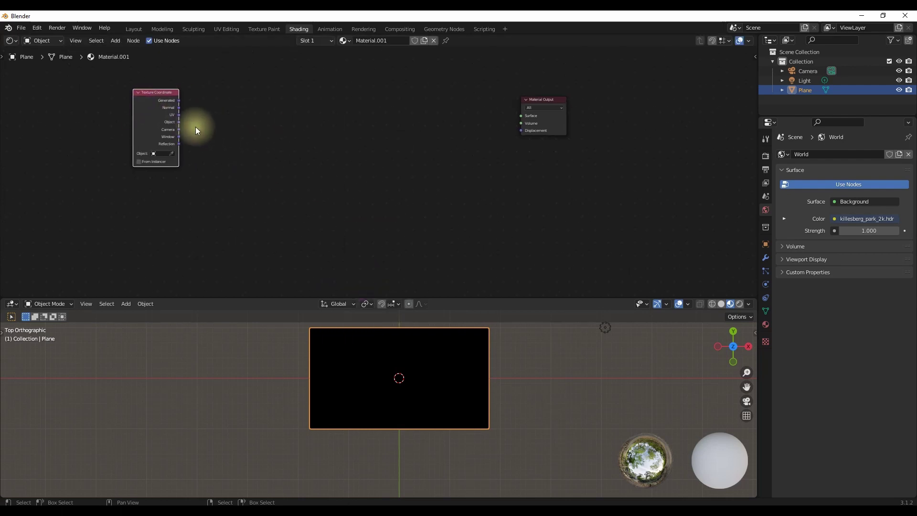
pyautogui.keyDown('ctrl'); pyautogui.keyDown('shift'); pyautogui.click(155, 110); pyautogui.keyUp('shift'); pyautogui.keyUp('ctrl')
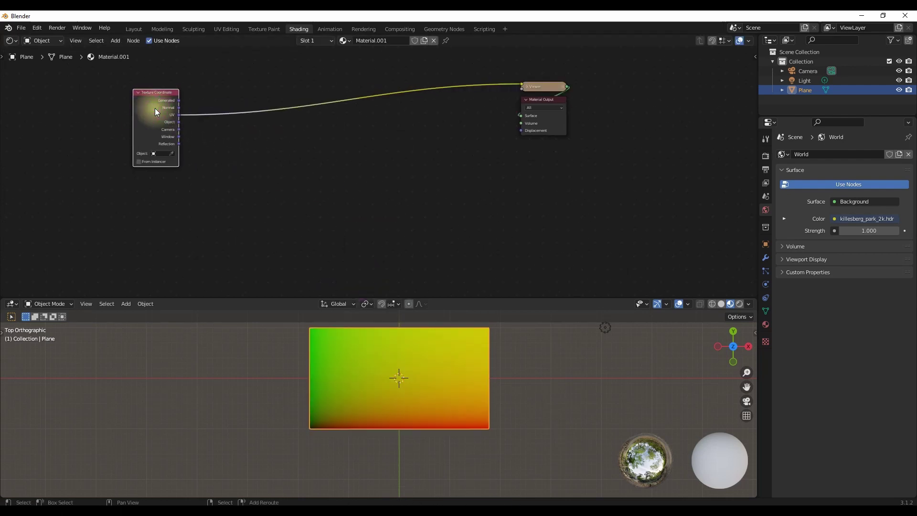
pyautogui.press('Home')
pyautogui.moveTo(195, 161); pyautogui.dragTo(234, 181, button='middle')
pyautogui.scroll(2, 226, 159)
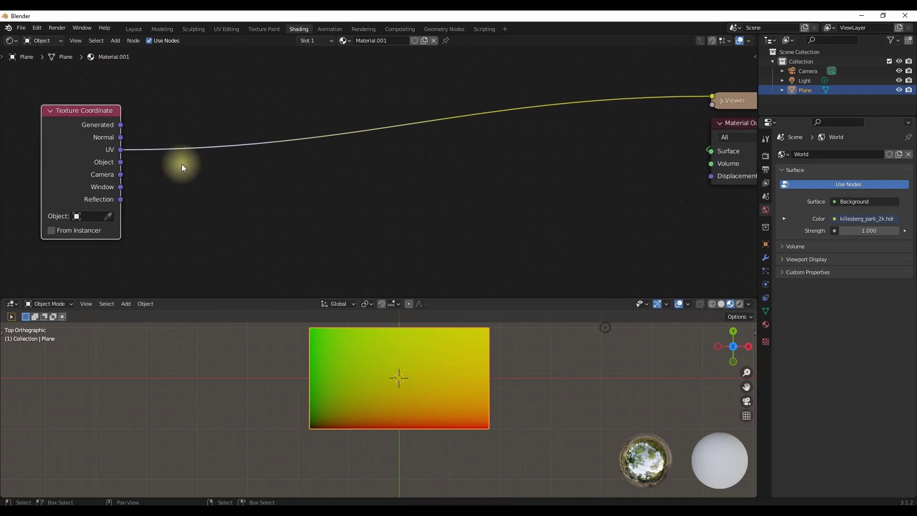
pyautogui.moveTo(182, 164); pyautogui.dragTo(256, 165, button='middle')
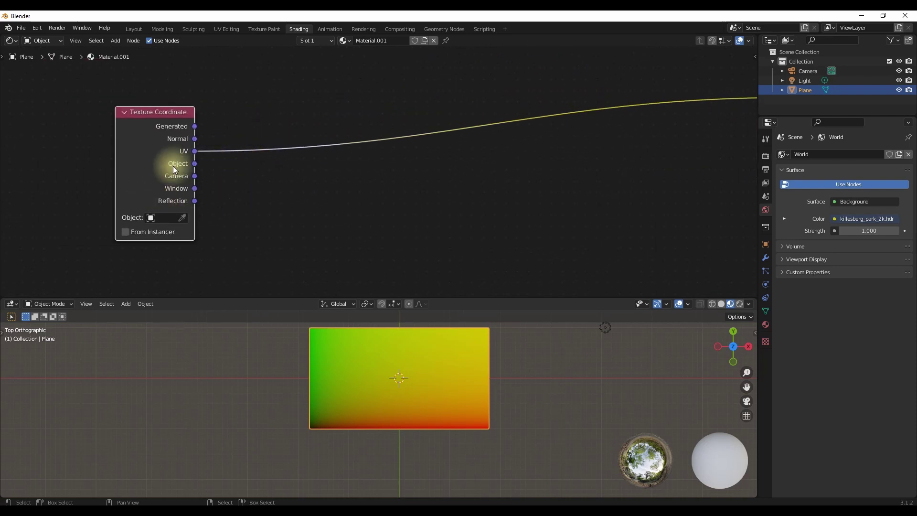
# Add a Math node between the Texture Coordinate and Material Output nodes, leaving it unconnected to the preview link.
pyautogui.hotkey('shift', 'a')
pyautogui.moveTo(232, 180)
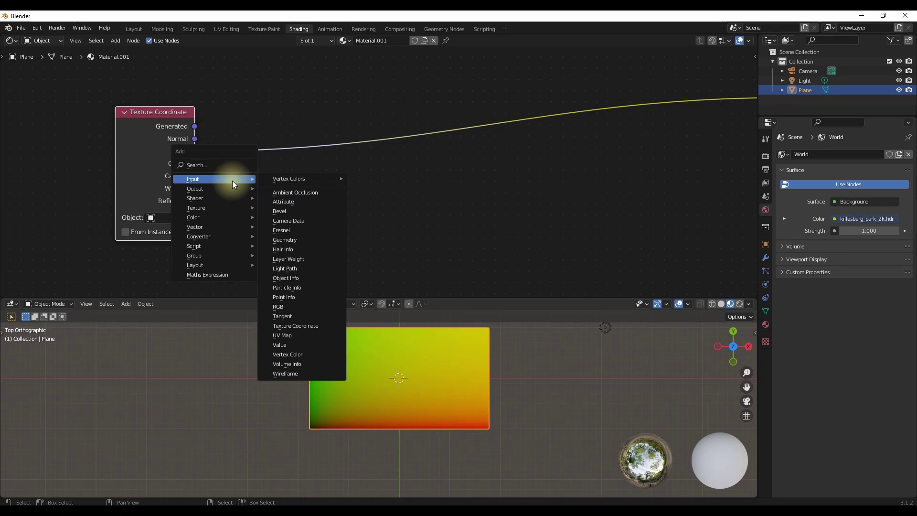
pyautogui.moveTo(228, 238)
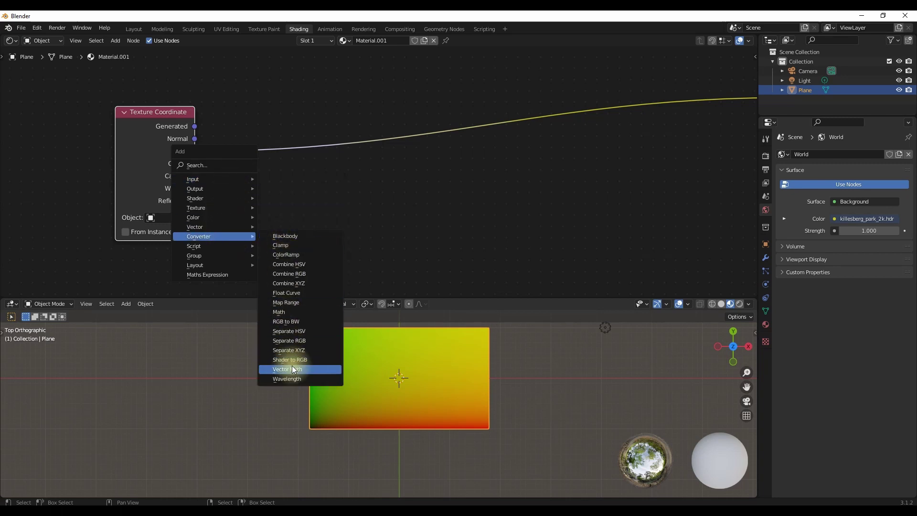
pyautogui.click(293, 313)
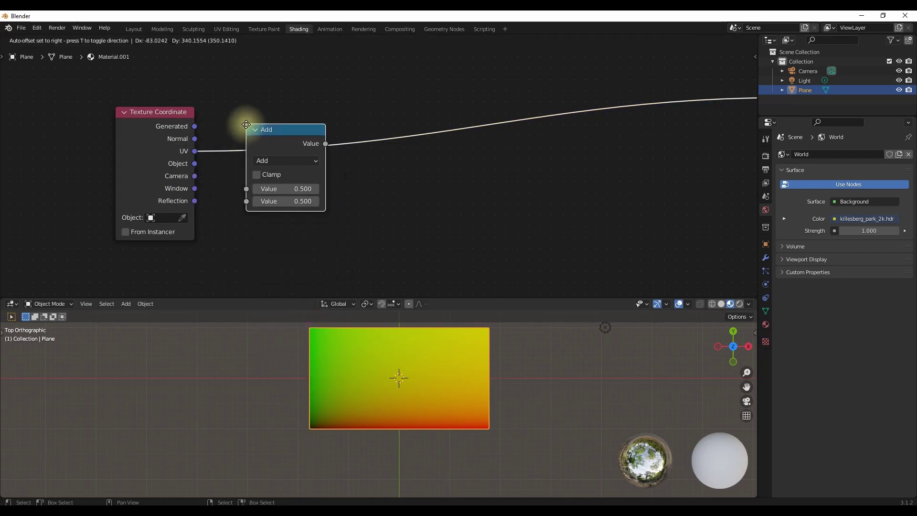
pyautogui.click(414, 174)
# Insert a Separate XYZ node into the UV link directly after the Texture Coordinate node.
pyautogui.moveTo(382, 180); pyautogui.dragTo(429, 168, button='middle')
pyautogui.hotkey('shift', 'a')
pyautogui.moveTo(348, 169)
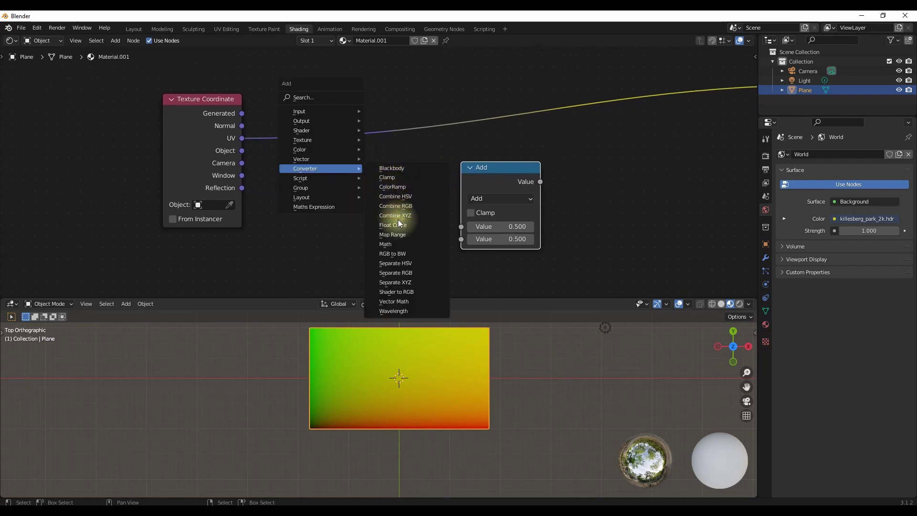
pyautogui.click(408, 282)
pyautogui.click(342, 125)
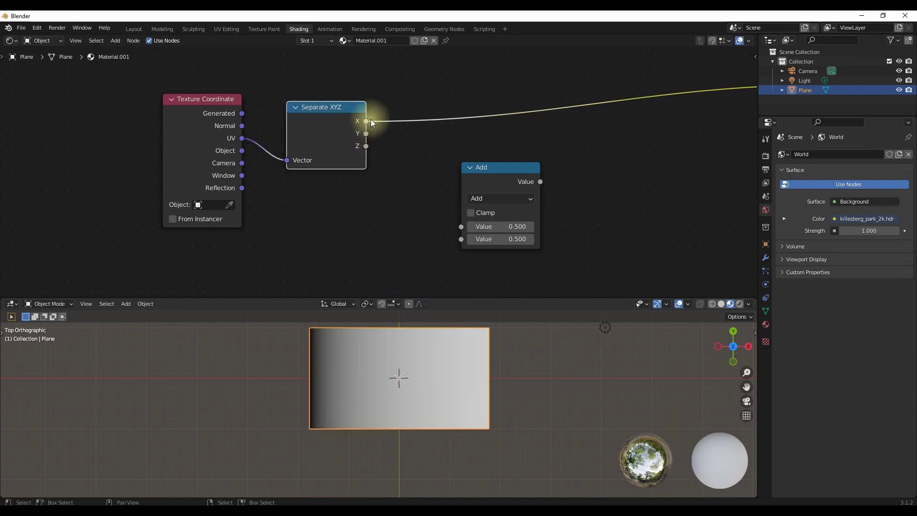
# Connect the Separate XYZ node's X output to the Math node's first value and set its second value to 100.
pyautogui.moveTo(368, 120); pyautogui.dragTo(471, 234)
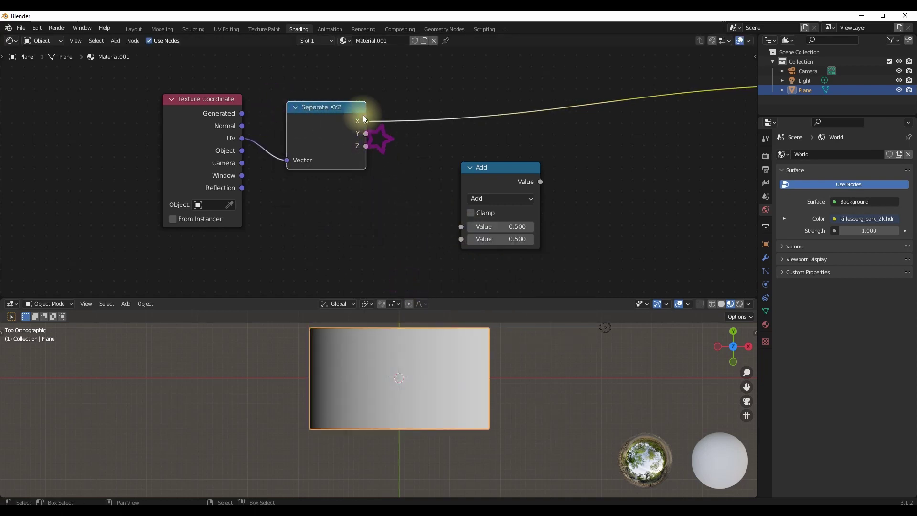
pyautogui.moveTo(364, 119); pyautogui.dragTo(460, 223)
pyautogui.click(517, 237)
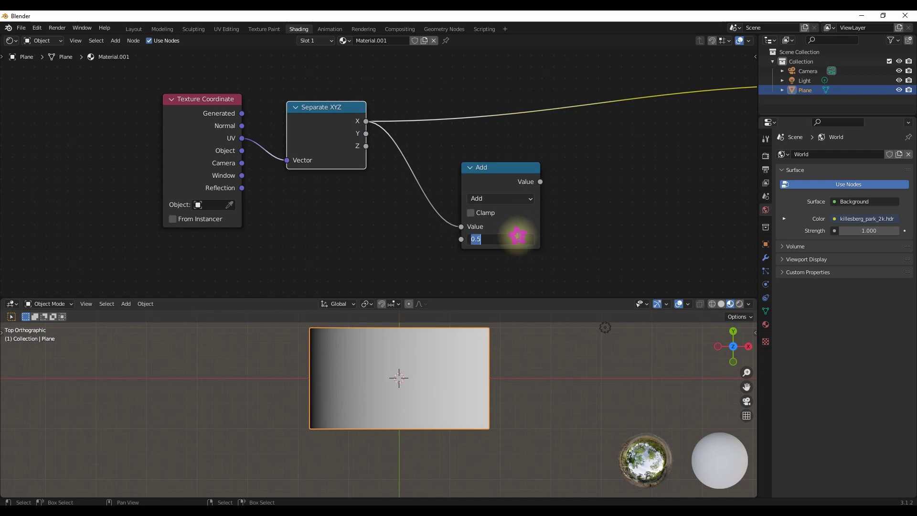
pyautogui.write('100')
pyautogui.press('Return')
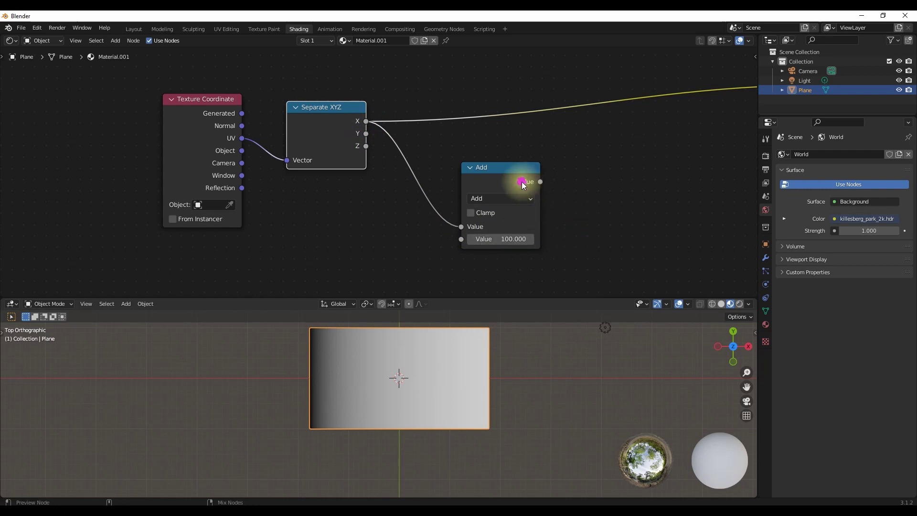
# Preview the Add node's output on the plane and place the node right next to Separate XYZ.
pyautogui.keyDown('ctrl'); pyautogui.keyDown('shift'); pyautogui.click(522, 182); pyautogui.keyUp('shift'); pyautogui.keyUp('ctrl')
pyautogui.keyDown('ctrl'); pyautogui.keyDown('shift'); pyautogui.click(317, 114); pyautogui.keyUp('shift'); pyautogui.keyUp('ctrl')
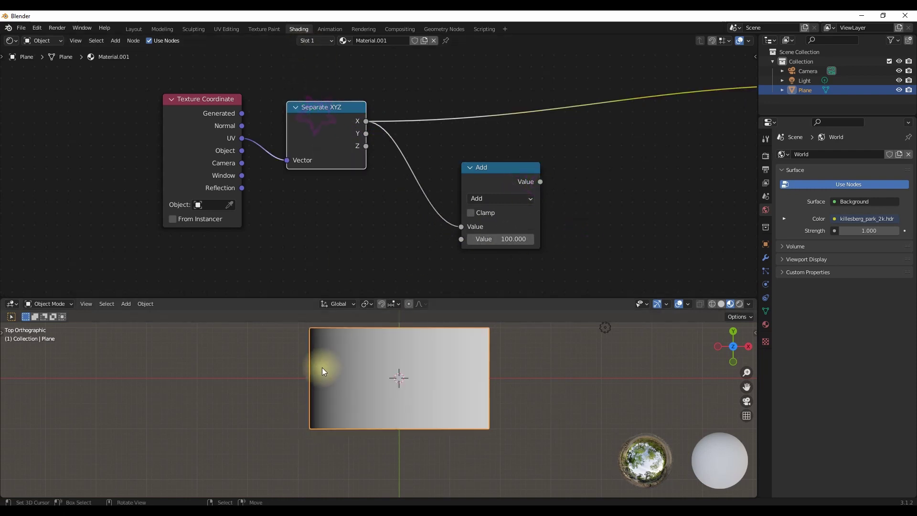
pyautogui.keyDown('ctrl'); pyautogui.keyDown('shift'); pyautogui.click(511, 183); pyautogui.keyUp('shift'); pyautogui.keyUp('ctrl')
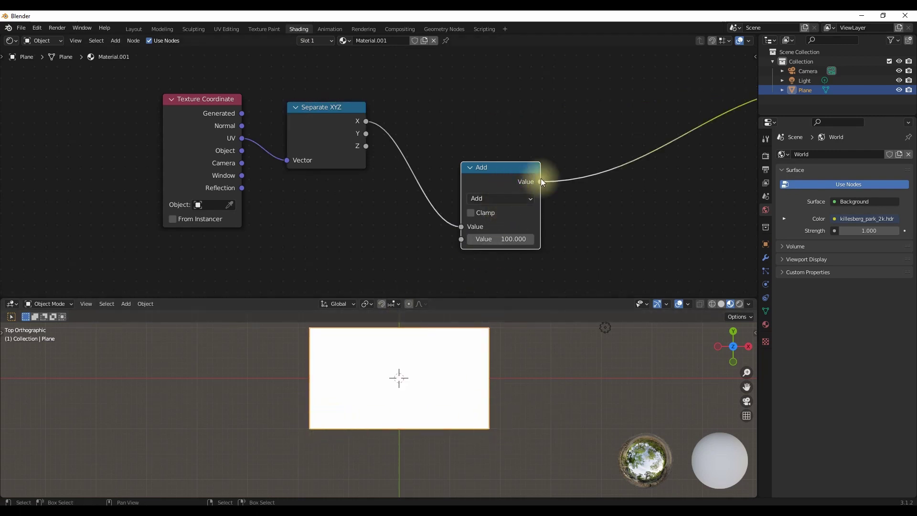
pyautogui.moveTo(529, 178); pyautogui.dragTo(402, 106)
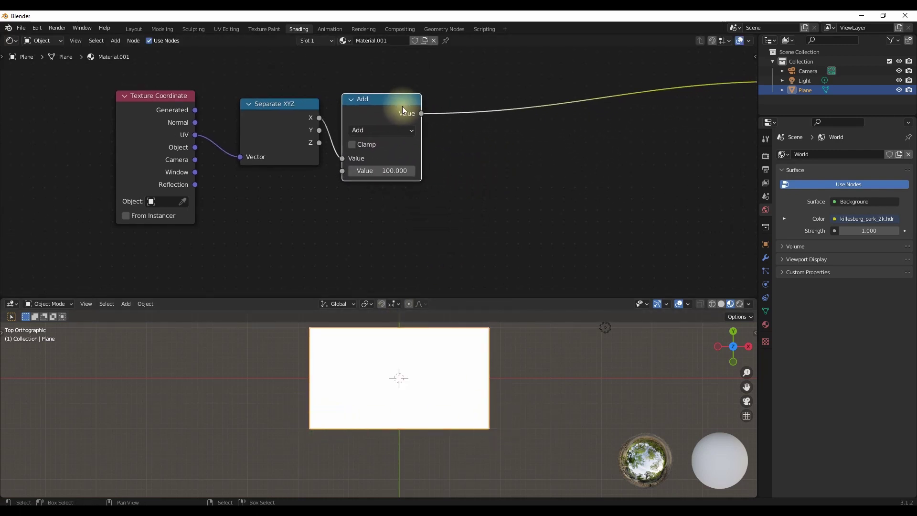
# Annotate a horizontal number line with tick marks and a three-tooth sawtooth curve beneath the nodes.
pyautogui.scroll(-5, 399, 184)
pyautogui.moveTo(365, 198); pyautogui.dragTo(381, 122, button='middle')
pyautogui.scroll(-2, 256, 197)
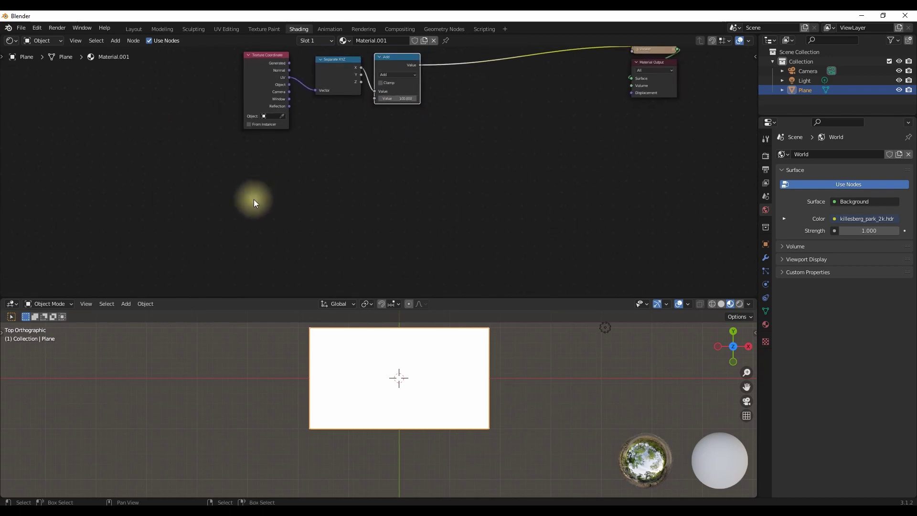
pyautogui.moveTo(183, 218); pyautogui.dragTo(660, 235)
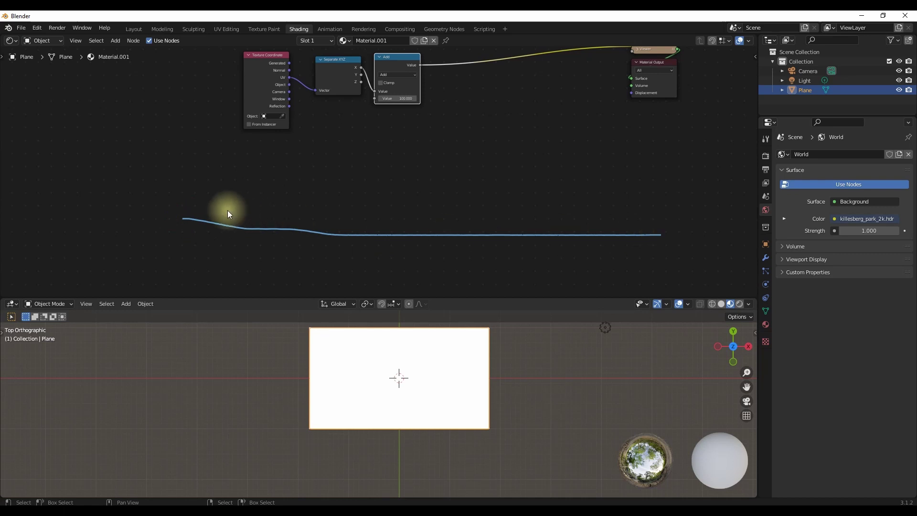
pyautogui.moveTo(214, 210)
pyautogui.mouseDown()
pyautogui.moveTo(218, 233)
pyautogui.moveTo(311, 250)
pyautogui.mouseUp()
pyautogui.moveTo(355, 223)
pyautogui.mouseDown()
pyautogui.moveTo(363, 250)
pyautogui.moveTo(556, 246)
pyautogui.mouseUp()
pyautogui.moveTo(214, 223)
pyautogui.mouseDown()
pyautogui.moveTo(308, 166)
pyautogui.moveTo(307, 231)
pyautogui.moveTo(378, 172)
pyautogui.moveTo(387, 233)
pyautogui.moveTo(466, 163)
pyautogui.moveTo(471, 245)
pyautogui.mouseUp()
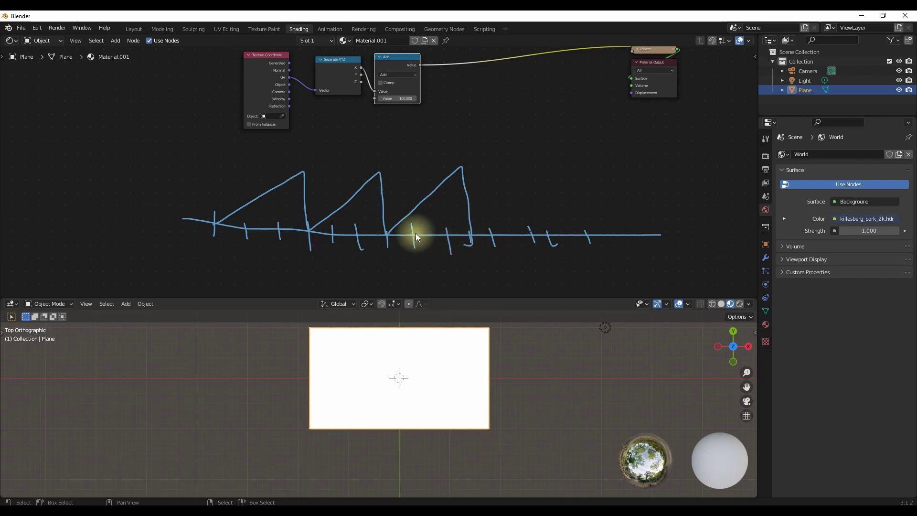
# Duplicate the Add node onto its output link, change the copy's operation to Modulo and set its second value to 3.
pyautogui.moveTo(465, 112); pyautogui.dragTo(417, 170, button='middle')
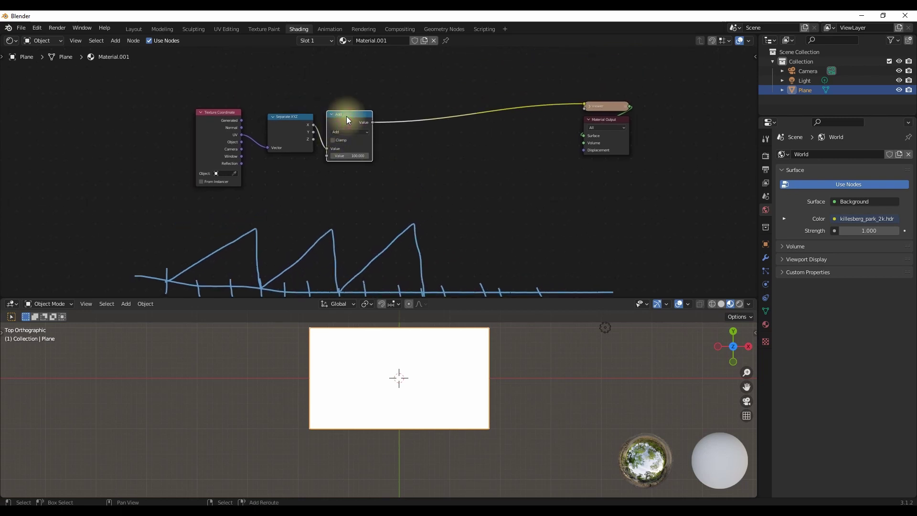
pyautogui.hotkey('shift', 'd')
pyautogui.click(414, 111)
pyautogui.scroll(2, 449, 132)
pyautogui.click(442, 106)
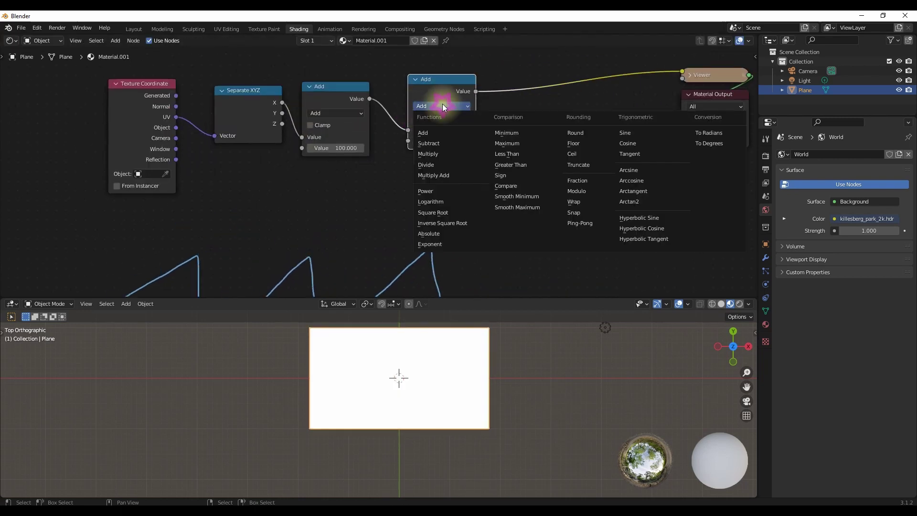
pyautogui.click(576, 191)
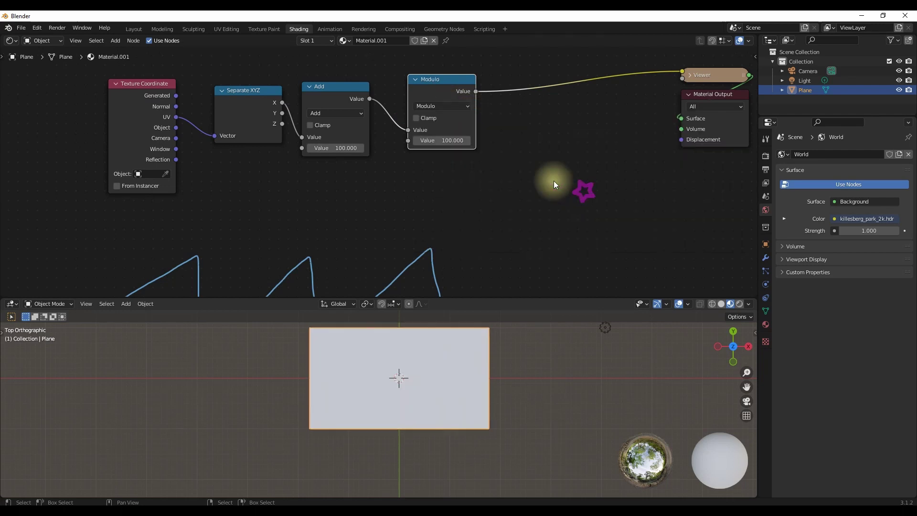
pyautogui.click(444, 141)
pyautogui.write('3')
pyautogui.press('Return')
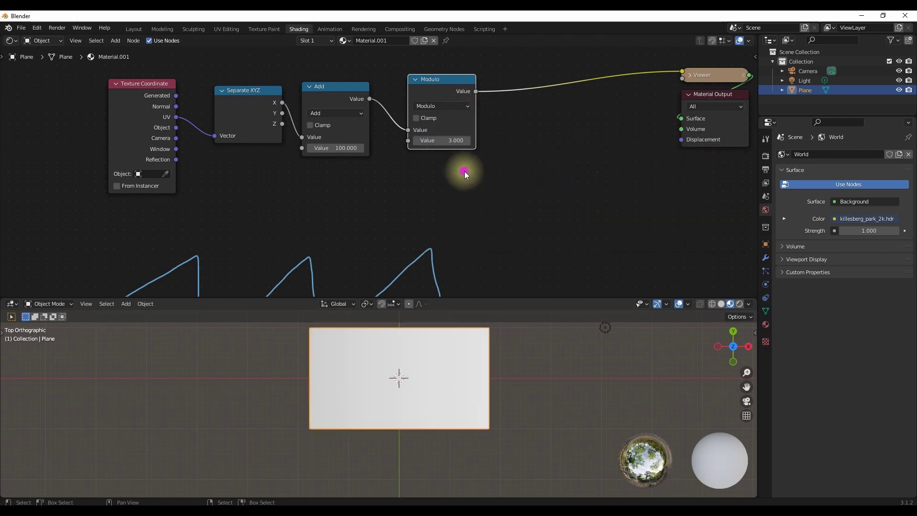
# Change the first Math node's operation from Add to Multiply and inspect the stripes at the plane's edge.
pyautogui.scroll(2, 337, 415)
pyautogui.scroll(4, 317, 415)
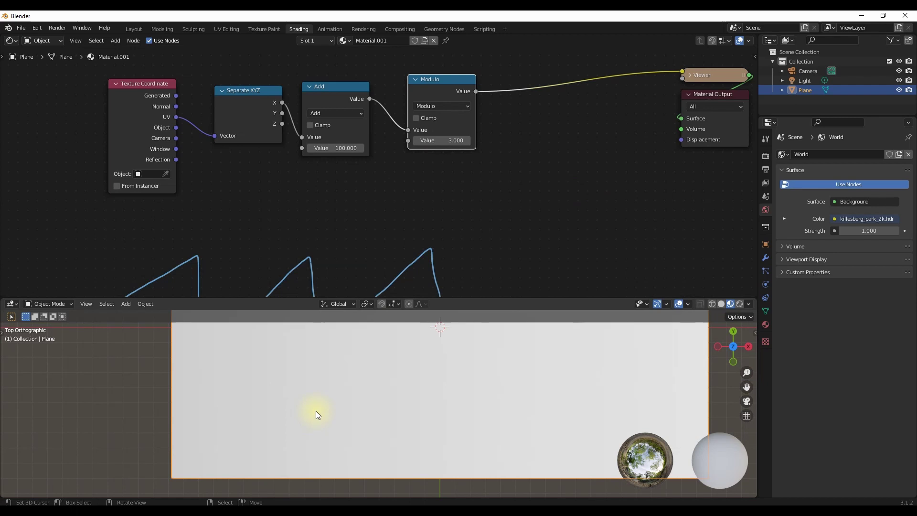
pyautogui.scroll(2, 317, 119)
pyautogui.click(354, 116)
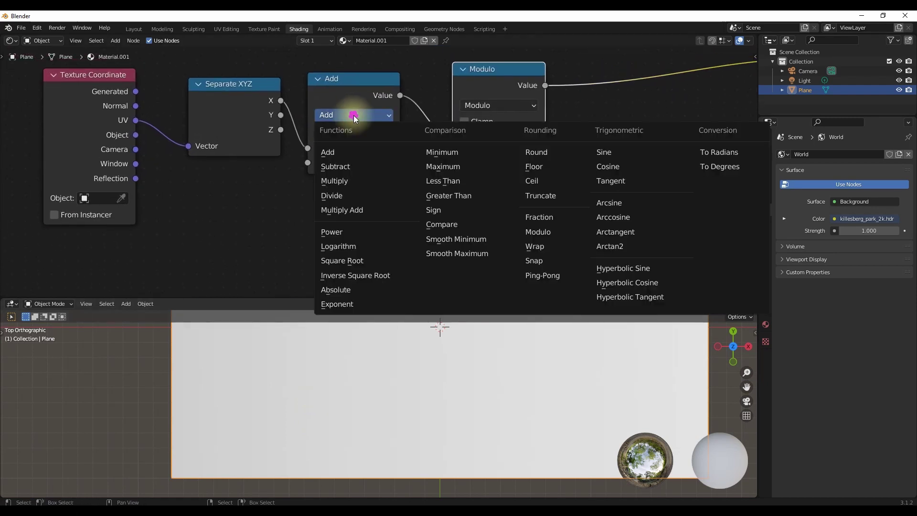
pyautogui.click(334, 181)
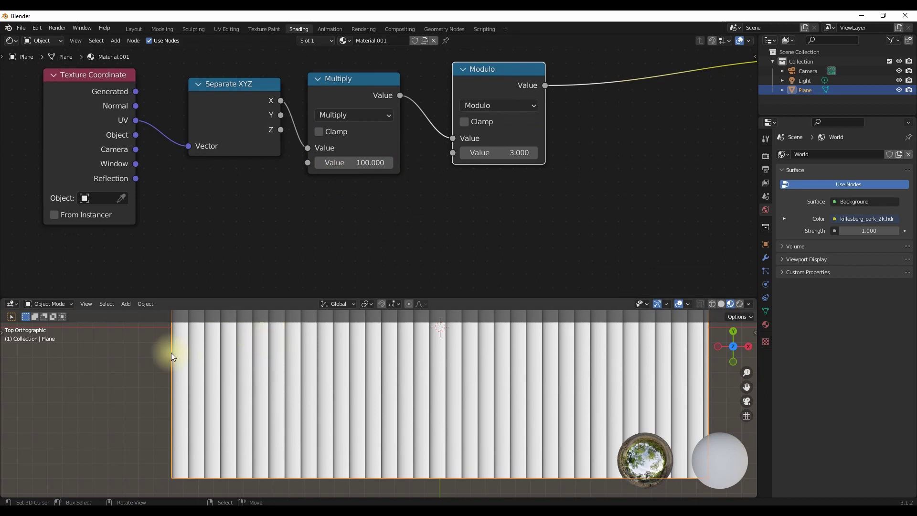
pyautogui.keyDown('shift'); pyautogui.moveTo(171, 352); pyautogui.dragTo(364, 375, button='middle'); pyautogui.keyUp('shift')
pyautogui.scroll(2, 372, 393)
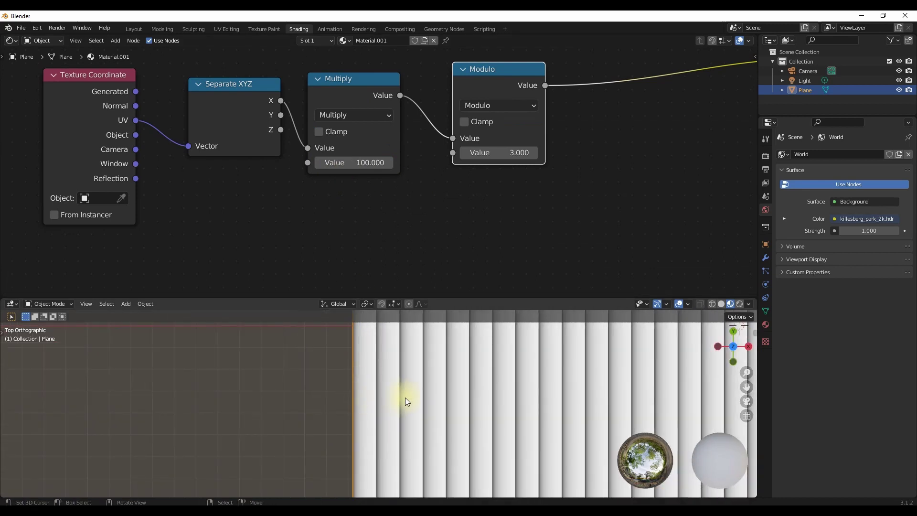
# Duplicate the Modulo node and place the unconnected copy between the original and the Material Output node.
pyautogui.scroll(-5, 426, 142)
pyautogui.moveTo(456, 167); pyautogui.dragTo(391, 144, button='middle')
pyautogui.scroll(5, 335, 112)
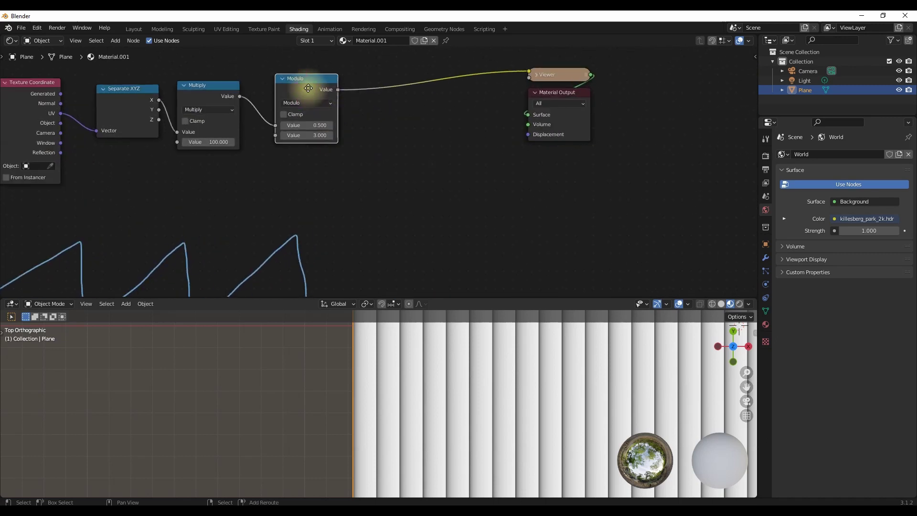
pyautogui.hotkey('shift', 'd')
pyautogui.click(408, 111)
# Annotate a repeating three-level staircase curve below the sawtooth sketch and erase all the annotations.
pyautogui.scroll(-1, 368, 157)
pyautogui.moveTo(368, 154); pyautogui.dragTo(417, 102, button='middle')
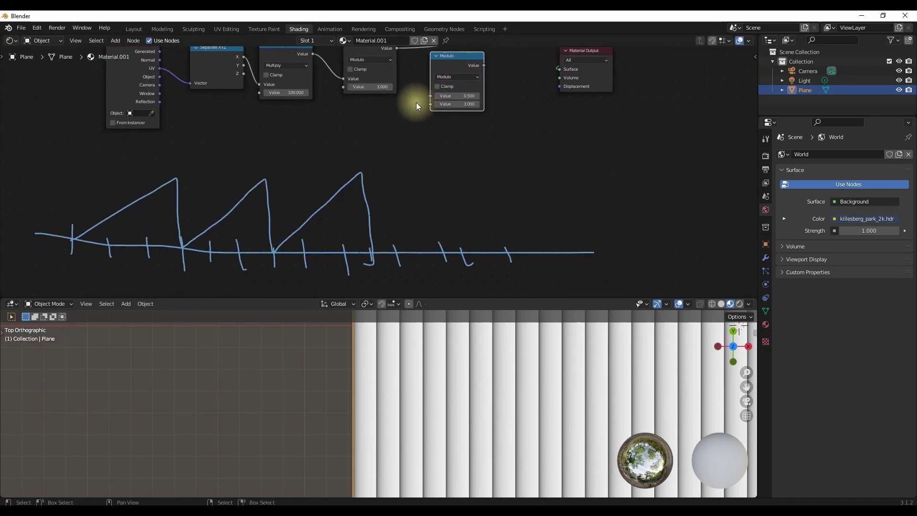
pyautogui.scroll(-2, 377, 164)
pyautogui.moveTo(307, 171); pyautogui.dragTo(427, 124, button='middle')
pyautogui.scroll(3, 370, 172)
pyautogui.moveTo(253, 202); pyautogui.dragTo(311, 191, button='middle')
pyautogui.scroll(2, 311, 191)
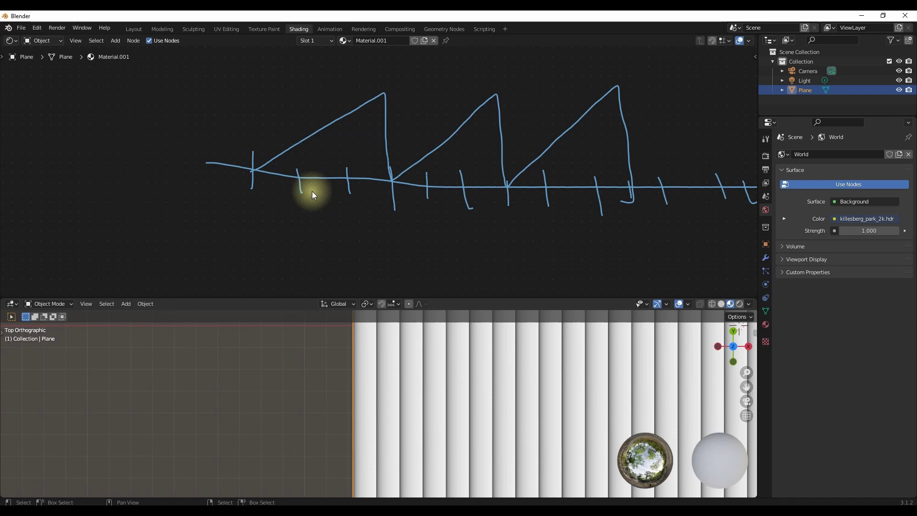
pyautogui.scroll(1, 311, 191)
pyautogui.moveTo(311, 197); pyautogui.dragTo(297, 197, button='middle')
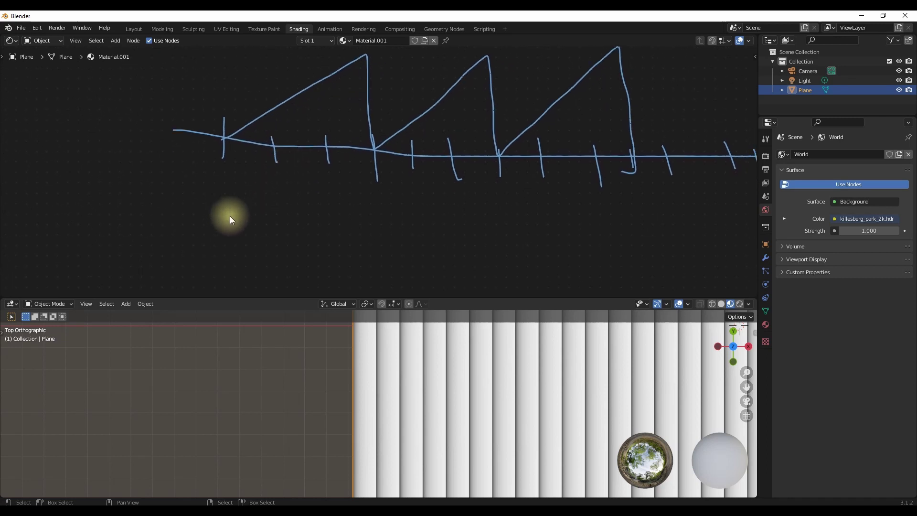
pyautogui.moveTo(219, 210)
pyautogui.mouseDown()
pyautogui.moveTo(271, 211)
pyautogui.moveTo(270, 176)
pyautogui.moveTo(327, 177)
pyautogui.moveTo(329, 146)
pyautogui.moveTo(371, 148)
pyautogui.moveTo(381, 227)
pyautogui.moveTo(412, 229)
pyautogui.moveTo(411, 201)
pyautogui.moveTo(451, 201)
pyautogui.moveTo(457, 162)
pyautogui.moveTo(497, 161)
pyautogui.moveTo(502, 227)
pyautogui.mouseUp()
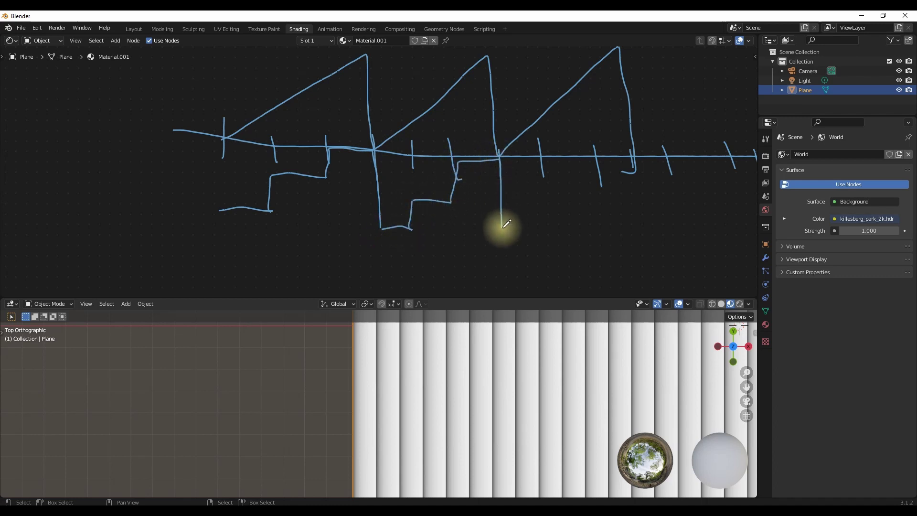
pyautogui.scroll(-3, 502, 193)
pyautogui.moveTo(495, 171)
pyautogui.mouseDown(button='right')
pyautogui.moveTo(450, 175)
pyautogui.moveTo(502, 123)
pyautogui.mouseUp(button='right')
# Move the Viewer and Material Output nodes together farther away from the Math nodes to make room.
pyautogui.moveTo(585, 131); pyautogui.dragTo(365, 173, button='middle')
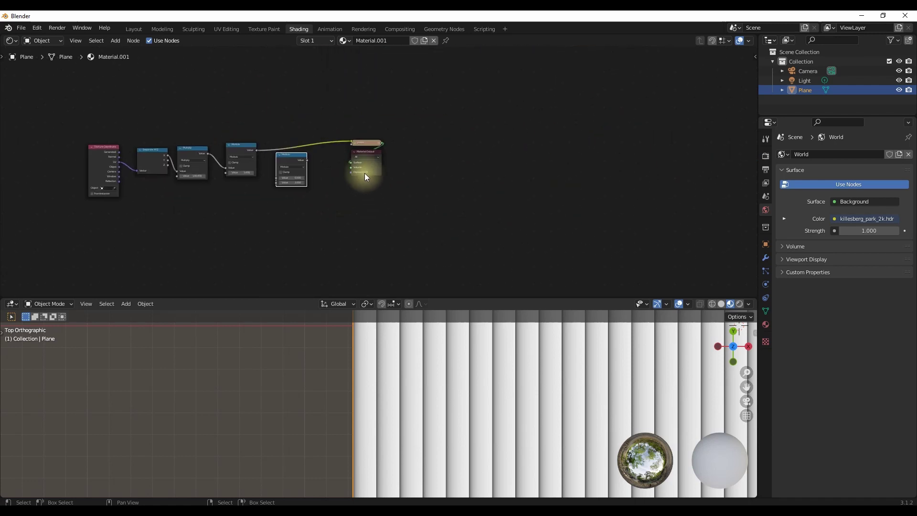
pyautogui.moveTo(360, 137); pyautogui.dragTo(369, 194)
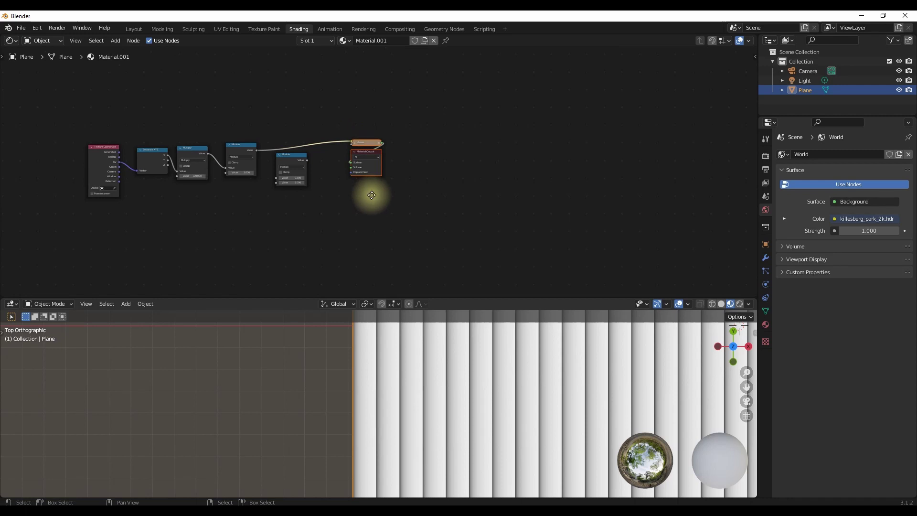
pyautogui.press('g')
pyautogui.click(475, 198)
# Feed the Modulo result into the duplicated Math node, change its operation to Snap and set the increment to 1.
pyautogui.scroll(4, 252, 167)
pyautogui.moveTo(277, 151); pyautogui.dragTo(327, 150, button='middle')
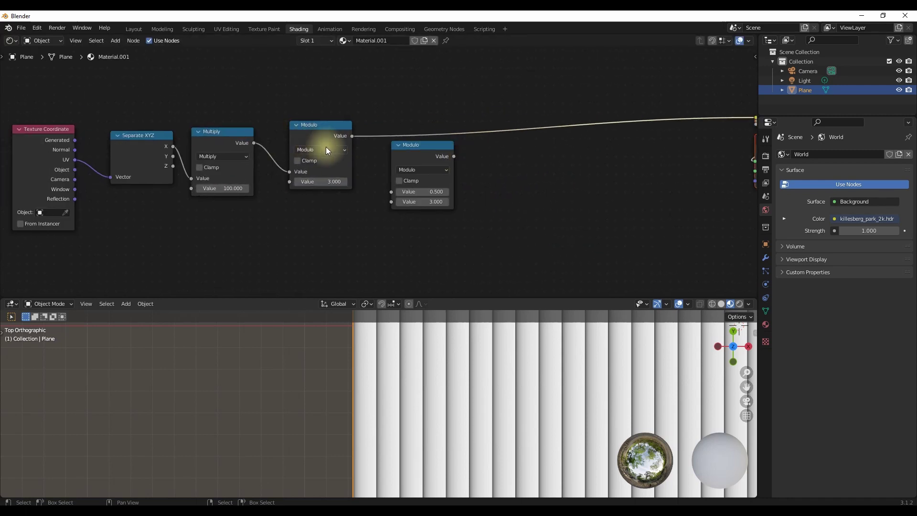
pyautogui.moveTo(351, 136); pyautogui.dragTo(391, 192)
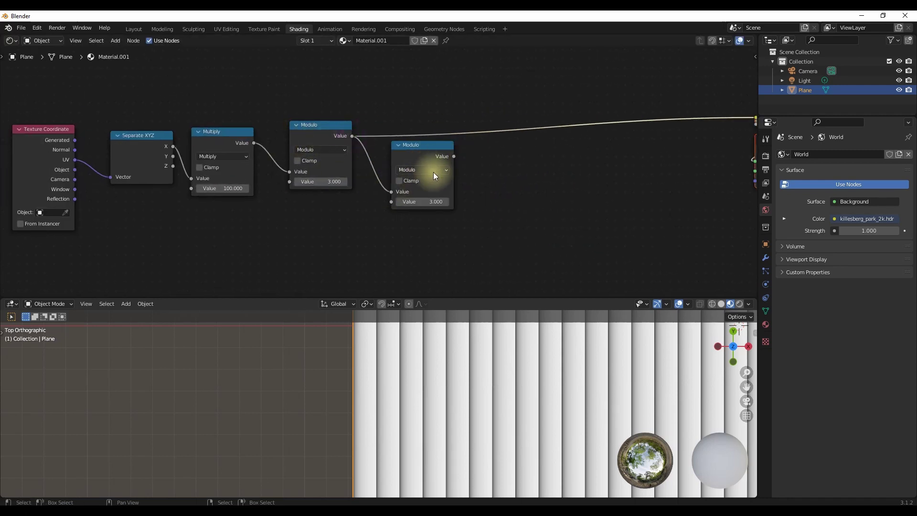
pyautogui.click(433, 170)
pyautogui.click(544, 267)
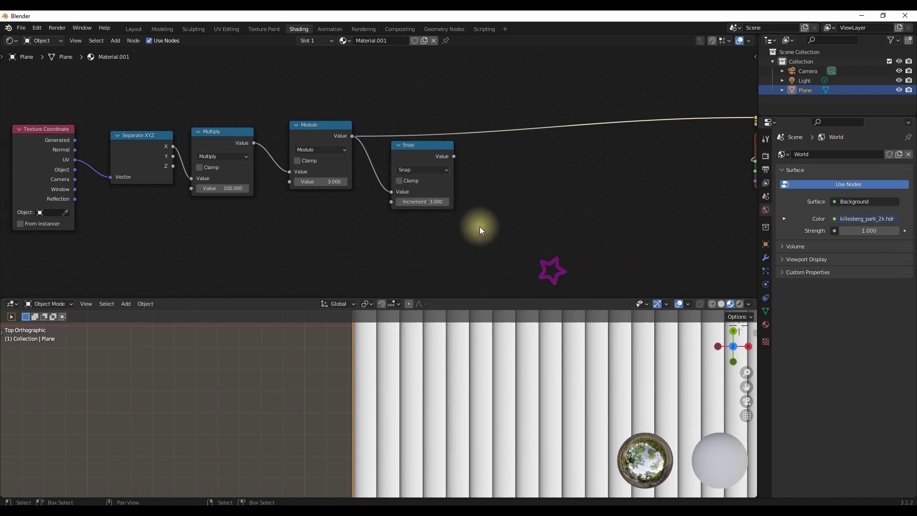
pyautogui.click(436, 202)
pyautogui.write('1')
pyautogui.press('Return')
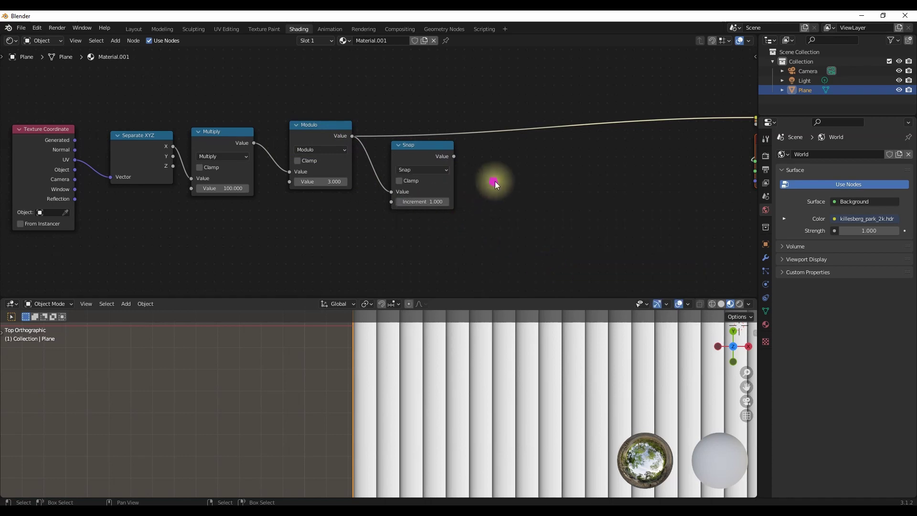
# Preview the Snap node's output on the plane and inspect the stepped stripes.
pyautogui.keyDown('ctrl'); pyautogui.keyDown('shift'); pyautogui.click(420, 150); pyautogui.keyUp('shift'); pyautogui.keyUp('ctrl')
pyautogui.scroll(5, 360, 363)
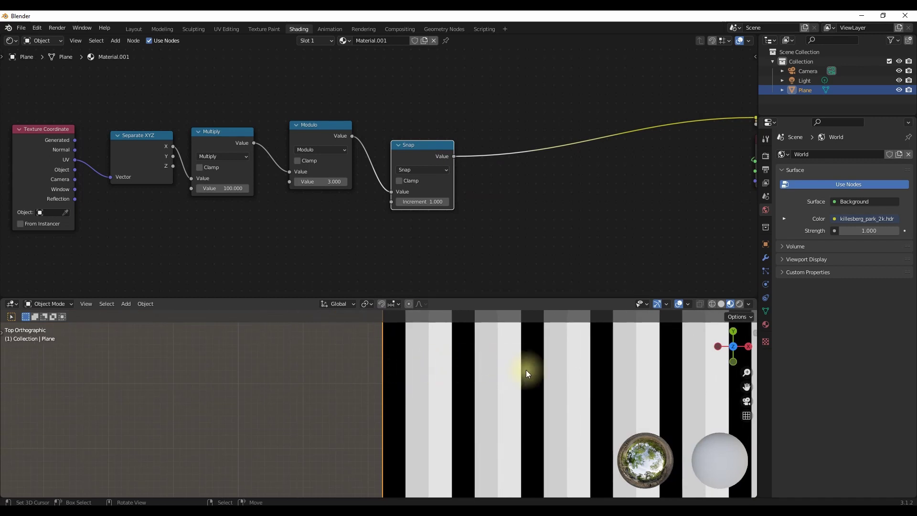
pyautogui.scroll(-5, 523, 200)
pyautogui.moveTo(522, 200); pyautogui.dragTo(452, 204, button='middle')
pyautogui.moveTo(337, 158); pyautogui.dragTo(329, 149)
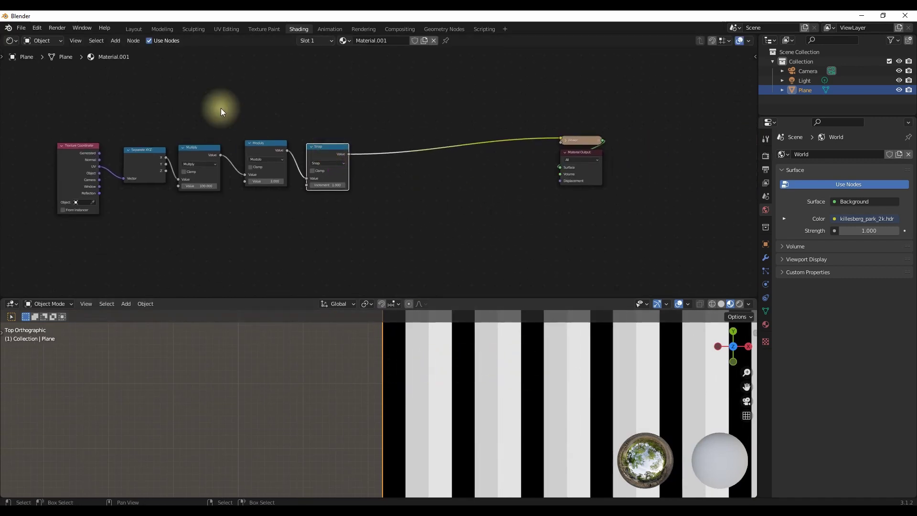
# Shift the Separate XYZ, Multiply, Modulo and Snap nodes along X away from Texture Coordinate and join them in a frame.
pyautogui.moveTo(129, 99); pyautogui.dragTo(308, 217)
pyautogui.press('g')
pyautogui.press('x')
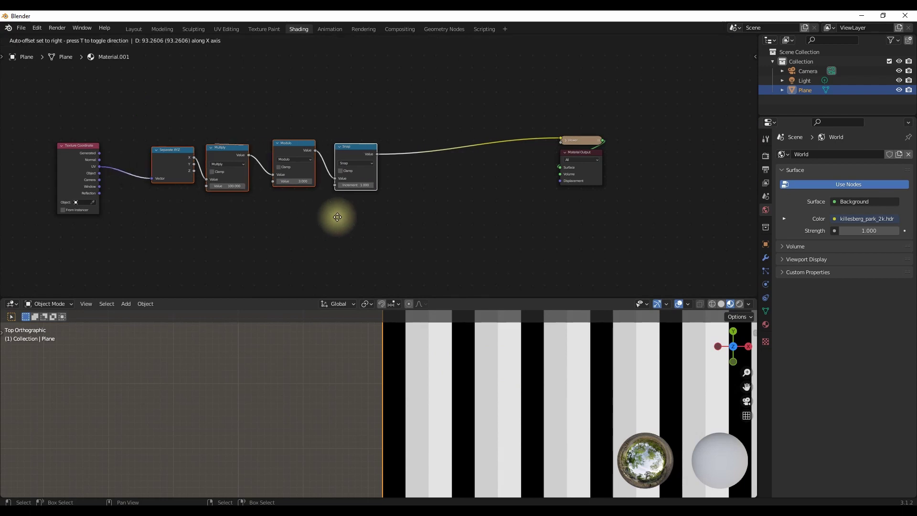
pyautogui.click(337, 216)
pyautogui.hotkey('ctrl', 'j')
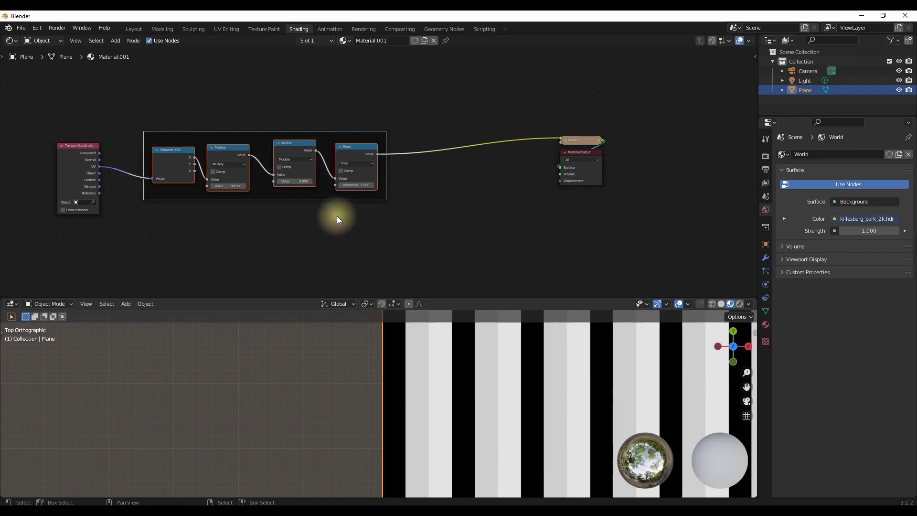
pyautogui.click(336, 217)
pyautogui.click(330, 133)
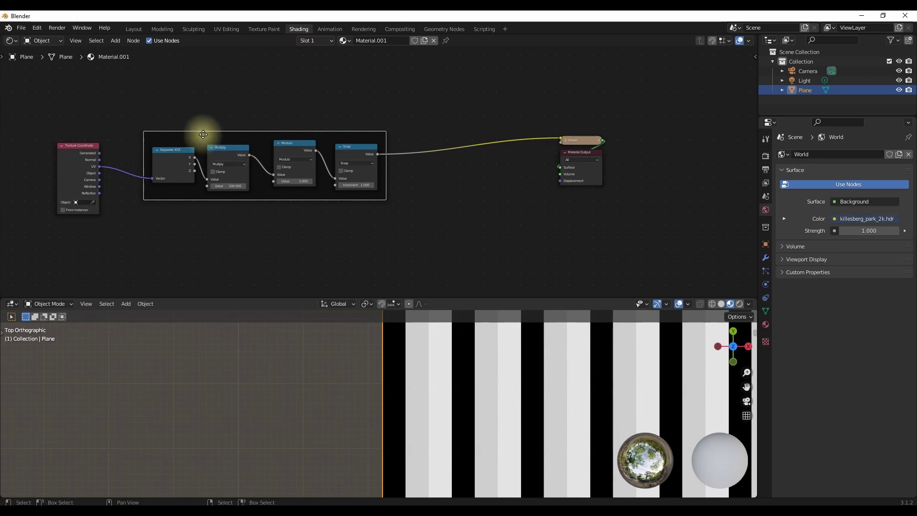
# Add a MixRGB node above the link between the Snap and Viewer nodes, leaving it unconnected.
pyautogui.moveTo(328, 131); pyautogui.dragTo(268, 129, button='middle')
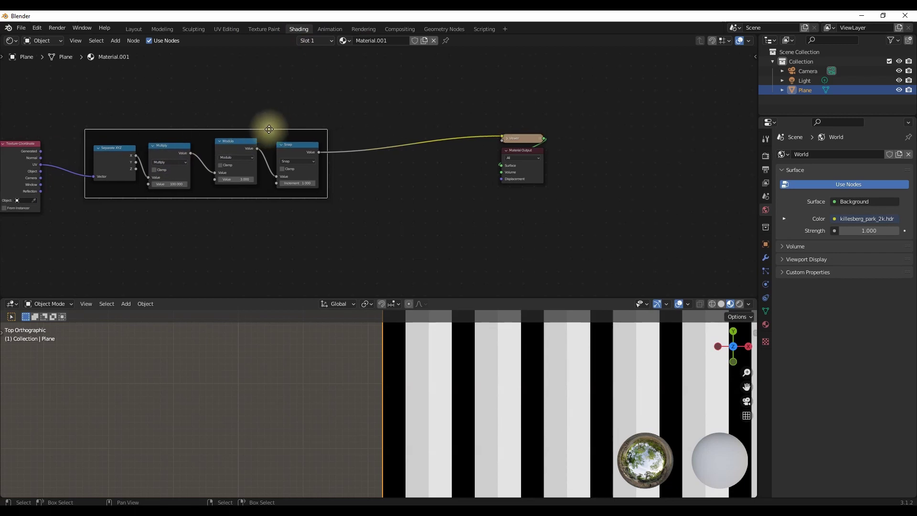
pyautogui.scroll(-4, 269, 130)
pyautogui.moveTo(344, 144); pyautogui.dragTo(313, 144, button='middle')
pyautogui.scroll(3, 312, 144)
pyautogui.scroll(3, 312, 144)
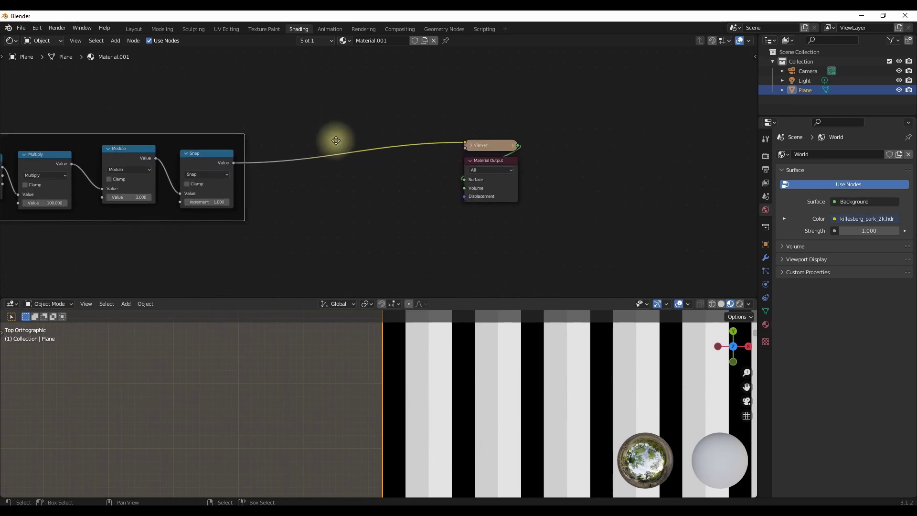
pyautogui.scroll(-1, 341, 159)
pyautogui.hotkey('shift', 'a')
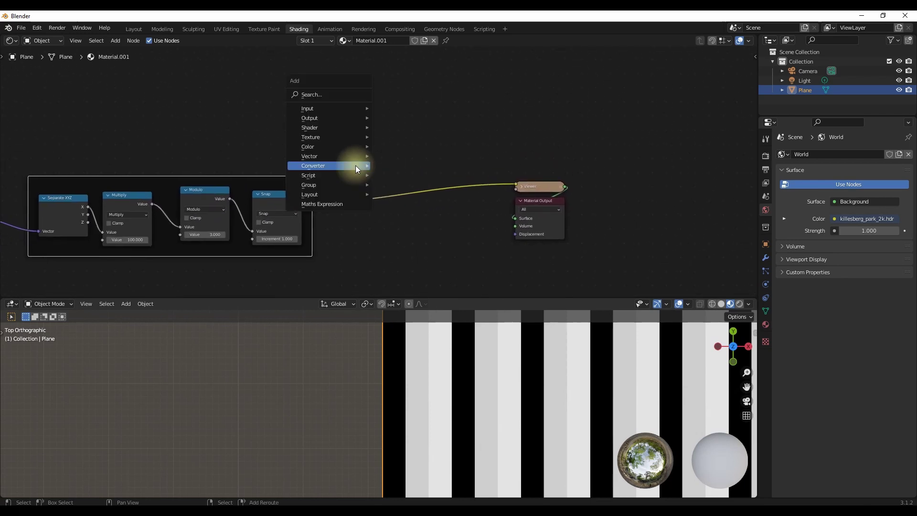
pyautogui.moveTo(347, 148)
pyautogui.click(411, 195)
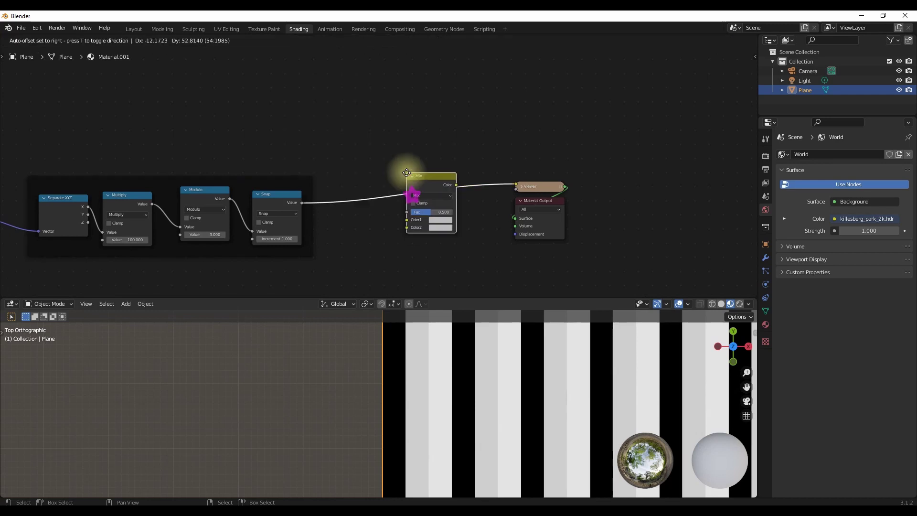
pyautogui.click(386, 113)
pyautogui.scroll(2, 443, 143)
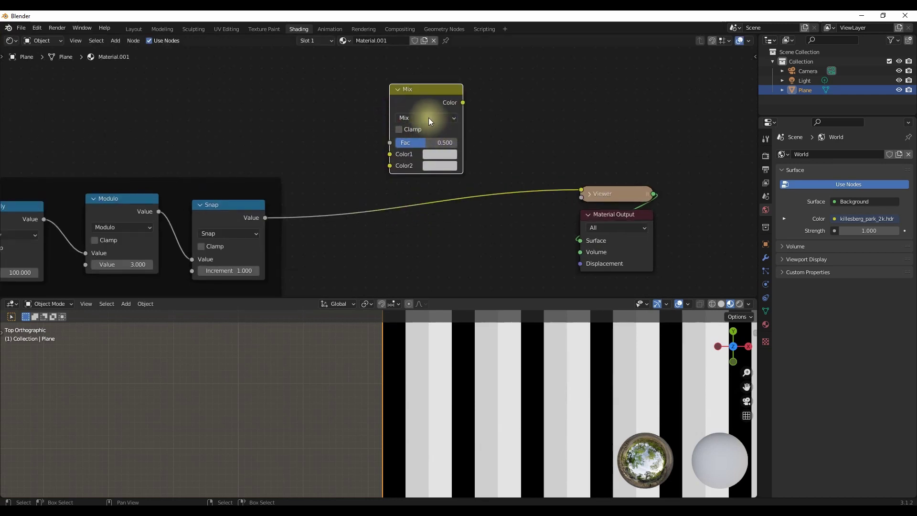
# Set the Mix node's Color1 to red and Color2 to green, with a factor of about 0.433.
pyautogui.moveTo(427, 142)
pyautogui.mouseDown()
pyautogui.moveTo(457, 143)
pyautogui.moveTo(422, 143)
pyautogui.mouseUp()
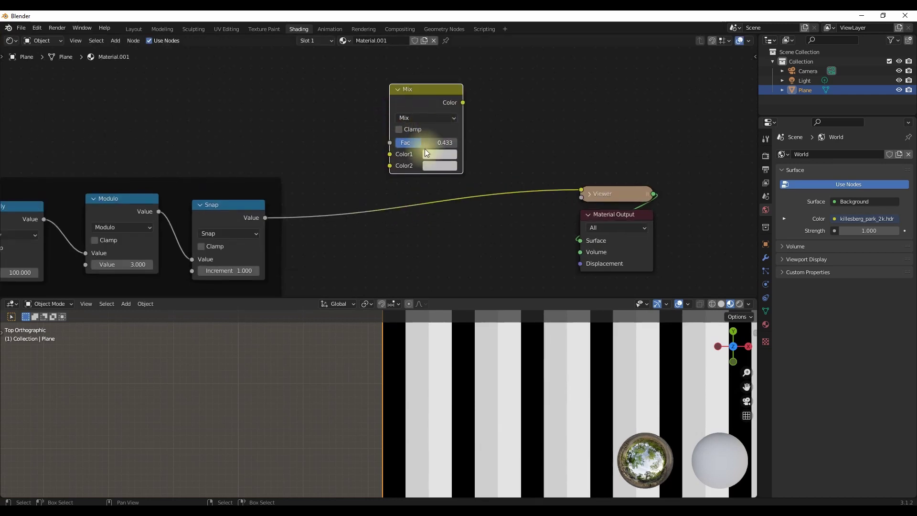
pyautogui.click(433, 154)
pyautogui.click(432, 168)
pyautogui.click(439, 154)
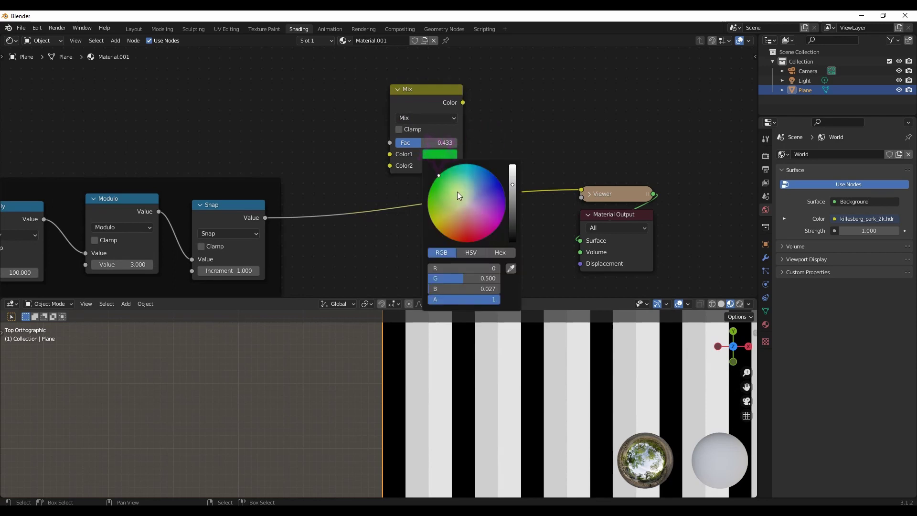
pyautogui.click(467, 239)
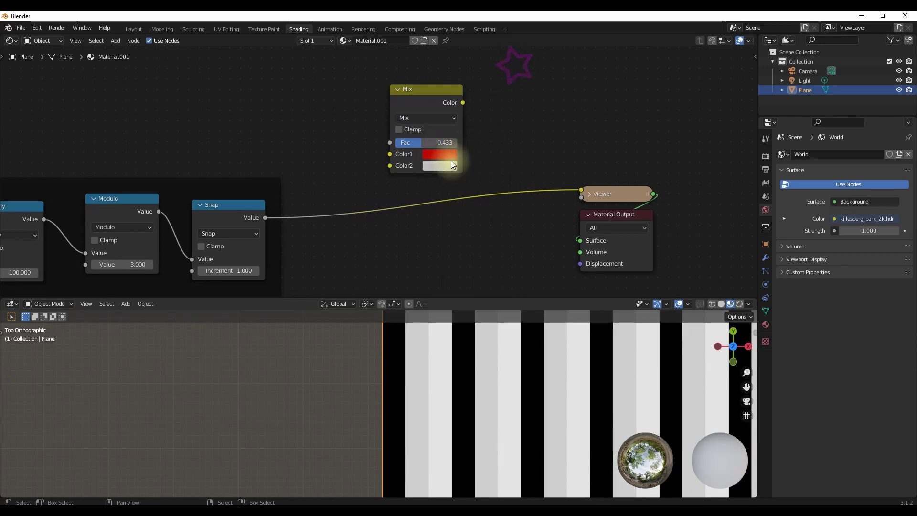
pyautogui.click(445, 166)
pyautogui.click(450, 193)
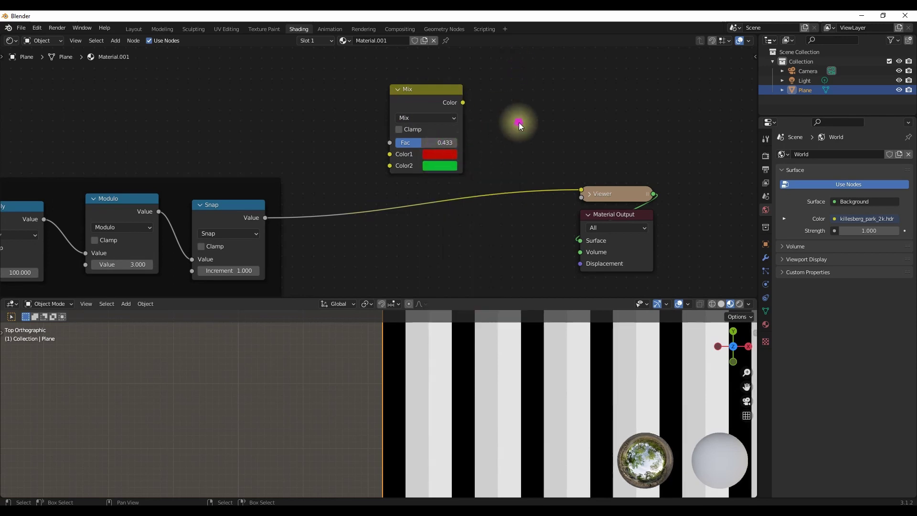
# Feed the Snap value into the Mix node's Fac input and preview the Mix output on the plane.
pyautogui.moveTo(266, 217); pyautogui.dragTo(390, 142)
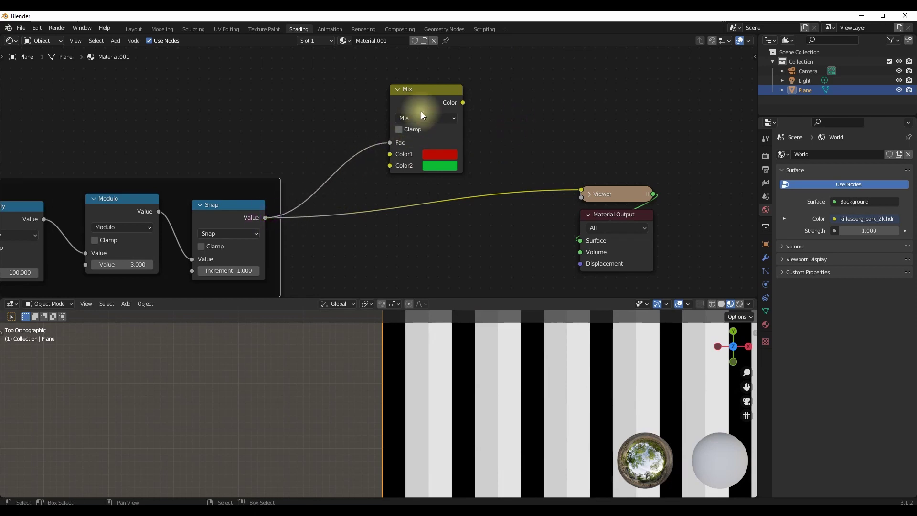
pyautogui.keyDown('ctrl'); pyautogui.keyDown('shift'); pyautogui.click(425, 99); pyautogui.keyUp('shift'); pyautogui.keyUp('ctrl')
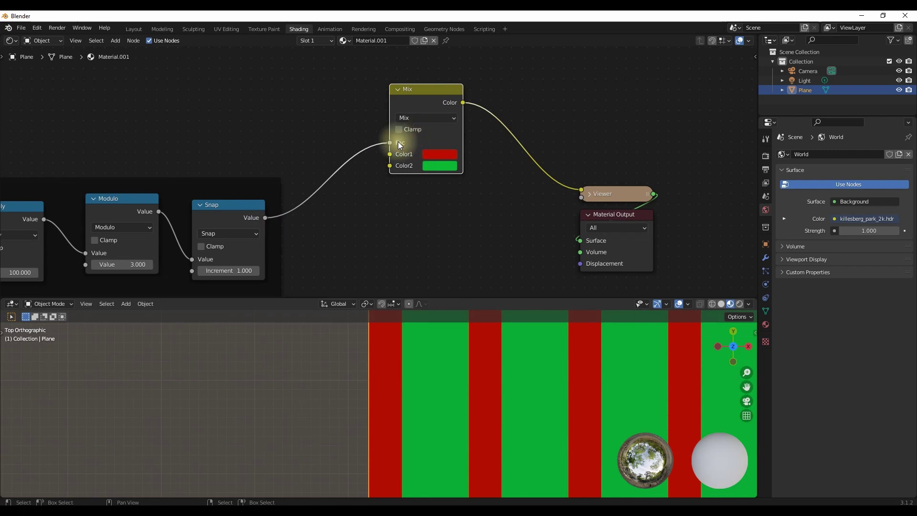
# Unplug the Mix factor to try about 0.542, preview the Snap stripes, and restore the Snap-to-Fac link and Mix preview.
pyautogui.moveTo(391, 143); pyautogui.dragTo(361, 125)
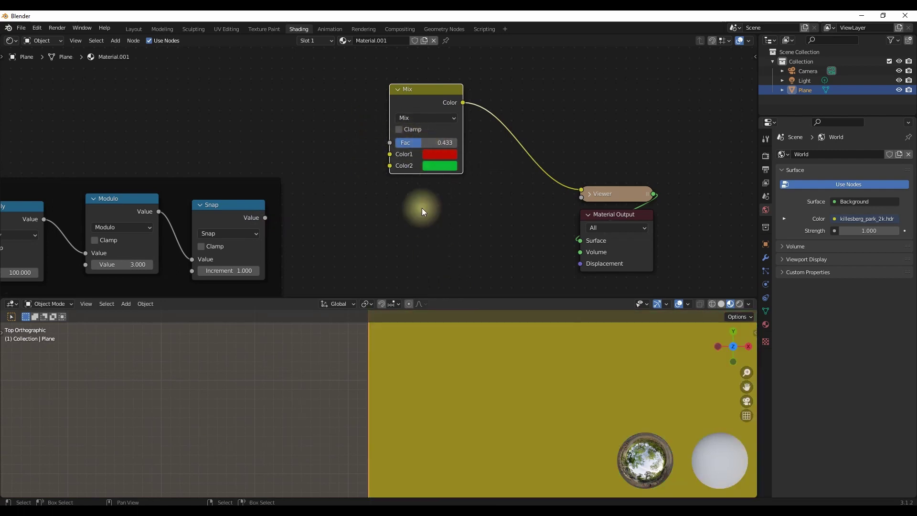
pyautogui.moveTo(424, 142); pyautogui.dragTo(429, 143)
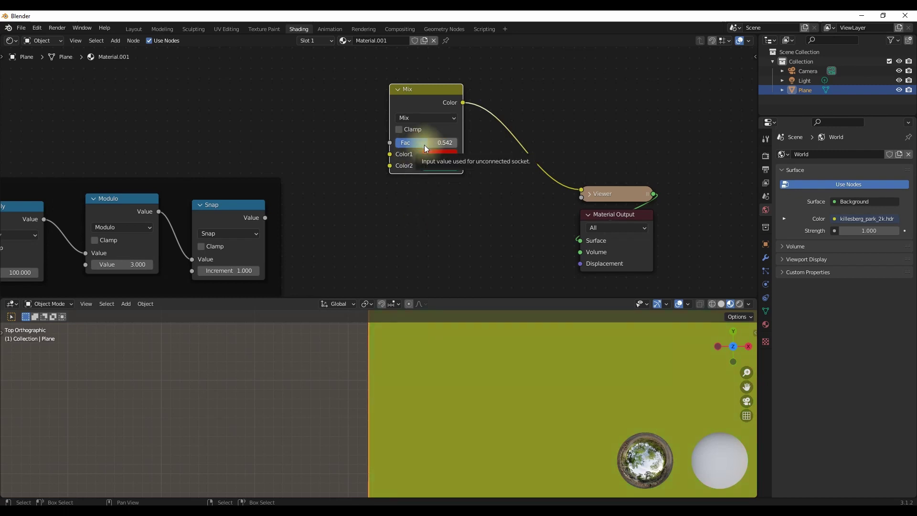
pyautogui.keyDown('ctrl'); pyautogui.keyDown('shift'); pyautogui.click(219, 221); pyautogui.keyUp('shift'); pyautogui.keyUp('ctrl')
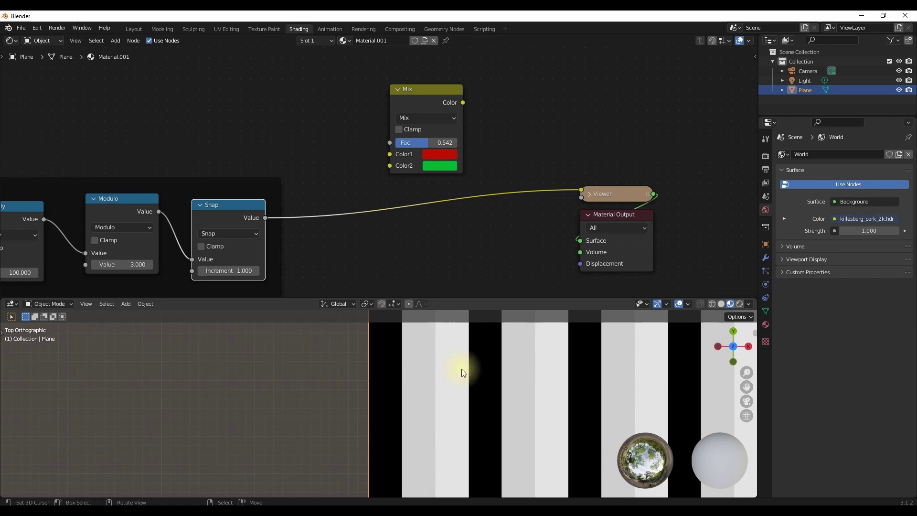
pyautogui.moveTo(265, 218); pyautogui.dragTo(383, 142)
pyautogui.keyDown('ctrl'); pyautogui.keyDown('shift'); pyautogui.click(436, 100); pyautogui.keyUp('shift'); pyautogui.keyUp('ctrl')
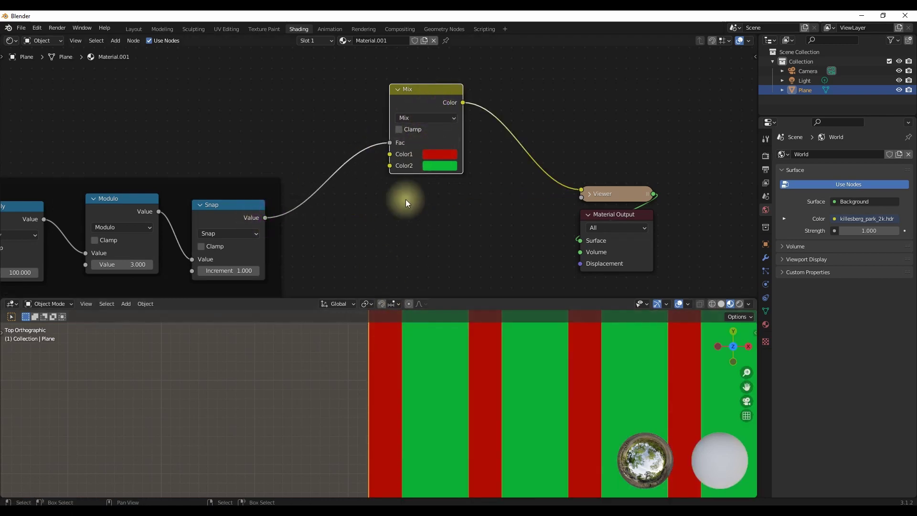
# Move the Mix node closer to Snap and place a duplicate before the Viewer with its Color2 set to blue.
pyautogui.moveTo(429, 105); pyautogui.dragTo(409, 108, button='middle')
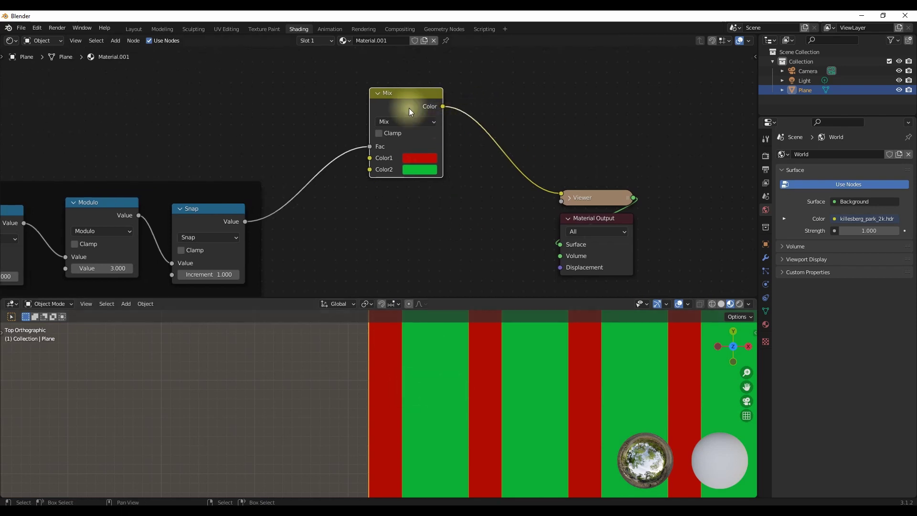
pyautogui.moveTo(392, 93); pyautogui.dragTo(331, 107)
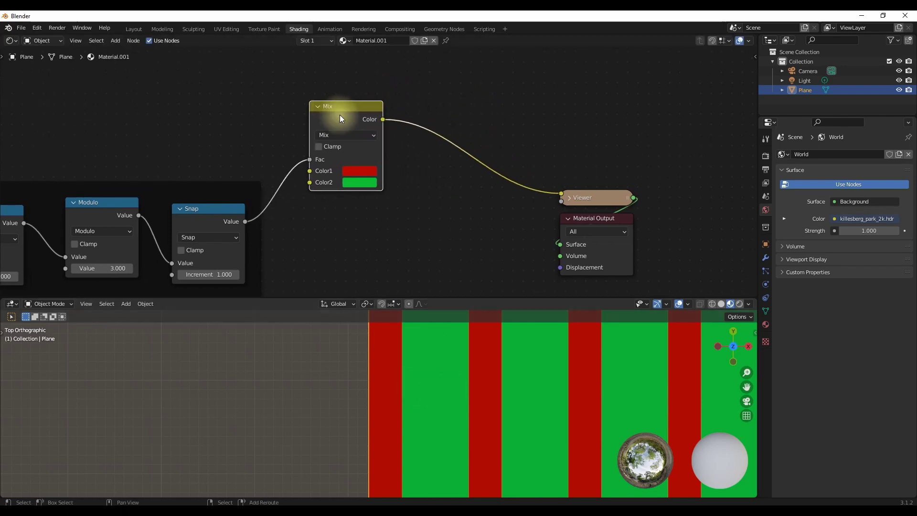
pyautogui.hotkey('shift', 'd')
pyautogui.click(475, 195)
pyautogui.click(491, 267)
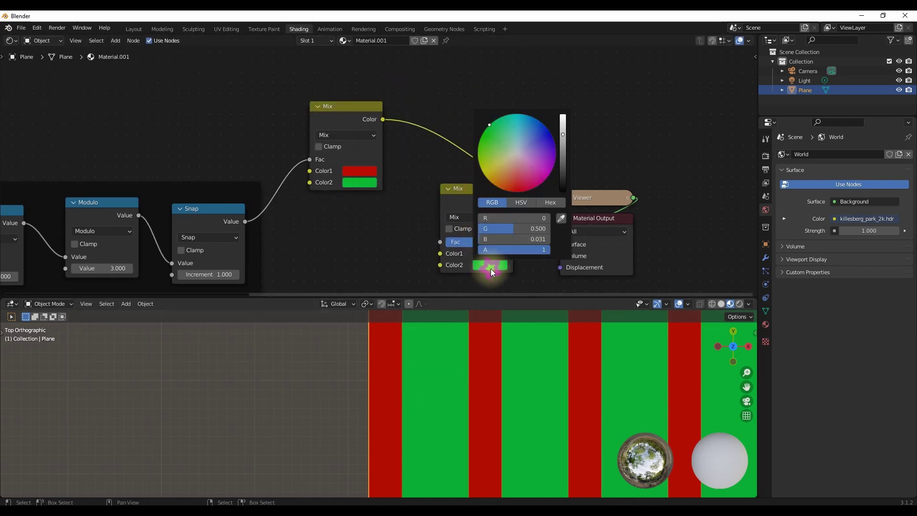
pyautogui.click(549, 130)
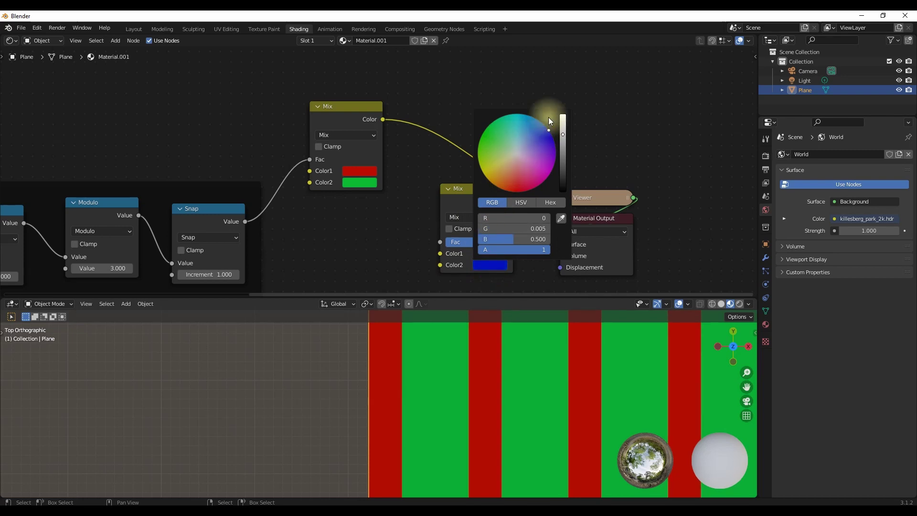
# Feed the first Mix color into the duplicate's Color1 and the Snap value into its Fac, and preview the result.
pyautogui.moveTo(382, 119); pyautogui.dragTo(440, 253)
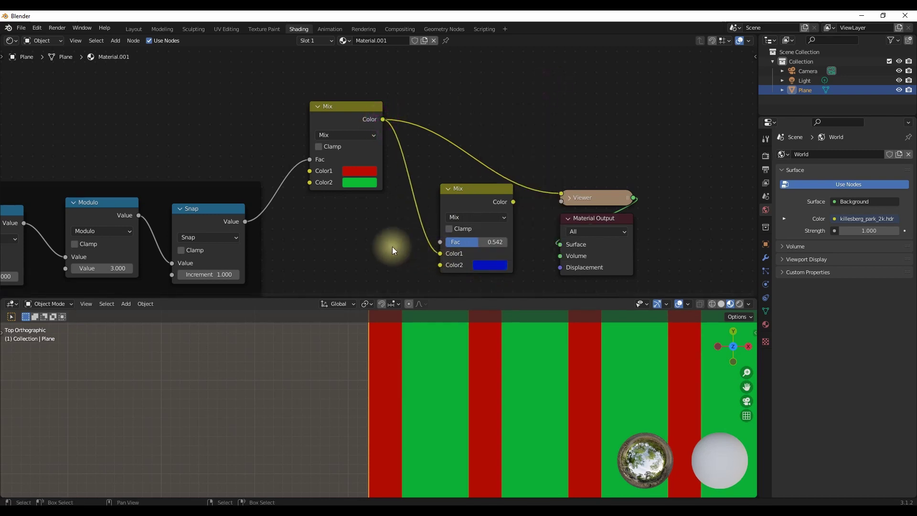
pyautogui.keyDown('shift'); pyautogui.scroll(-5, 304, 130); pyautogui.keyUp('shift')
pyautogui.moveTo(245, 134); pyautogui.dragTo(440, 155)
pyautogui.keyDown('ctrl'); pyautogui.keyDown('shift'); pyautogui.click(476, 120); pyautogui.keyUp('shift'); pyautogui.keyUp('ctrl')
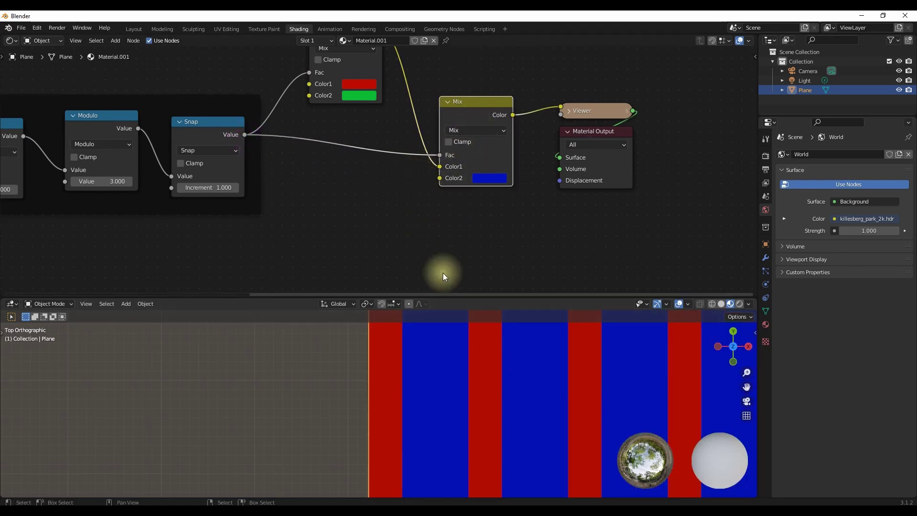
# Add a Math node set to Add below the Snap-to-Mix link and set its second value to -1.
pyautogui.scroll(-2, 407, 175)
pyautogui.moveTo(399, 153); pyautogui.dragTo(437, 139, button='middle')
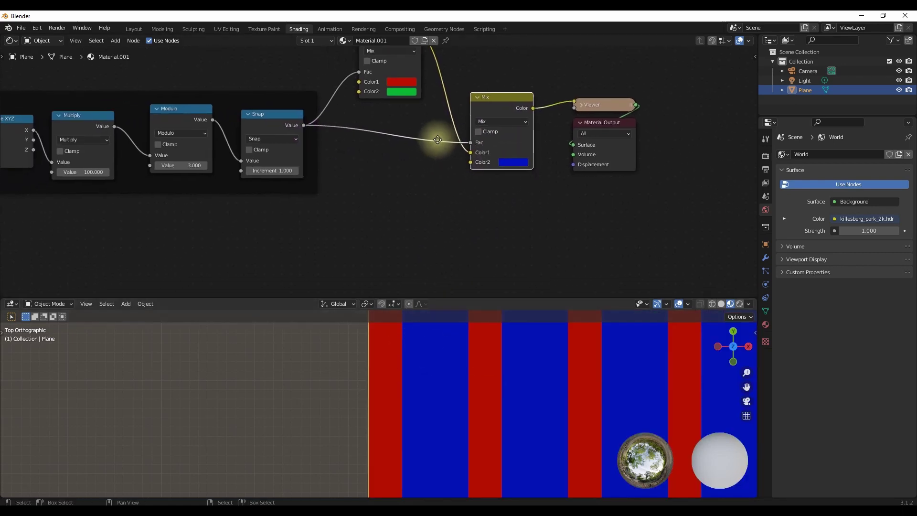
pyautogui.hotkey('shift', 'a')
pyautogui.moveTo(396, 174)
pyautogui.moveTo(383, 196)
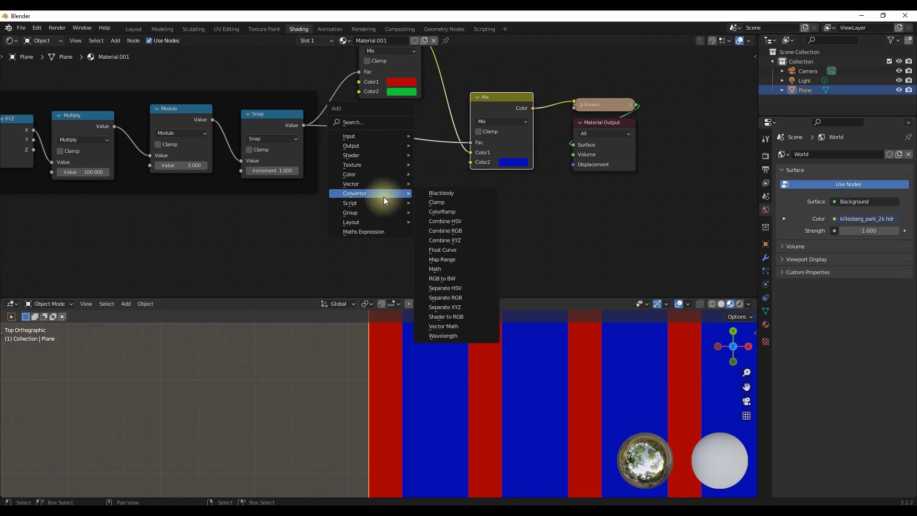
pyautogui.click(444, 270)
pyautogui.click(366, 162)
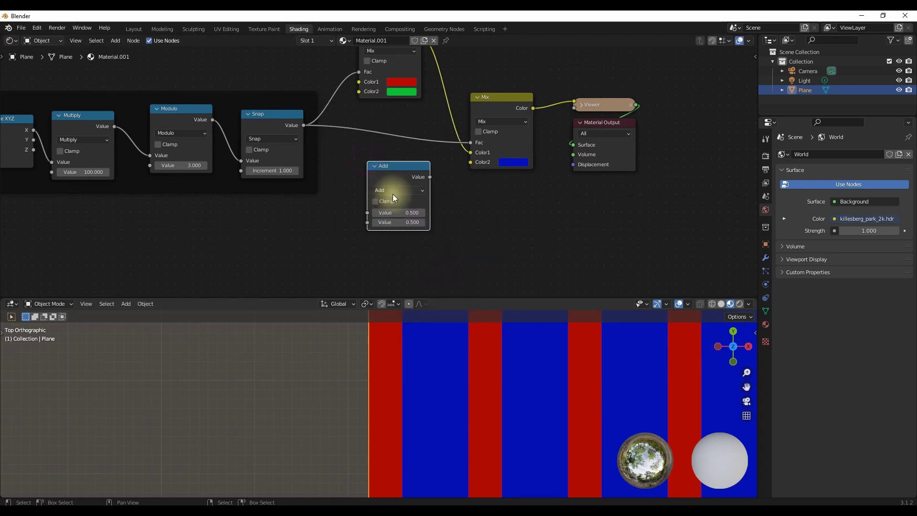
pyautogui.click(401, 223)
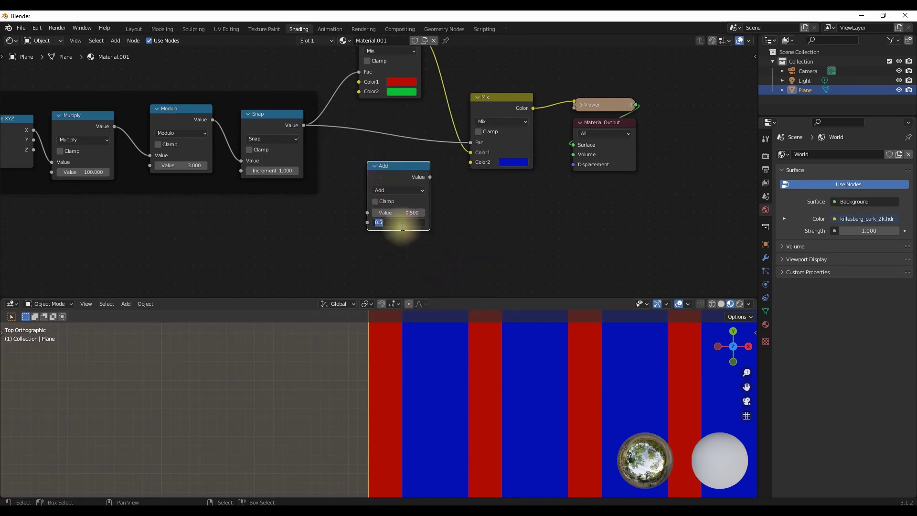
pyautogui.write('-1')
pyautogui.press('Return')
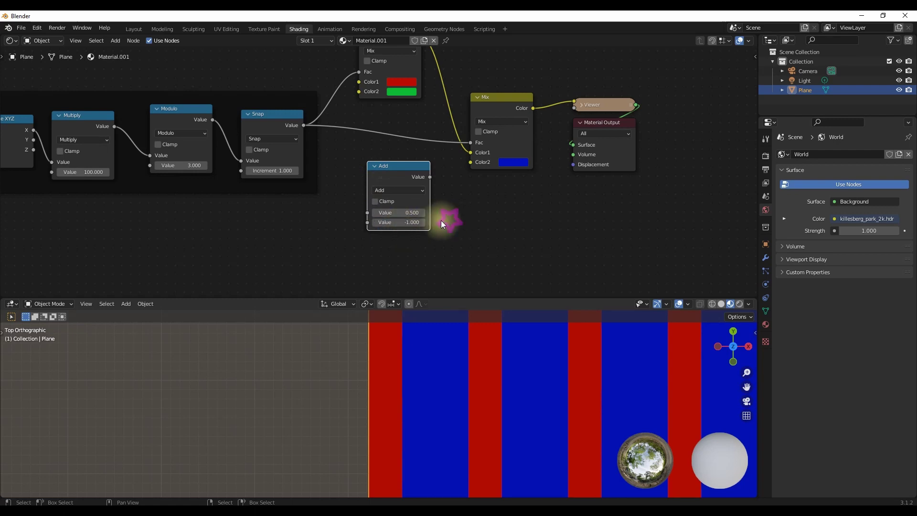
# Insert the Add node into the link between Snap and the second Mix node's Fac.
pyautogui.scroll(2, 395, 202)
pyautogui.moveTo(388, 173); pyautogui.dragTo(383, 97)
pyautogui.moveTo(445, 116); pyautogui.dragTo(443, 153, button='middle')
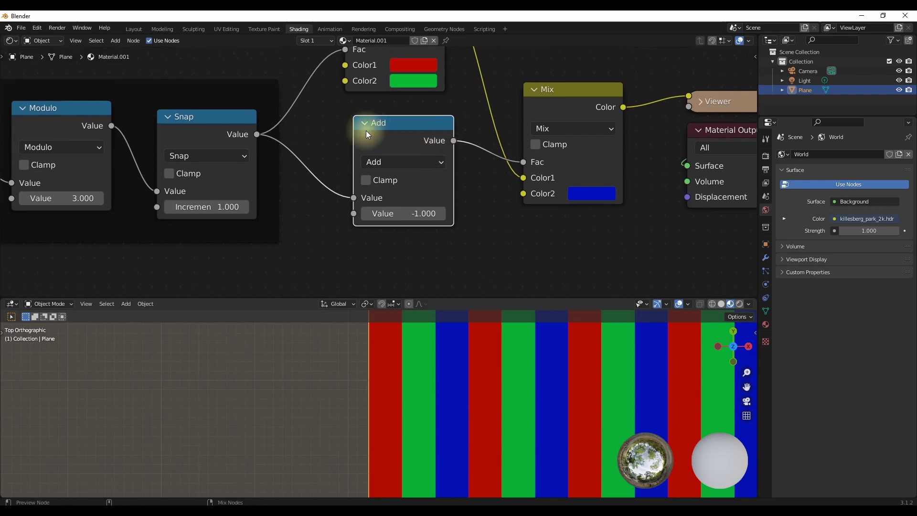
# Preview the Add node's output and the Snap node's output on the plane to compare their stripe values.
pyautogui.keyDown('ctrl'); pyautogui.keyDown('shift'); pyautogui.click(413, 142); pyautogui.keyUp('shift'); pyautogui.keyUp('ctrl')
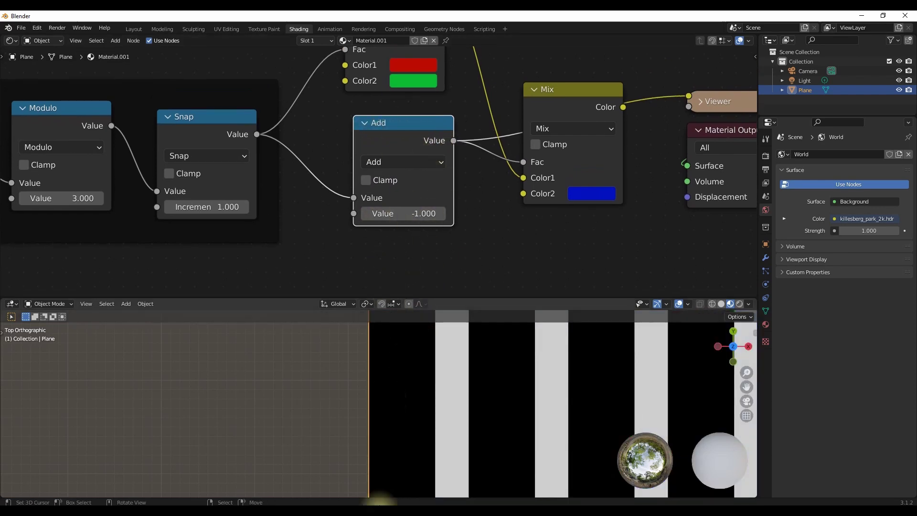
pyautogui.keyDown('ctrl'); pyautogui.keyDown('shift'); pyautogui.click(191, 132); pyautogui.keyUp('shift'); pyautogui.keyUp('ctrl')
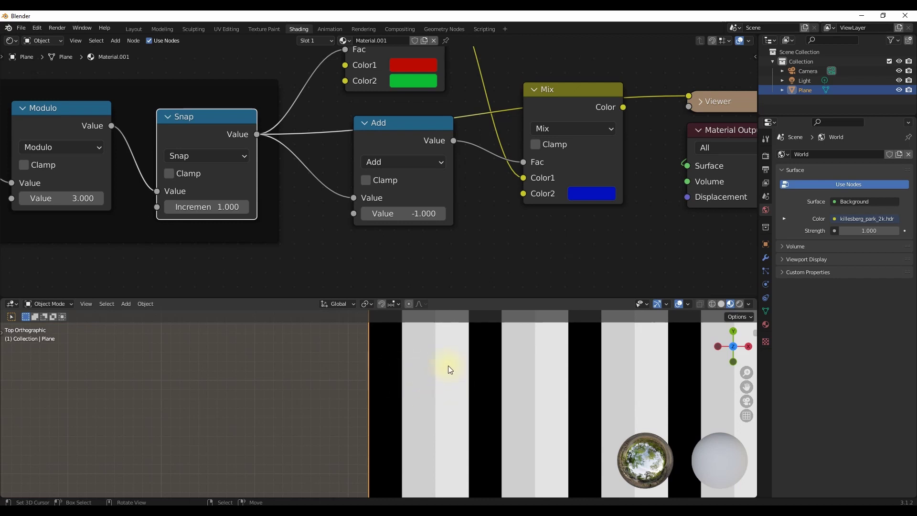
pyautogui.moveTo(489, 189); pyautogui.dragTo(345, 194, button='middle')
pyautogui.moveTo(308, 152); pyautogui.dragTo(377, 173)
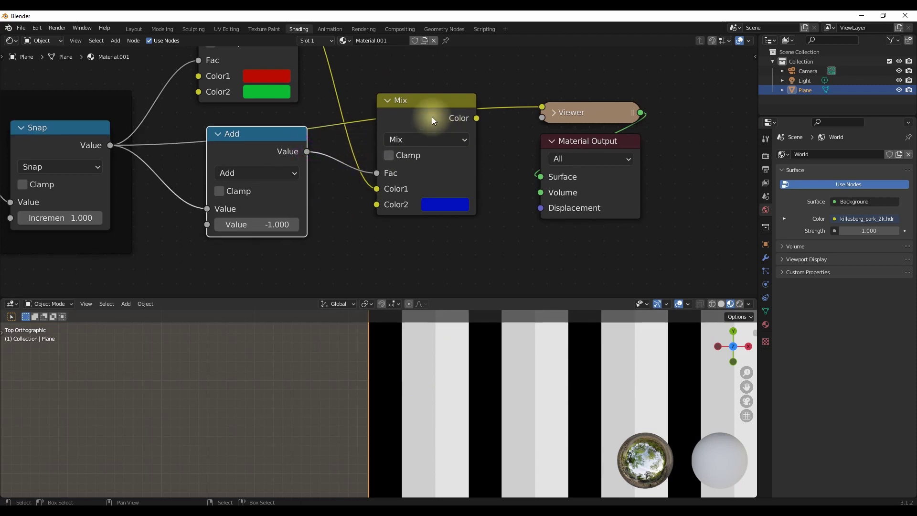
# Preview the second Mix node's output and examine the RGB stripes together with the whole node tree.
pyautogui.keyDown('ctrl'); pyautogui.keyDown('shift'); pyautogui.click(433, 115); pyautogui.keyUp('shift'); pyautogui.keyUp('ctrl')
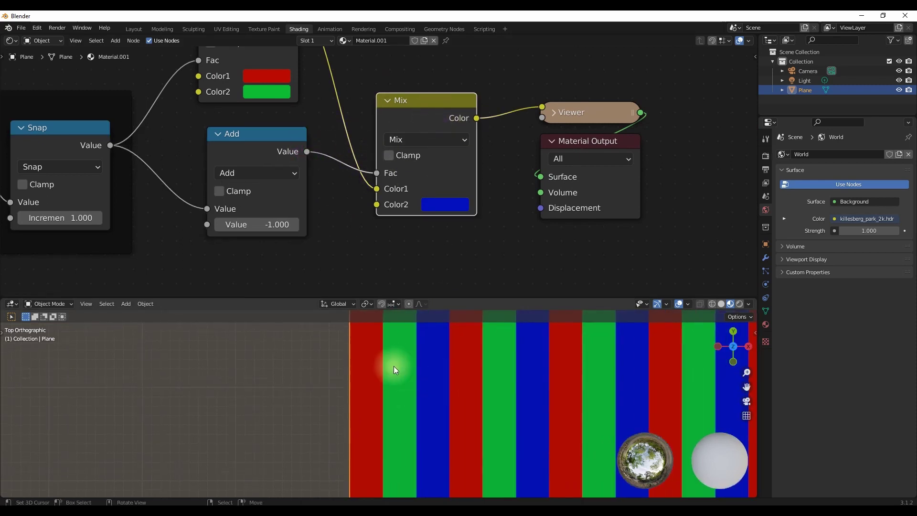
pyautogui.scroll(-6, 383, 368)
pyautogui.scroll(-4, 392, 176)
pyautogui.moveTo(375, 144); pyautogui.dragTo(491, 171, button='middle')
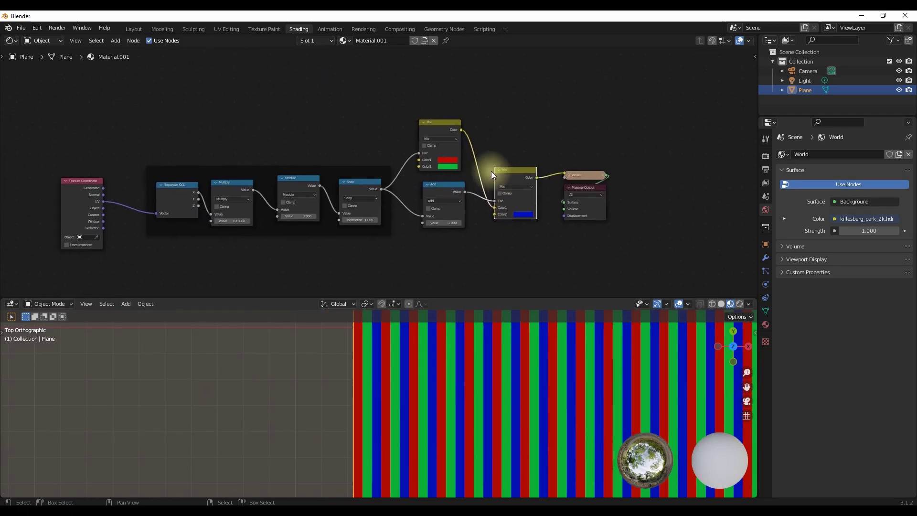
# Bring the image Thamb 0000.png from the Thamb subfolder of rANDOM COLORES IN BLENDER into the plane's shader node tree.
pyautogui.scroll(-4, 377, 174)
pyautogui.moveTo(280, 210); pyautogui.dragTo(335, 211, button='middle')
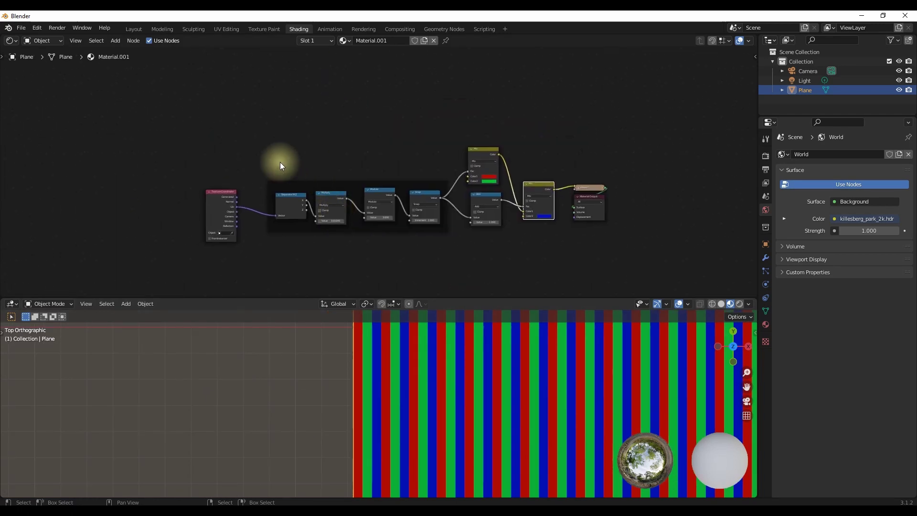
pyautogui.doubleClick(282, 17)
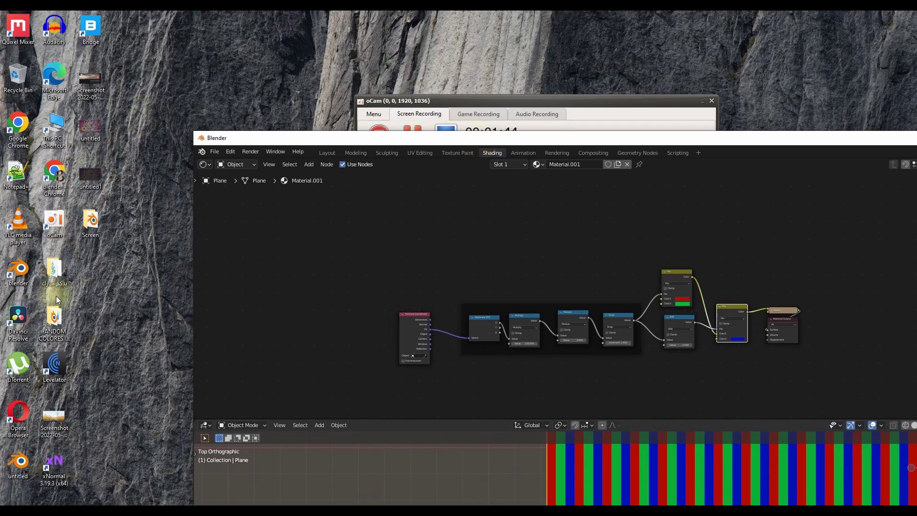
pyautogui.doubleClick(54, 318)
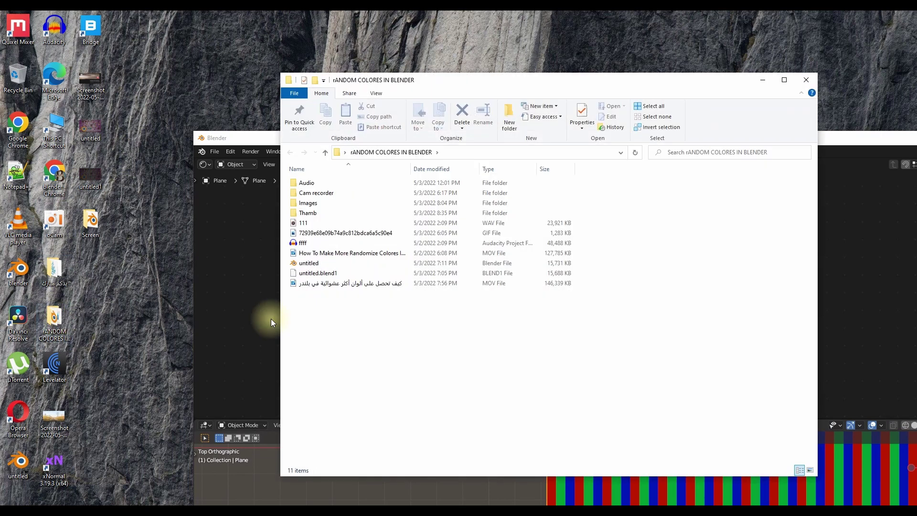
pyautogui.doubleClick(313, 213)
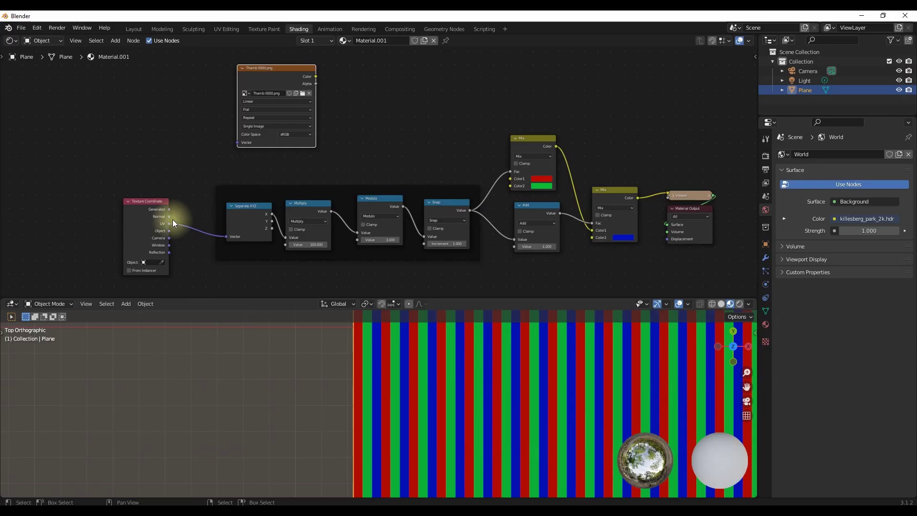
# Connect the Texture Coordinate UV output to the image texture's Vector input and preview the image on the plane.
pyautogui.moveTo(173, 223); pyautogui.dragTo(238, 143)
pyautogui.moveTo(420, 145); pyautogui.dragTo(412, 153, button='middle')
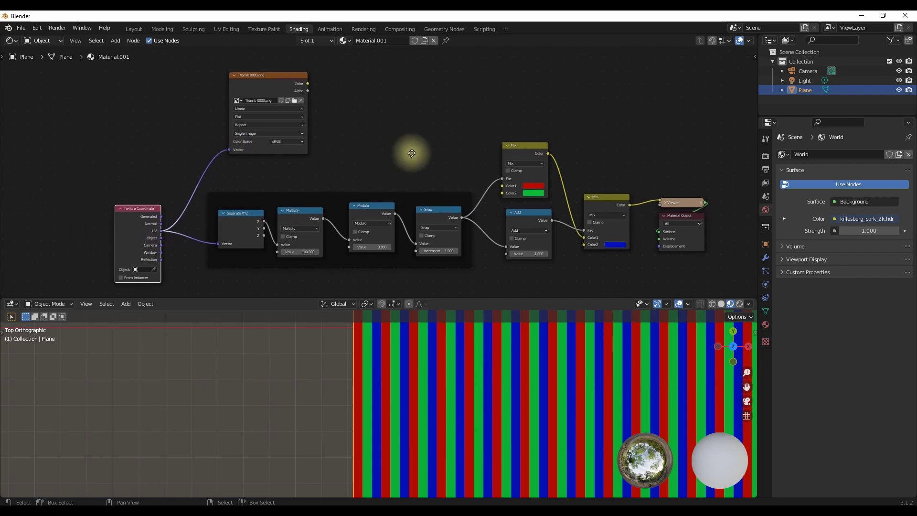
pyautogui.keyDown('ctrl'); pyautogui.keyDown('shift'); pyautogui.click(288, 85); pyautogui.keyUp('shift'); pyautogui.keyUp('ctrl')
pyautogui.moveTo(287, 86); pyautogui.dragTo(322, 69)
pyautogui.scroll(-4, 384, 167)
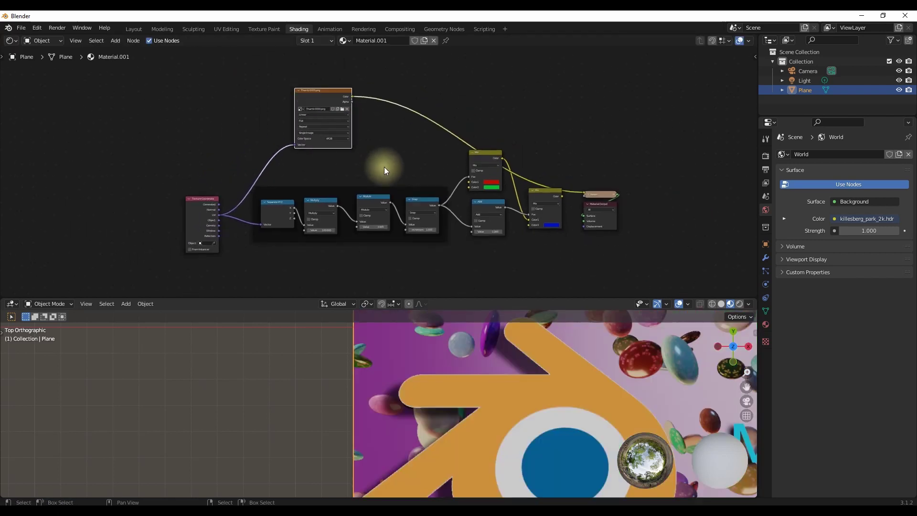
pyautogui.moveTo(384, 167); pyautogui.dragTo(313, 141, button='middle')
pyautogui.scroll(-3, 497, 357)
pyautogui.keyDown('shift'); pyautogui.moveTo(519, 359); pyautogui.dragTo(492, 358, button='middle'); pyautogui.keyUp('shift')
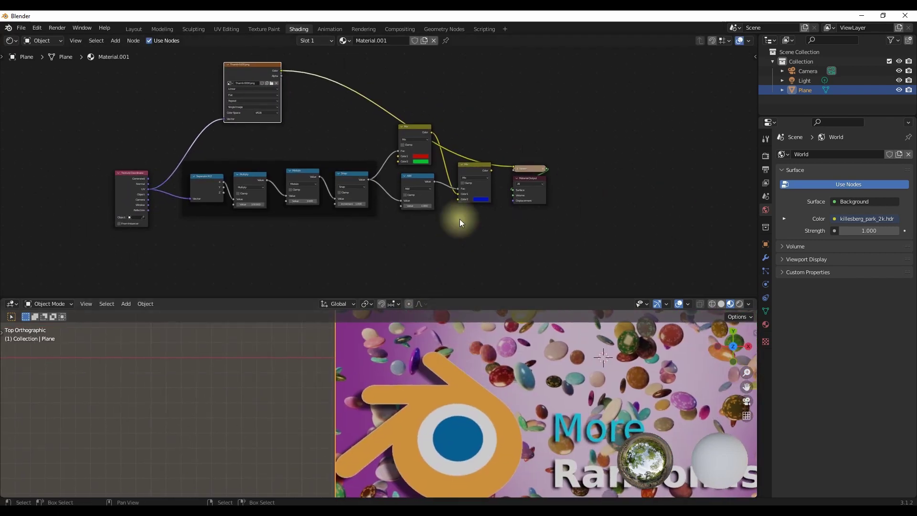
# Preview the second Mix node's RGB stripes and the image texture on the plane to compare them.
pyautogui.scroll(2, 497, 191)
pyautogui.keyDown('ctrl'); pyautogui.keyDown('shift'); pyautogui.click(534, 165); pyautogui.keyUp('shift'); pyautogui.keyUp('ctrl')
pyautogui.scroll(3, 492, 330)
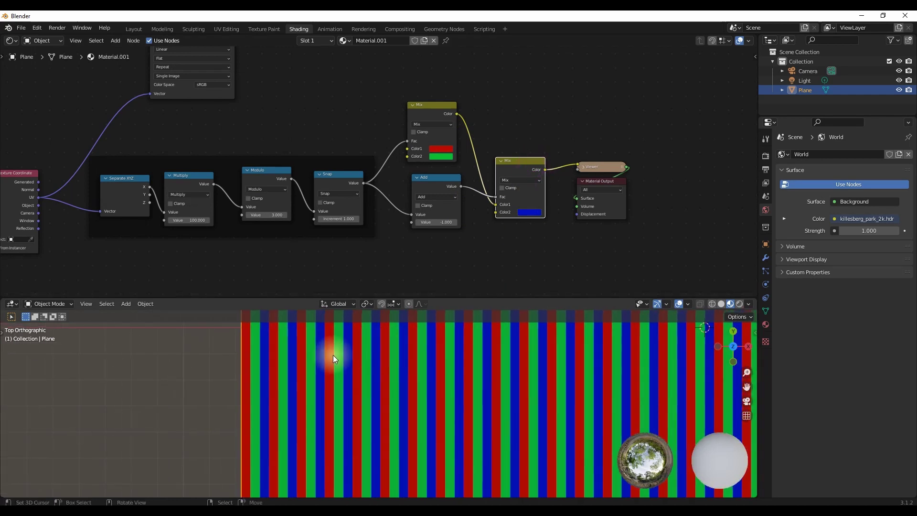
pyautogui.scroll(-4, 545, 183)
pyautogui.moveTo(367, 131); pyautogui.dragTo(414, 177, button='middle')
pyautogui.keyDown('ctrl'); pyautogui.keyDown('shift'); pyautogui.click(282, 106); pyautogui.keyUp('shift'); pyautogui.keyUp('ctrl')
pyautogui.moveTo(288, 109); pyautogui.dragTo(284, 87)
pyautogui.scroll(3, 336, 116)
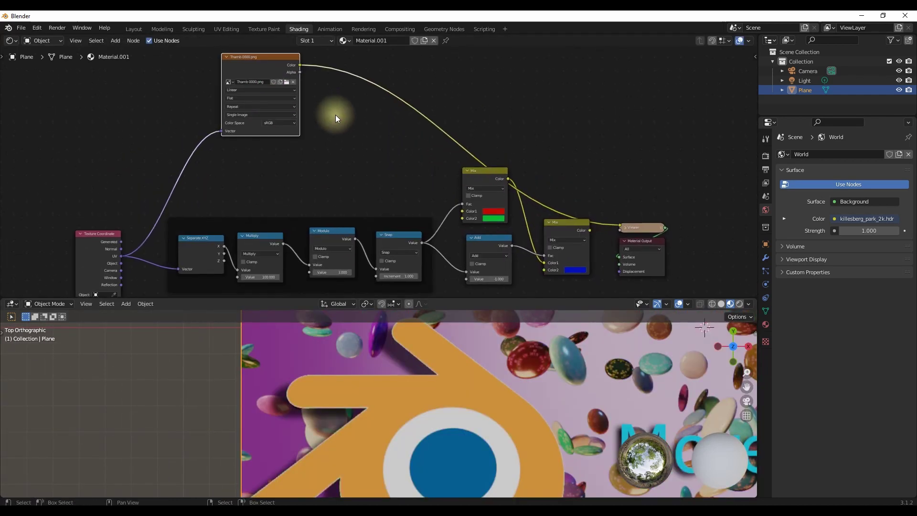
# Add a Separate RGB node on the link after the image texture's Color output and view its red channel on the plane.
pyautogui.moveTo(336, 114); pyautogui.dragTo(357, 149, button='middle')
pyautogui.hotkey('shift', 'a')
pyautogui.moveTo(368, 128)
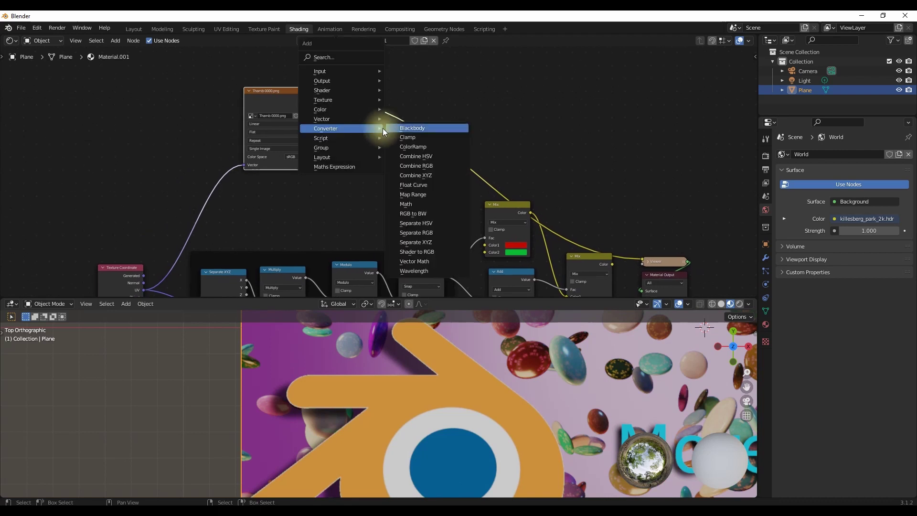
pyautogui.click(420, 233)
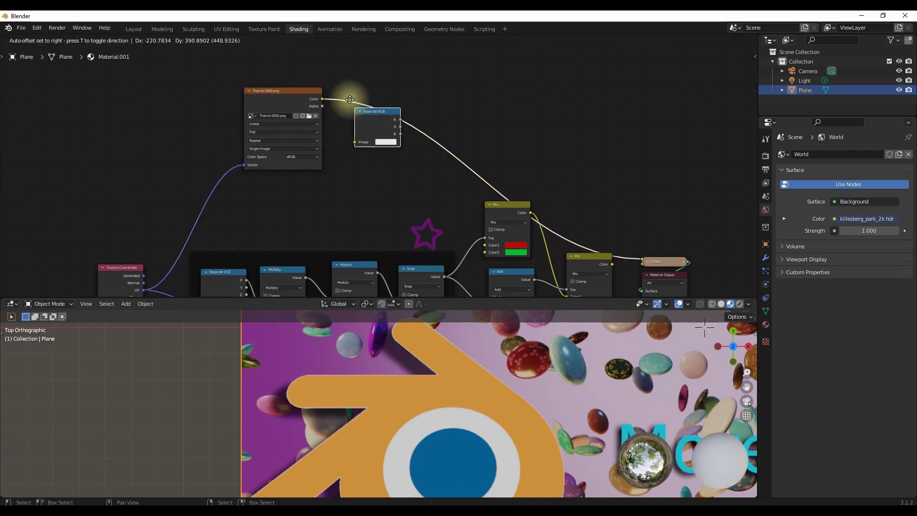
pyautogui.click(342, 85)
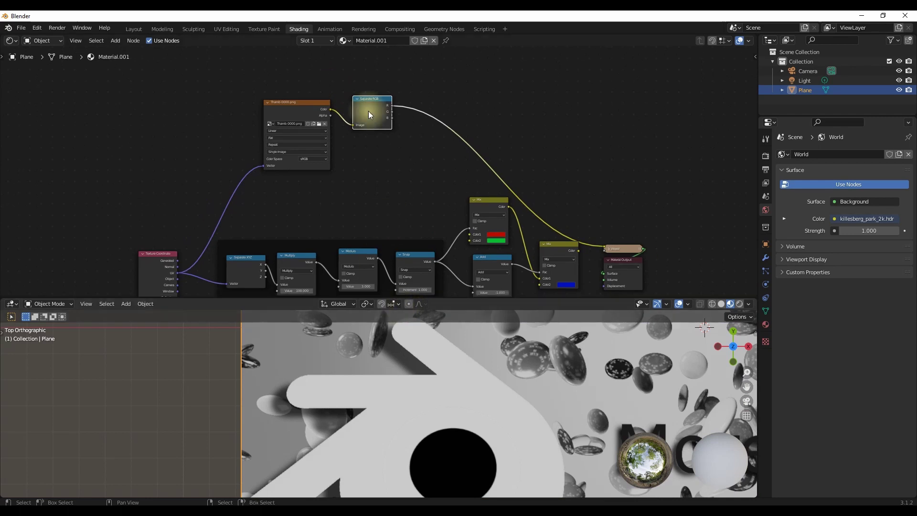
pyautogui.scroll(2, 382, 111)
pyautogui.scroll(-1, 463, 446)
pyautogui.scroll(-1, 463, 445)
pyautogui.keyDown('shift'); pyautogui.moveTo(462, 445); pyautogui.dragTo(432, 411, button='middle'); pyautogui.keyUp('shift')
pyautogui.scroll(3, 397, 114)
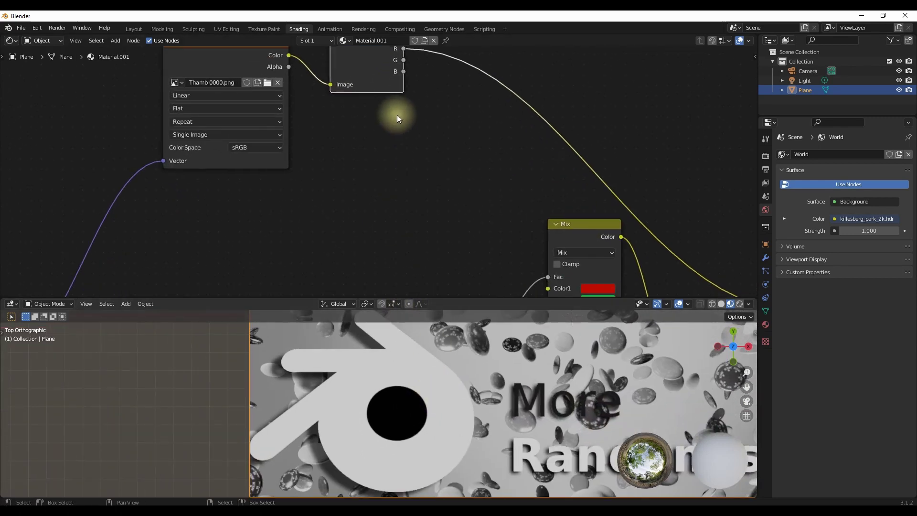
# Duplicate the red-green Mix node onto the link after Separate RGB's R output and set its blending mode to Multiply.
pyautogui.moveTo(397, 115); pyautogui.dragTo(334, 135, button='middle')
pyautogui.click(524, 254)
pyautogui.hotkey('shift', 'd')
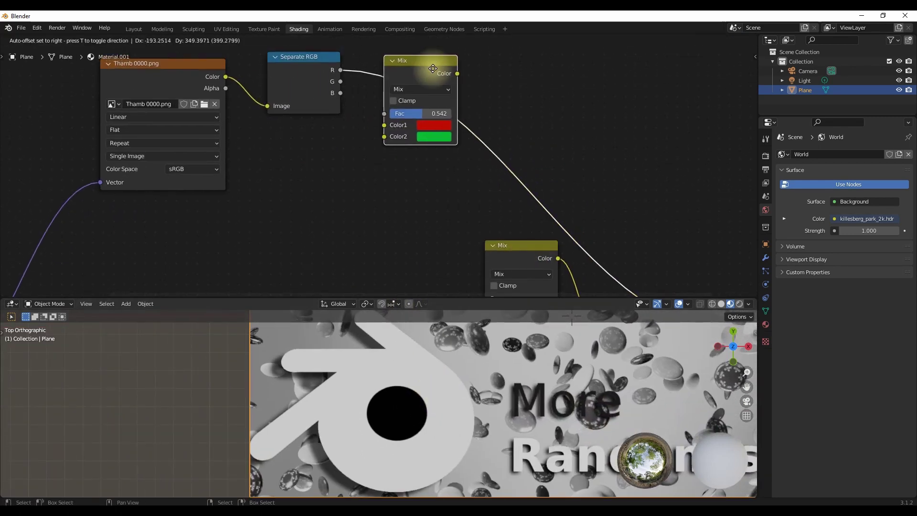
pyautogui.click(425, 95)
pyautogui.click(425, 89)
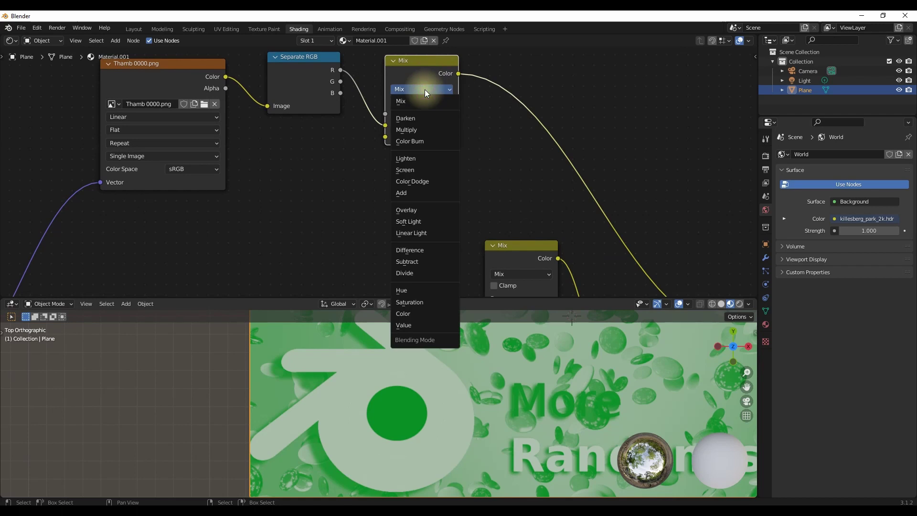
pyautogui.click(425, 90)
pyautogui.click(425, 90)
pyautogui.click(430, 128)
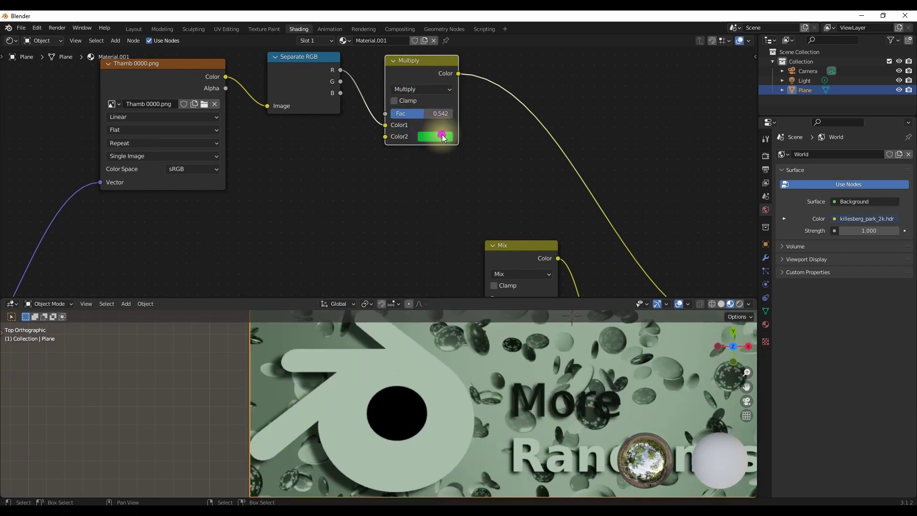
# Set the new Multiply node's Color2 to pure red and its Fac to 1.000.
pyautogui.click(435, 137)
pyautogui.moveTo(455, 261); pyautogui.dragTo(482, 250)
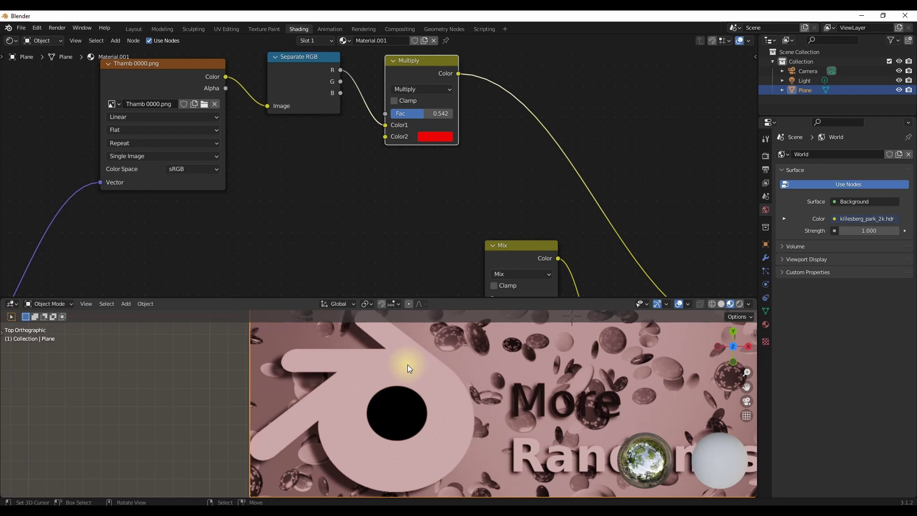
pyautogui.moveTo(430, 114); pyautogui.dragTo(452, 113)
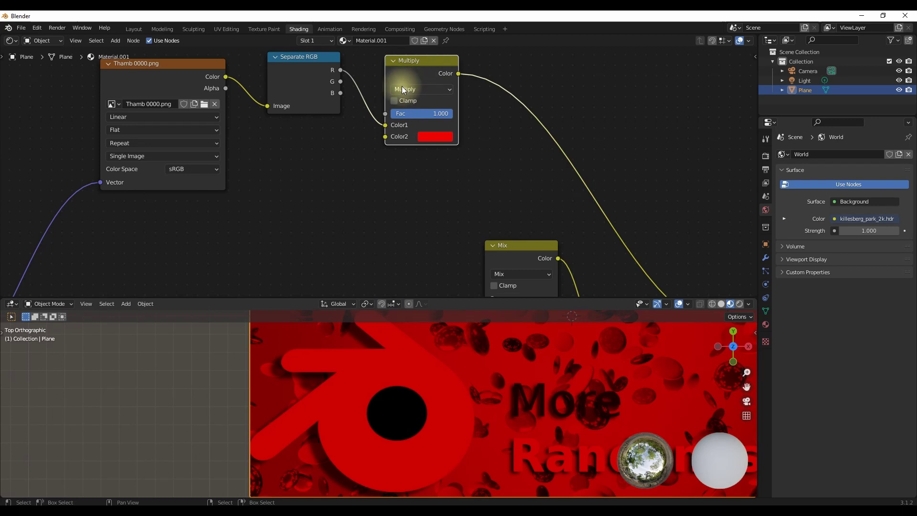
# Duplicate the red Multiply node below itself, set the copy's Color2 to green, and connect Separate RGB's G output to its Color1.
pyautogui.scroll(-3, 467, 122)
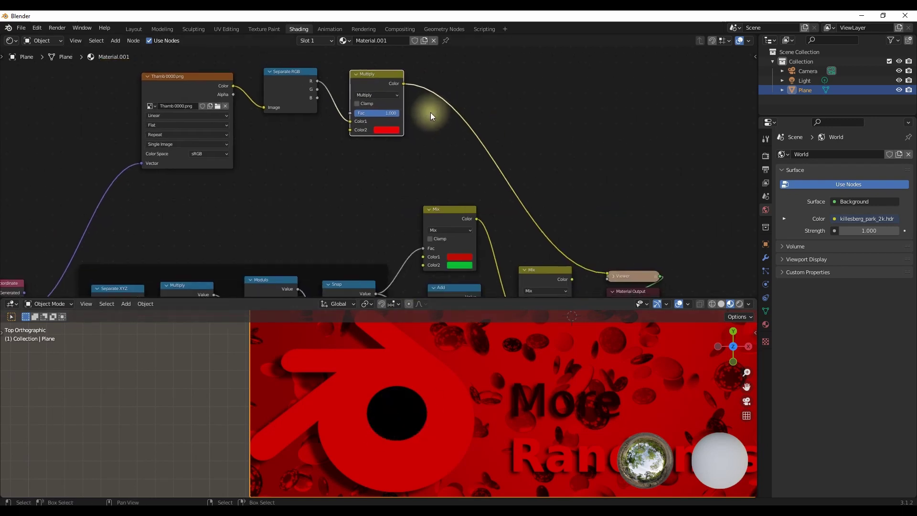
pyautogui.scroll(-3, 385, 155)
pyautogui.moveTo(384, 155); pyautogui.dragTo(397, 154, button='middle')
pyautogui.moveTo(388, 89)
pyautogui.mouseDown()
pyautogui.moveTo(390, 52)
pyautogui.moveTo(398, 86)
pyautogui.mouseUp()
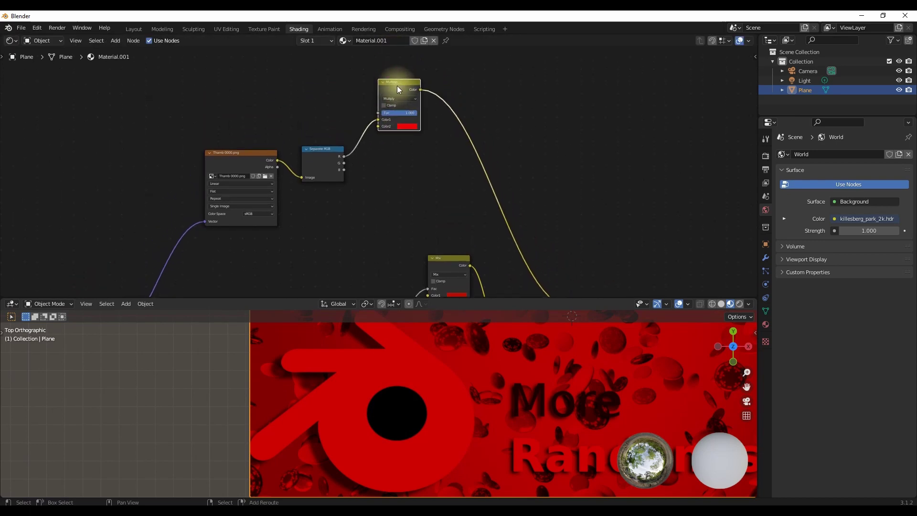
pyautogui.hotkey('shift', 'd')
pyautogui.click(406, 179)
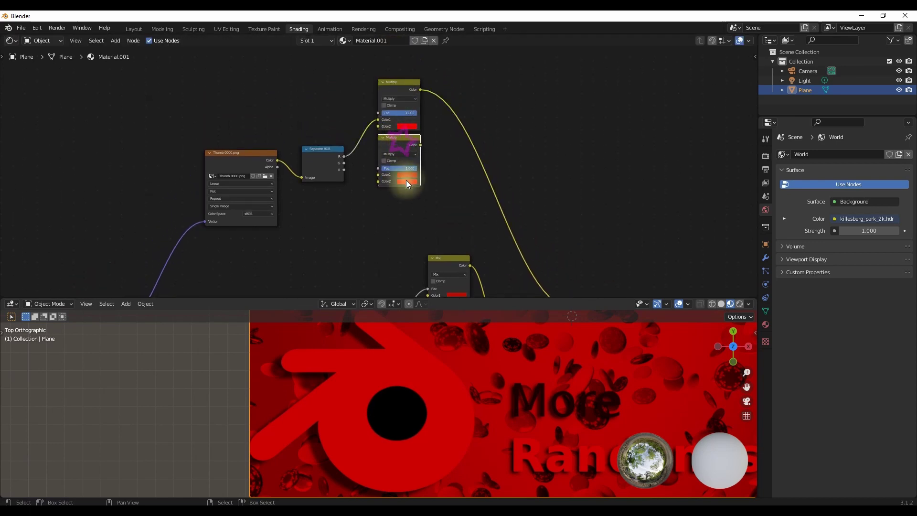
pyautogui.click(407, 181)
pyautogui.moveTo(431, 154); pyautogui.dragTo(474, 160)
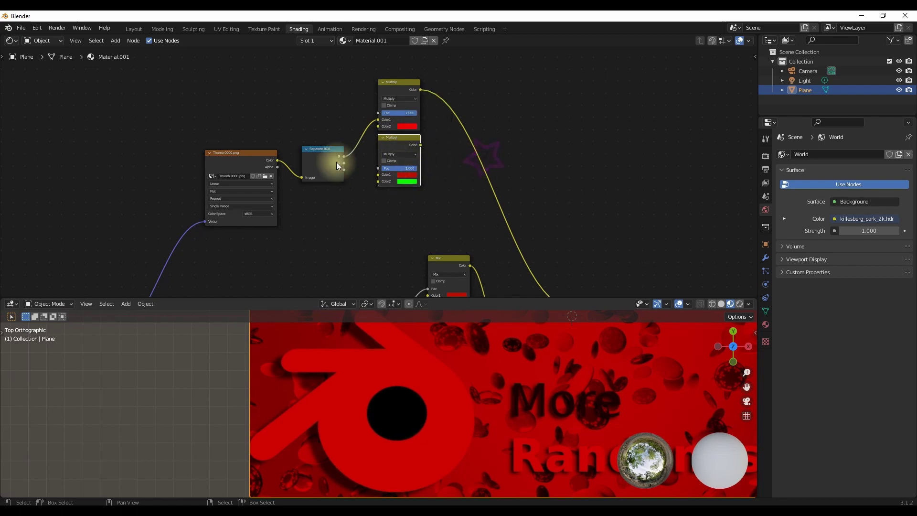
pyautogui.moveTo(344, 163); pyautogui.dragTo(378, 175)
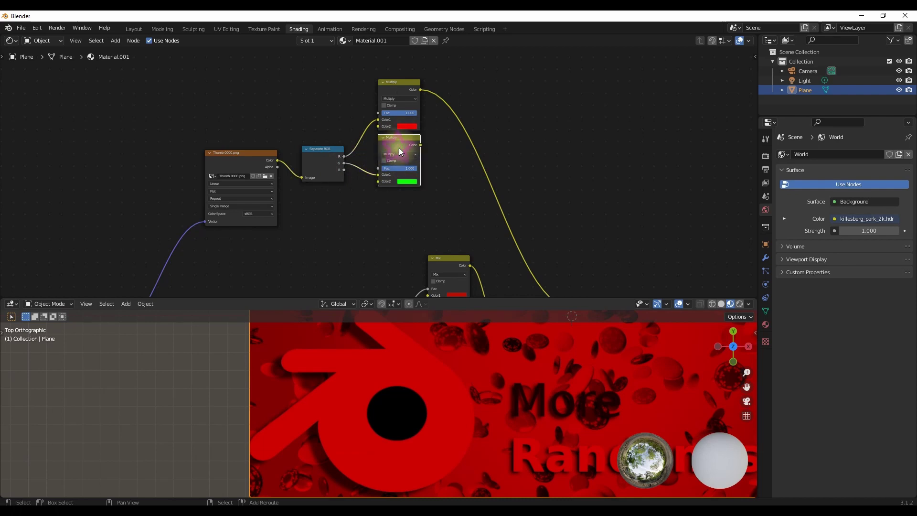
# Duplicate the green Multiply node, set the copy's Color2 to blue, and connect Separate RGB's B output to its Color1.
pyautogui.hotkey('shift', 'd')
pyautogui.click(399, 221)
pyautogui.click(403, 241)
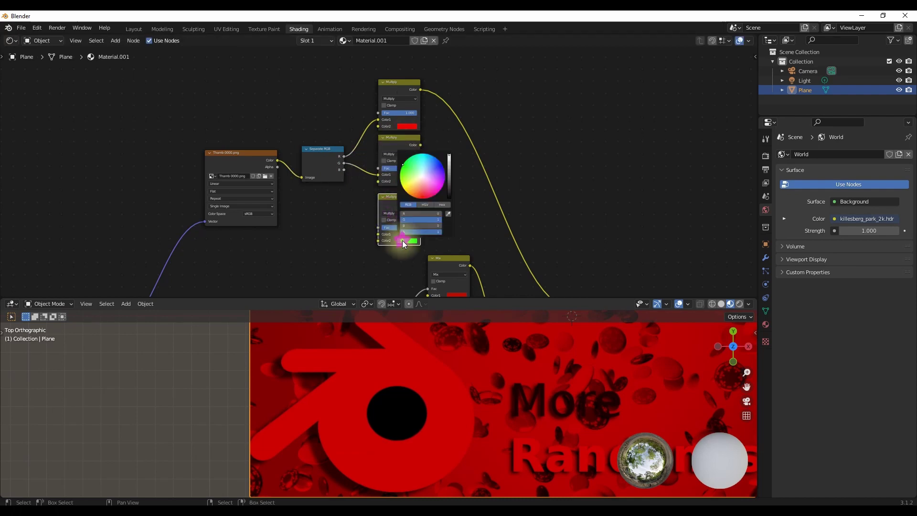
pyautogui.moveTo(417, 220); pyautogui.dragTo(452, 226)
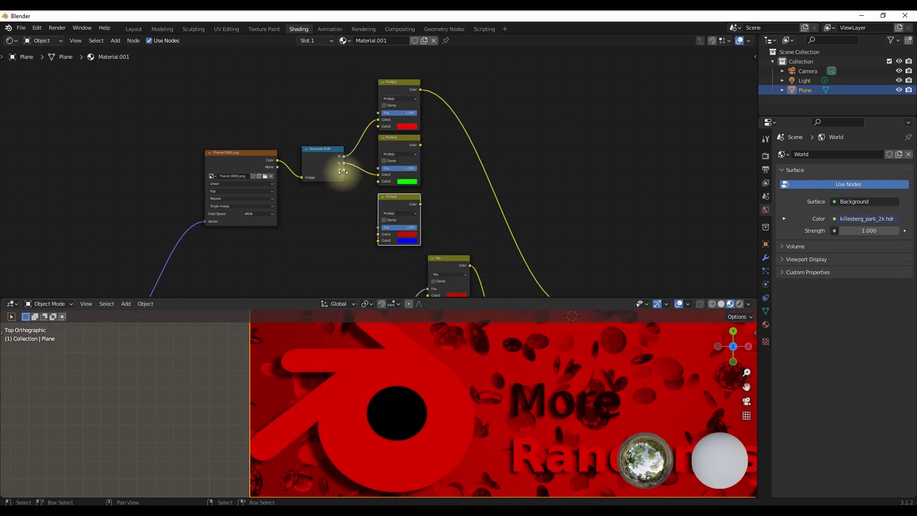
pyautogui.moveTo(344, 170); pyautogui.dragTo(378, 233)
# Preview the green Multiply node's output and the blue Multiply node's output on the plane.
pyautogui.moveTo(398, 152); pyautogui.dragTo(376, 160, button='middle')
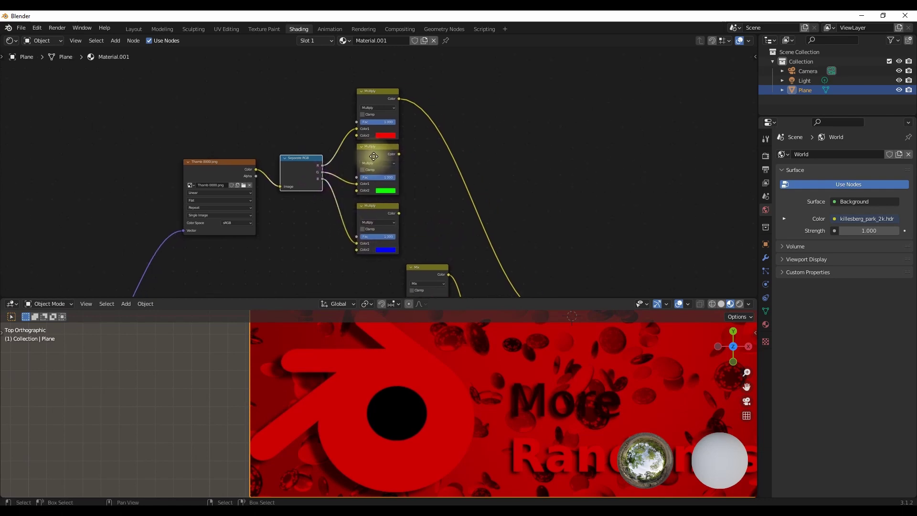
pyautogui.keyDown('ctrl'); pyautogui.keyDown('shift'); pyautogui.click(375, 148); pyautogui.keyUp('shift'); pyautogui.keyUp('ctrl')
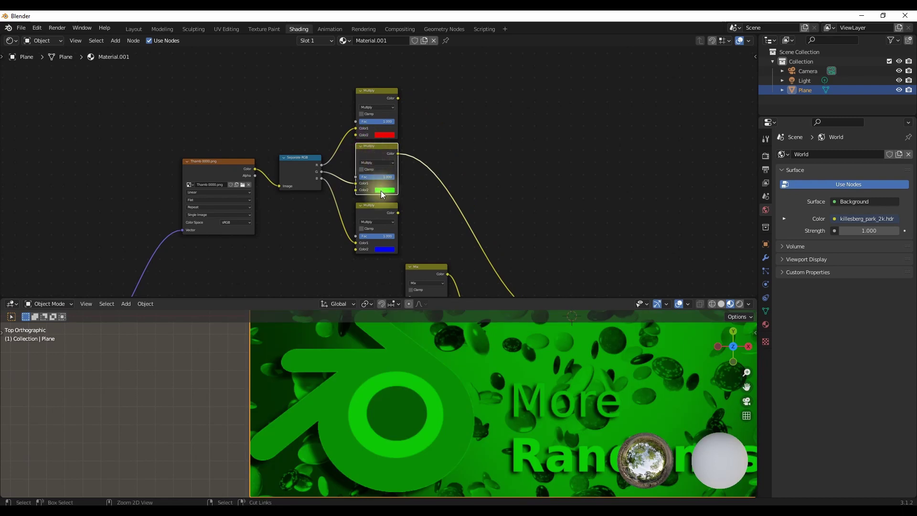
pyautogui.keyDown('ctrl'); pyautogui.keyDown('shift'); pyautogui.click(382, 211); pyautogui.keyUp('shift'); pyautogui.keyUp('ctrl')
# Collapse the three Multiply nodes and stack them closely beside the Separate RGB node.
pyautogui.scroll(-4, 466, 221)
pyautogui.moveTo(466, 221); pyautogui.dragTo(377, 146, button='middle')
pyautogui.scroll(4, 325, 141)
pyautogui.scroll(-4, 326, 120)
pyautogui.keyDown('shift'); pyautogui.click(307, 77); pyautogui.keyUp('shift')
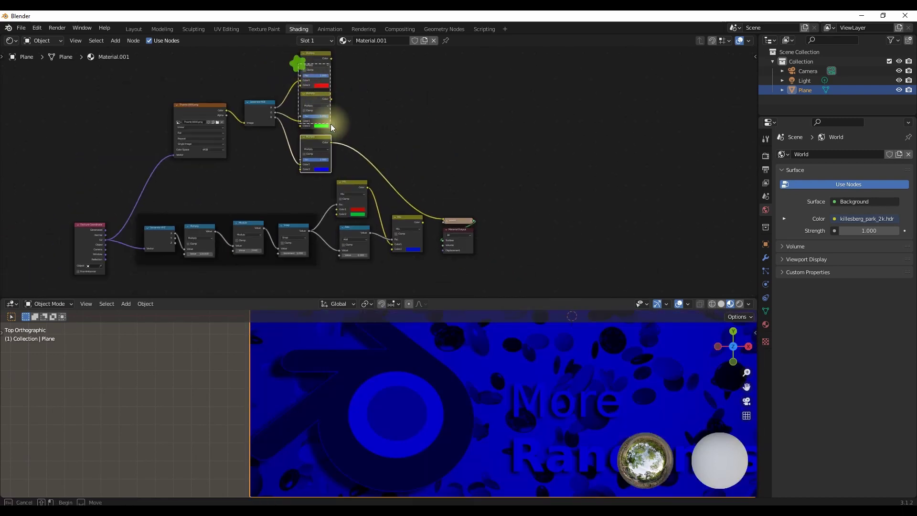
pyautogui.keyDown('shift'); pyautogui.click(329, 125); pyautogui.keyUp('shift')
pyautogui.keyDown('shift'); pyautogui.click(329, 165); pyautogui.keyUp('shift')
pyautogui.press('h')
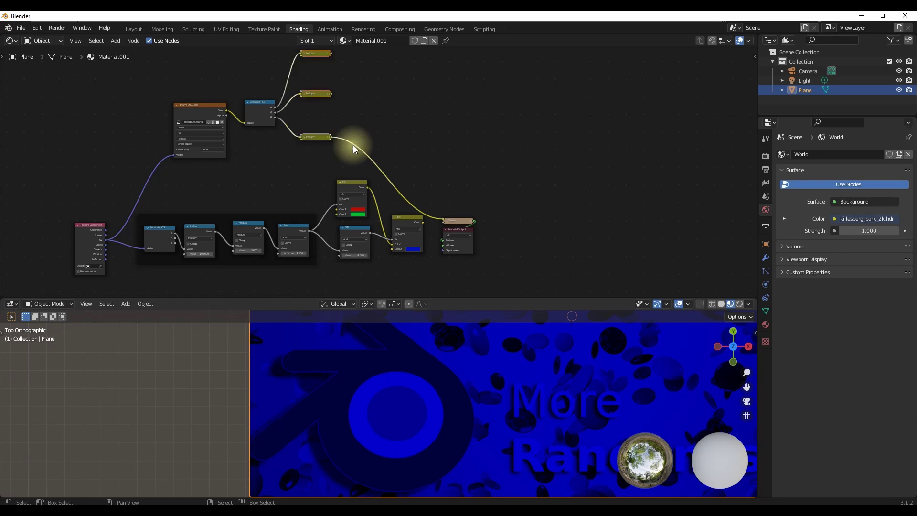
pyautogui.press('s')
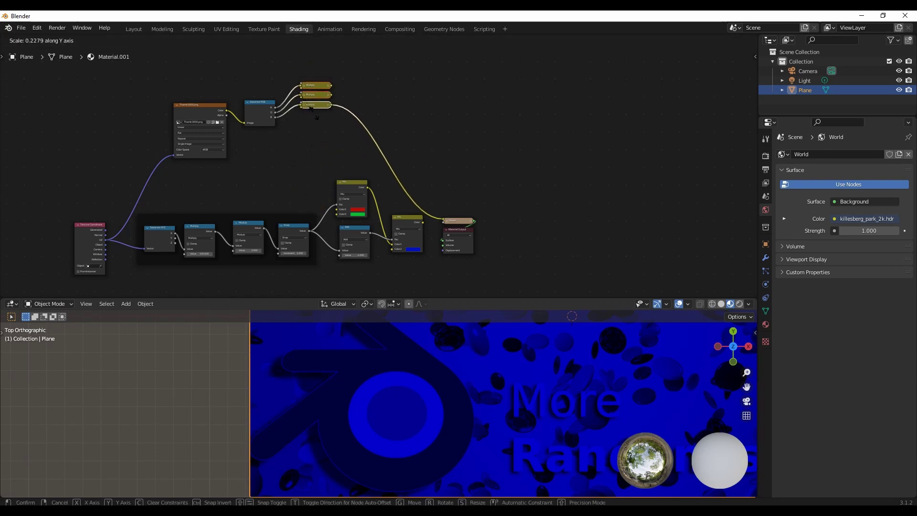
pyautogui.click(322, 115)
pyautogui.press('g')
pyautogui.click(325, 139)
# Move both Mix nodes, the Add node, the Viewer and the Material Output together along X, farther from the Snap node.
pyautogui.moveTo(339, 160); pyautogui.dragTo(483, 273)
pyautogui.press('g')
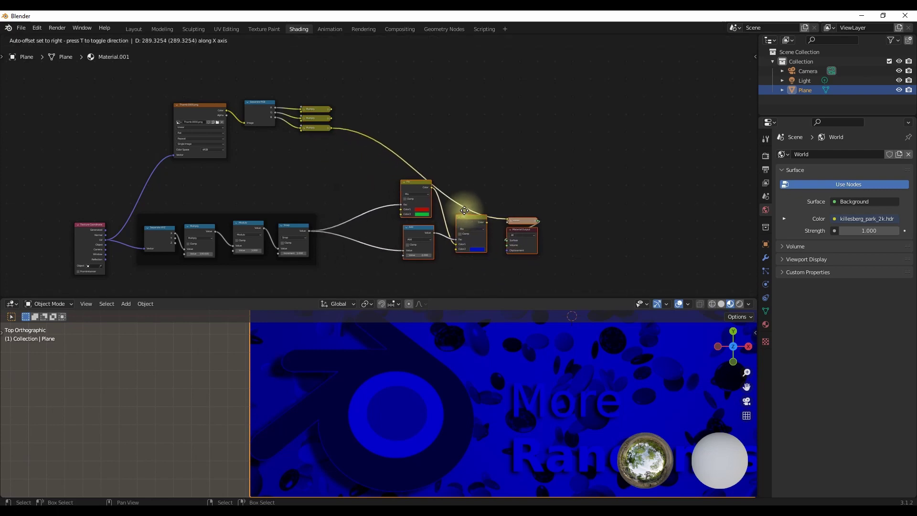
pyautogui.click(463, 214)
# Connect the red and green Multiply outputs to the first Mix node's Color1 and Color2, and the blue one to the second Mix's Color2.
pyautogui.scroll(2, 340, 142)
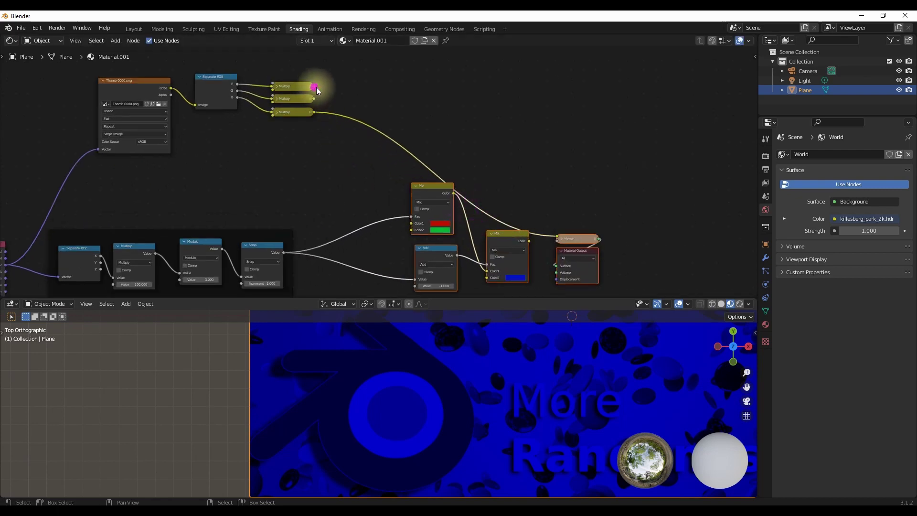
pyautogui.moveTo(314, 86); pyautogui.dragTo(412, 223)
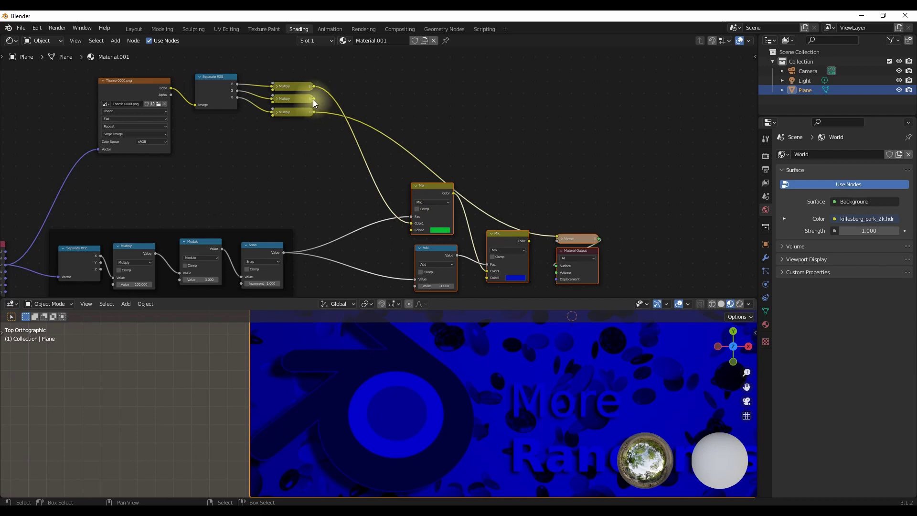
pyautogui.moveTo(313, 99); pyautogui.dragTo(413, 231)
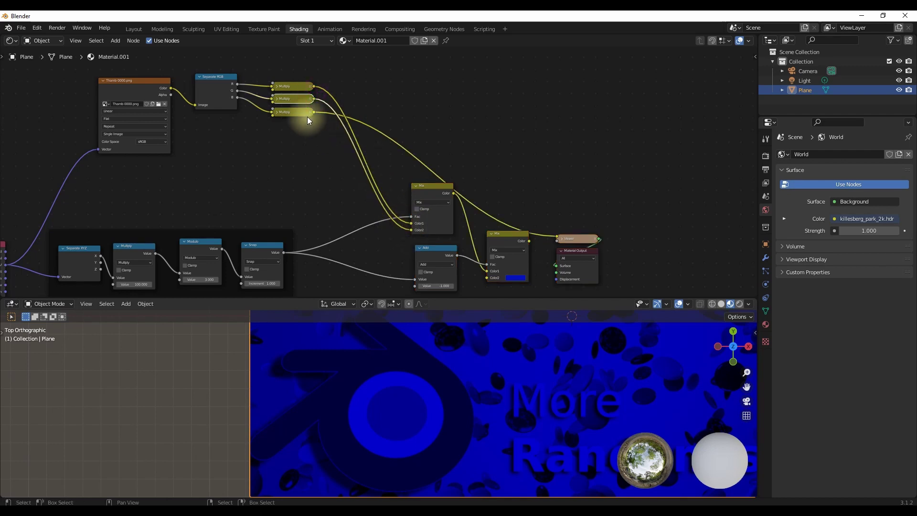
pyautogui.moveTo(314, 112); pyautogui.dragTo(489, 278)
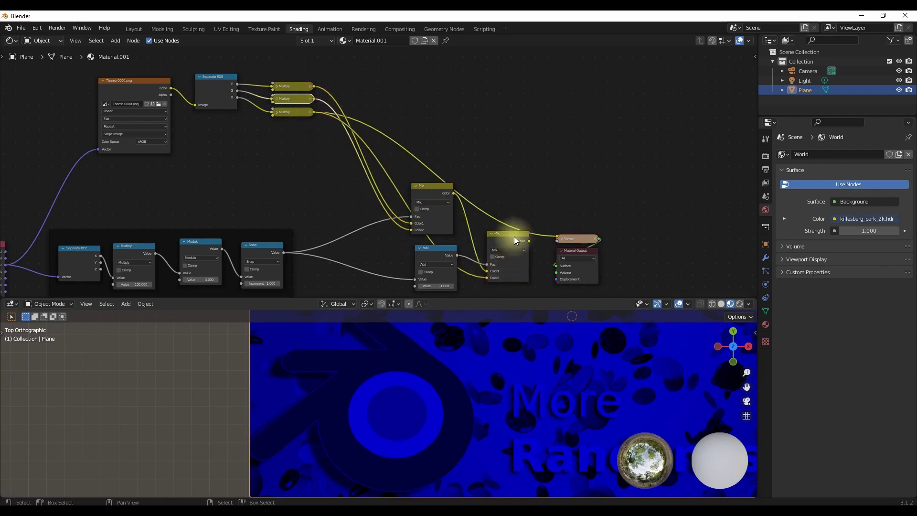
# Preview the second Mix node's output on the plane.
pyautogui.click(514, 237)
pyautogui.scroll(-6, 437, 382)
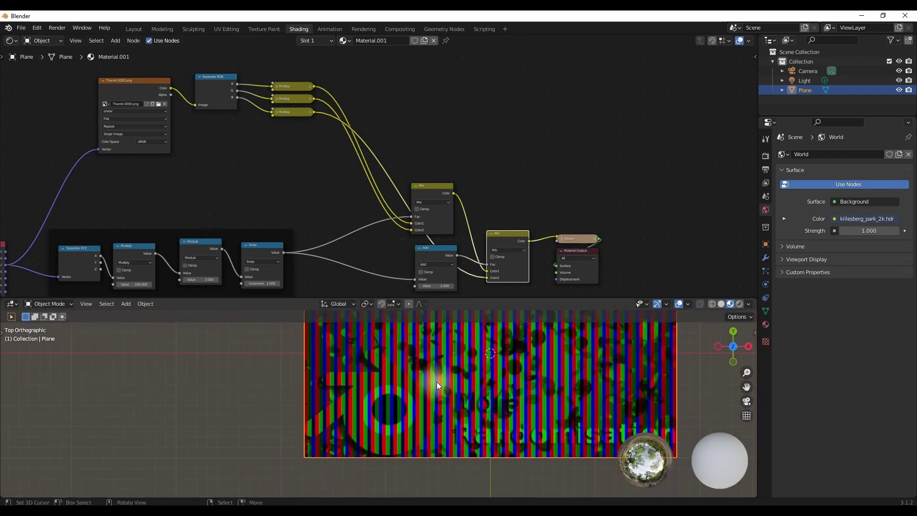
# Move the Texture Coordinate node farther from the framed stripe nodes and add a Value node beneath it.
pyautogui.moveTo(194, 246); pyautogui.dragTo(433, 169, button='middle')
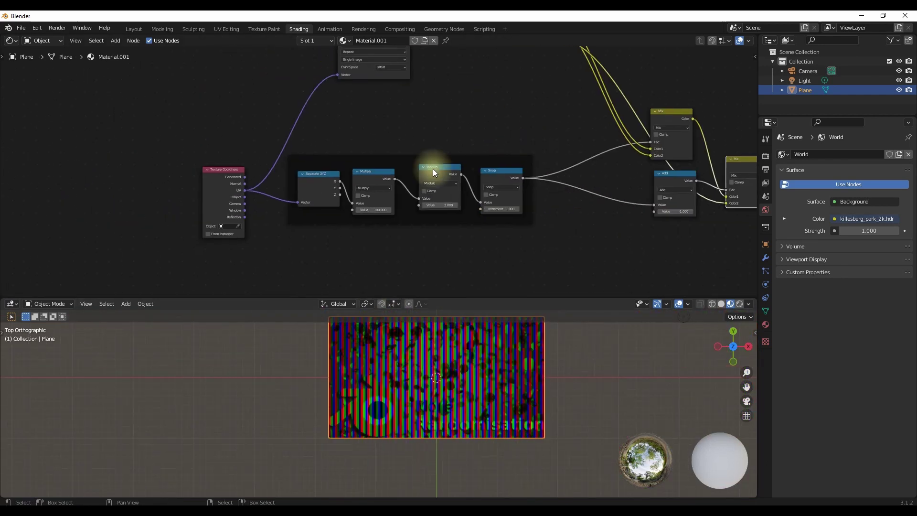
pyautogui.scroll(4, 365, 177)
pyautogui.moveTo(283, 187); pyautogui.dragTo(431, 134, button='middle')
pyautogui.moveTo(311, 143); pyautogui.dragTo(226, 107)
pyautogui.moveTo(315, 165); pyautogui.dragTo(266, 167, button='middle')
pyautogui.hotkey('shift', 'a')
pyautogui.moveTo(248, 114)
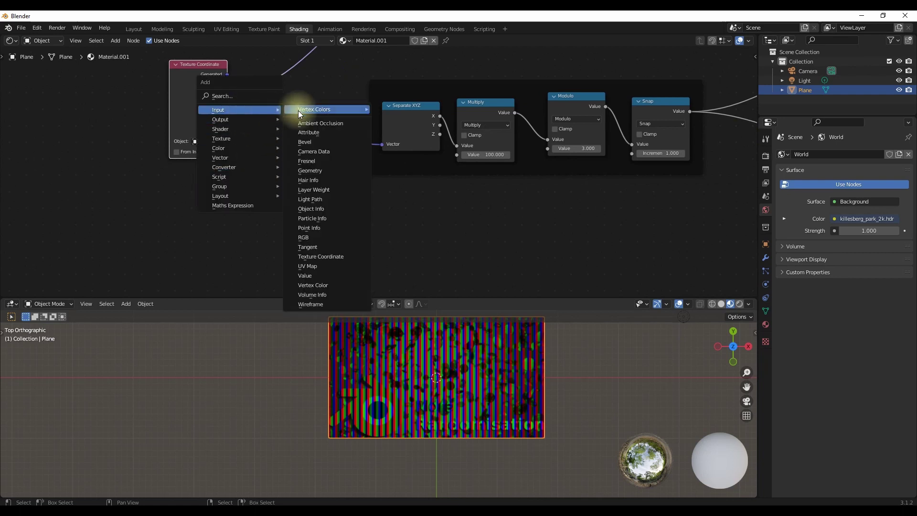
pyautogui.click(329, 274)
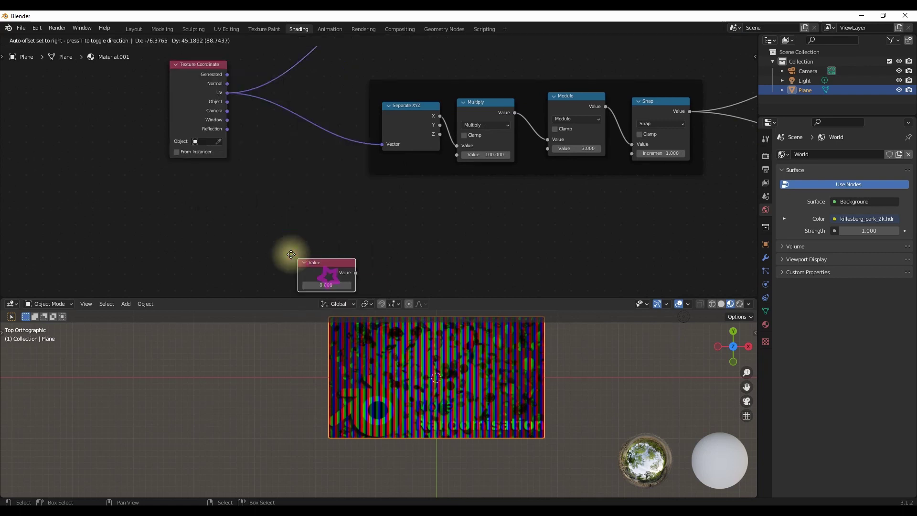
pyautogui.click(175, 167)
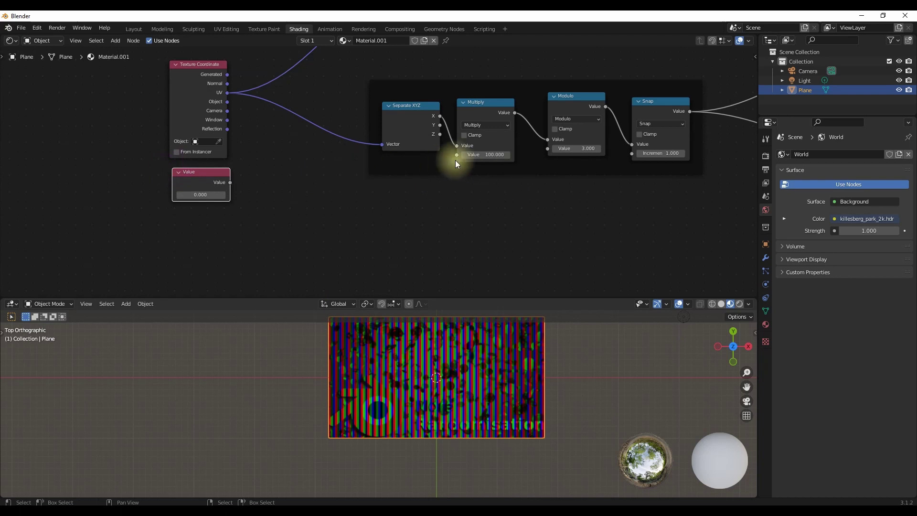
# Connect the Value node to the second input of the framed Multiply node and set it to 2000.
pyautogui.moveTo(230, 182); pyautogui.dragTo(458, 154)
pyautogui.click(212, 195)
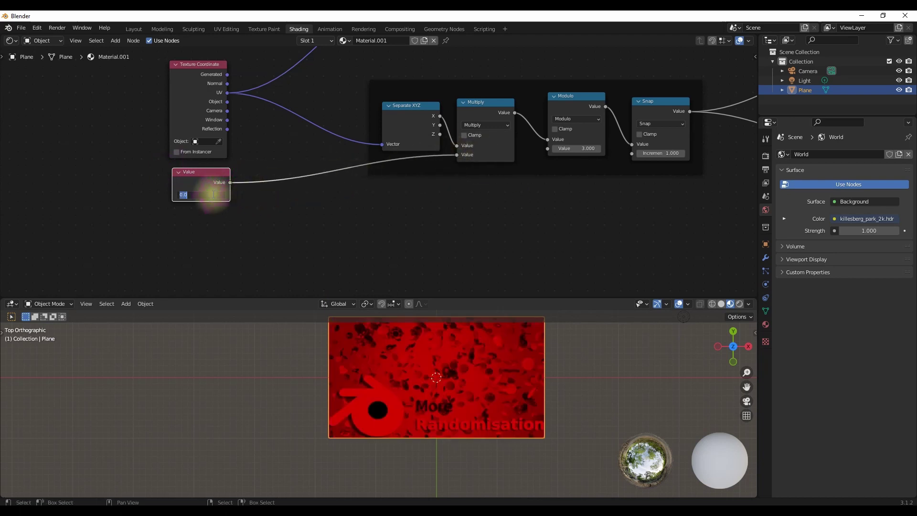
pyautogui.write('2000')
pyautogui.press('Return')
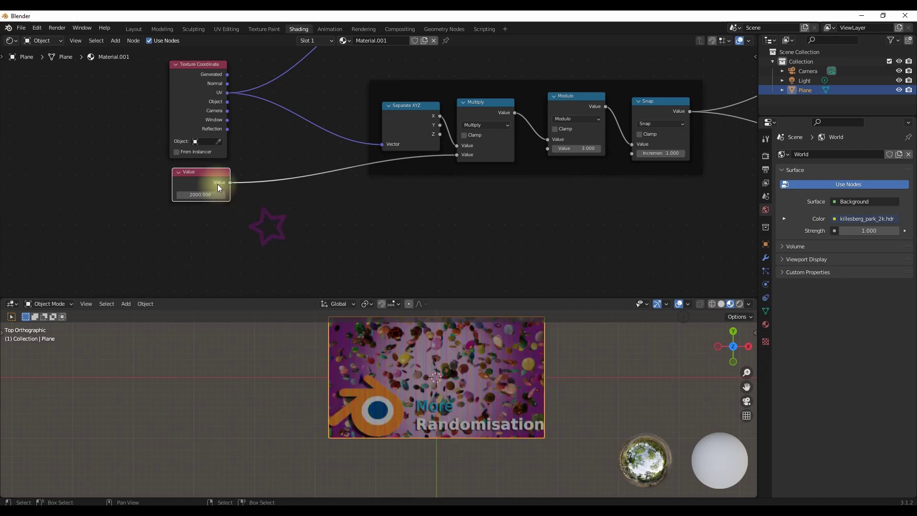
# Move the Value node slightly farther below the Texture Coordinate node and enclose it in its own frame.
pyautogui.moveTo(212, 171); pyautogui.dragTo(211, 192)
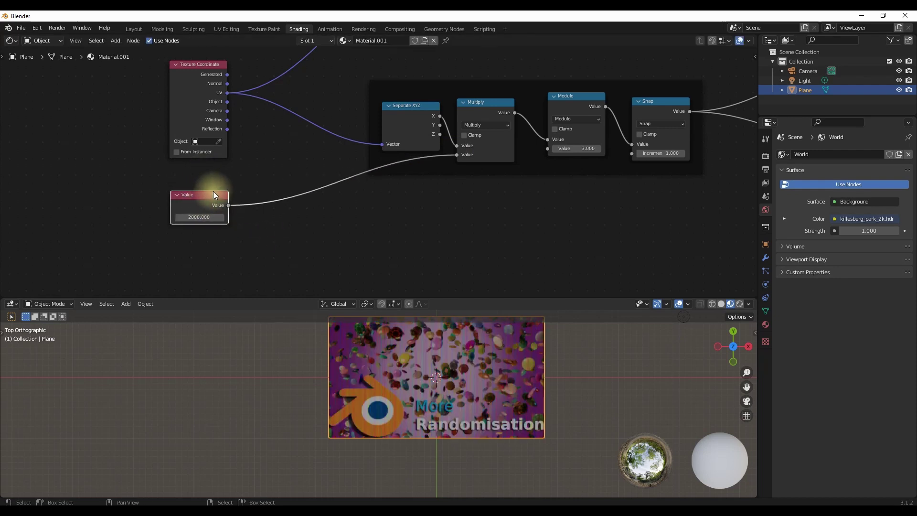
pyautogui.hotkey('ctrl', 'j')
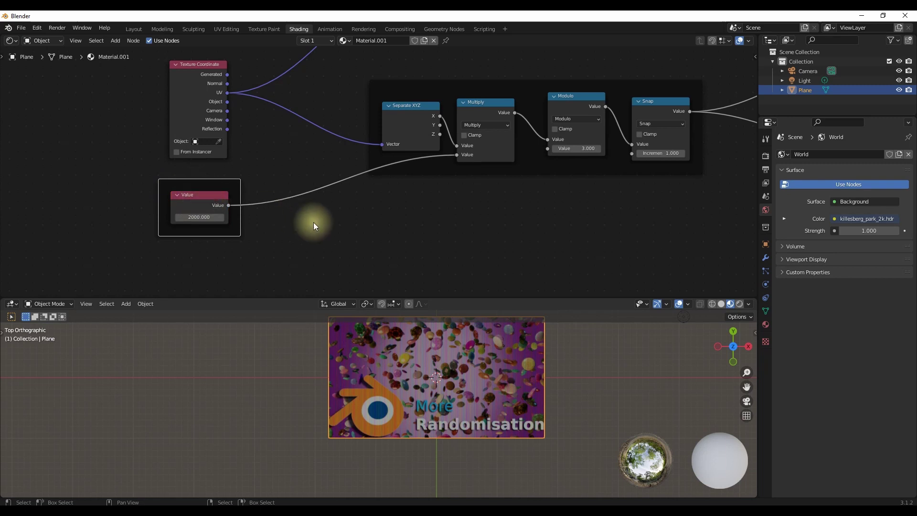
# Examine the red, green and blue stripes on the plane close up and from afar, around the logo and the lettering.
pyautogui.scroll(2, 233, 204)
pyautogui.moveTo(336, 184); pyautogui.dragTo(292, 158, button='middle')
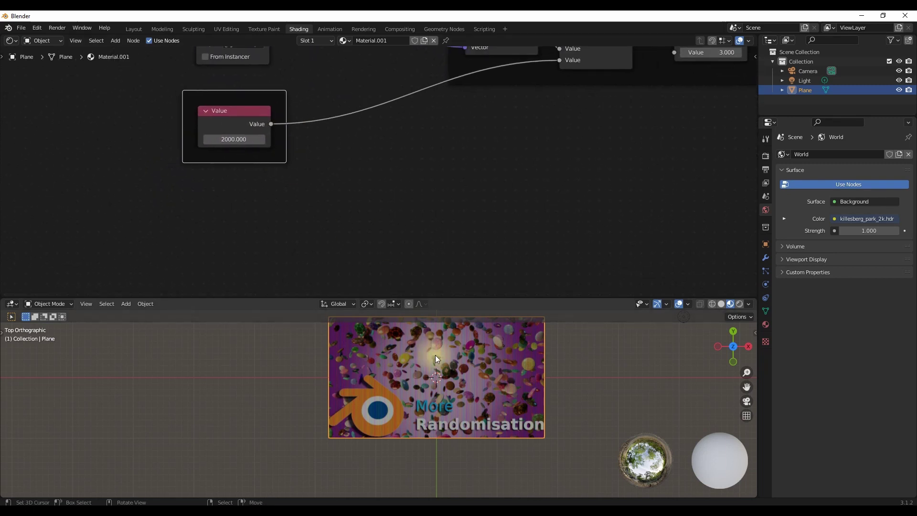
pyautogui.scroll(4, 436, 357)
pyautogui.keyDown('shift'); pyautogui.moveTo(425, 410); pyautogui.dragTo(438, 368, button='middle'); pyautogui.keyUp('shift')
pyautogui.scroll(4, 353, 412)
pyautogui.scroll(5, 371, 391)
pyautogui.scroll(-7, 371, 392)
pyautogui.scroll(3, 430, 368)
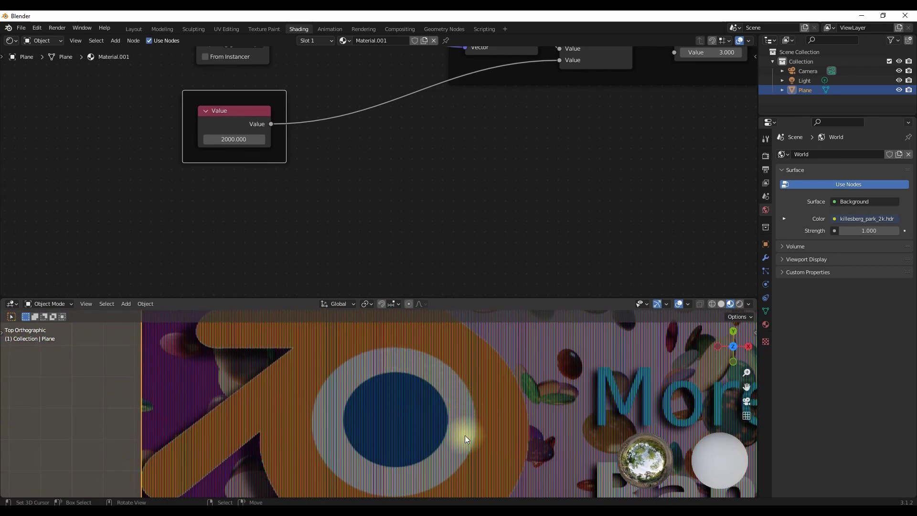
pyautogui.scroll(8, 395, 355)
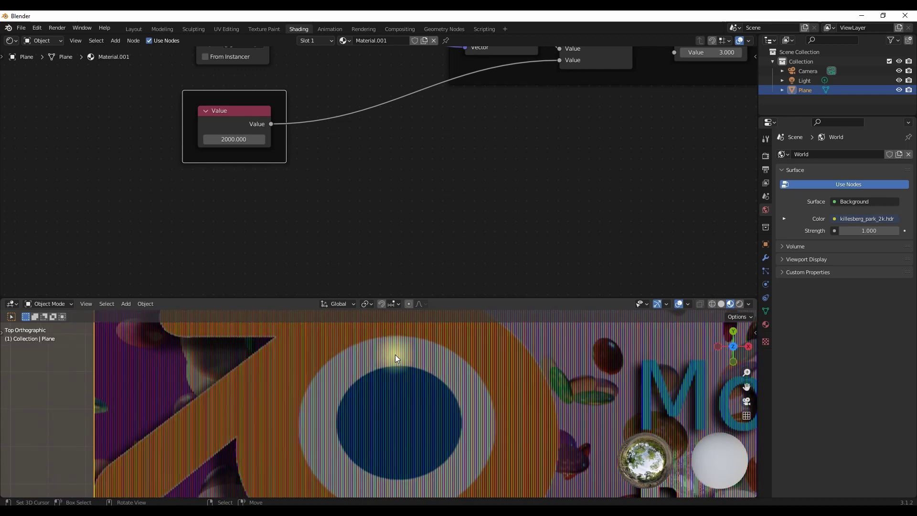
pyautogui.scroll(-5, 407, 386)
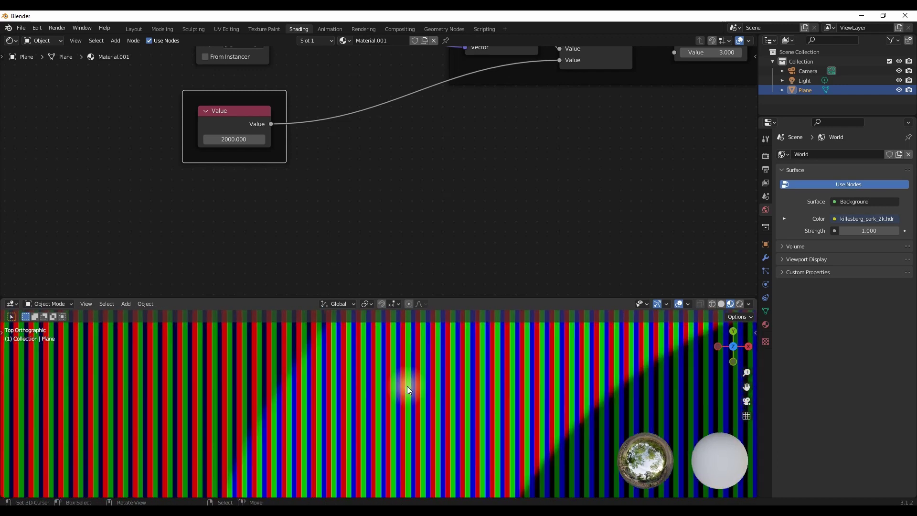
pyautogui.scroll(2, 416, 376)
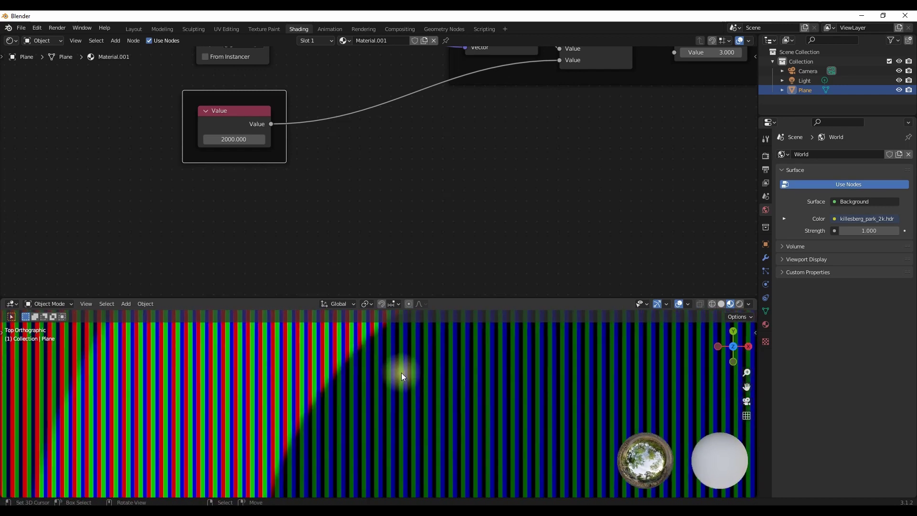
pyautogui.scroll(-3, 420, 402)
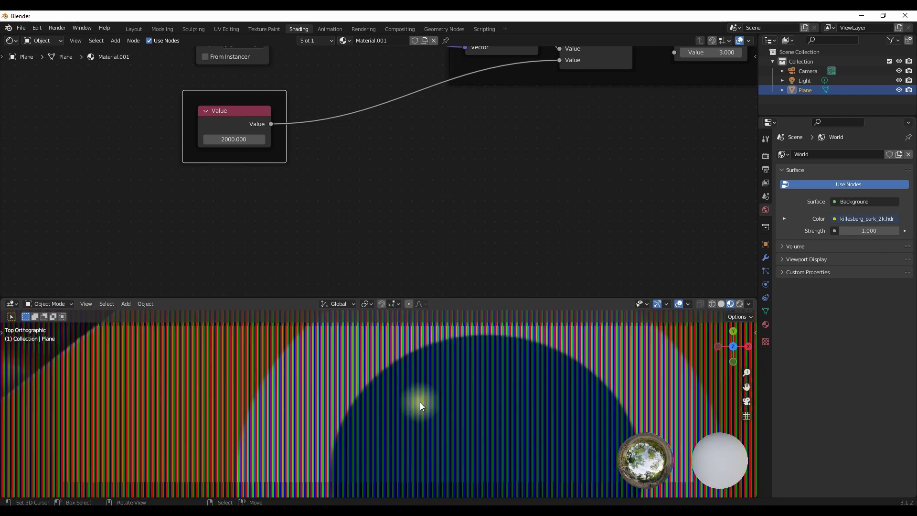
pyautogui.scroll(4, 460, 395)
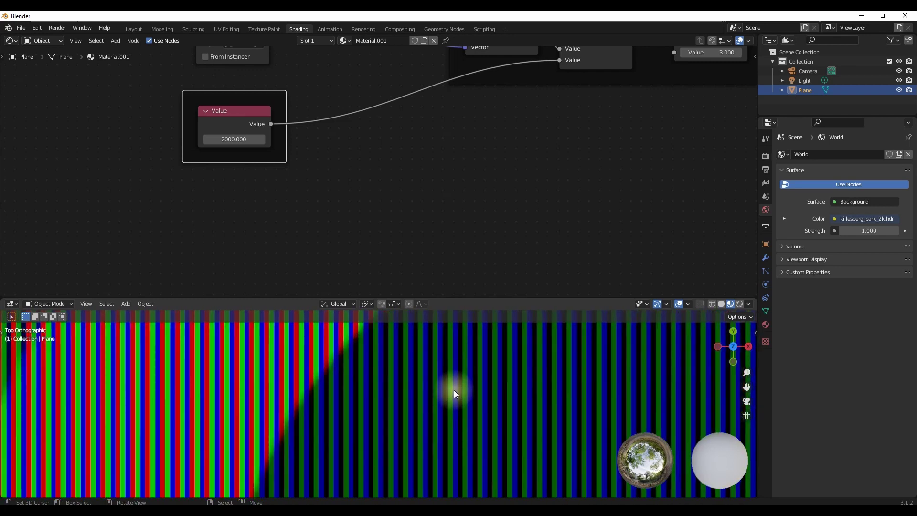
pyautogui.scroll(-4, 455, 392)
pyautogui.keyDown('shift'); pyautogui.moveTo(288, 381); pyautogui.dragTo(29, 468, button='middle'); pyautogui.keyUp('shift')
pyautogui.keyDown('shift'); pyautogui.moveTo(429, 448); pyautogui.dragTo(374, 383, button='middle'); pyautogui.keyUp('shift')
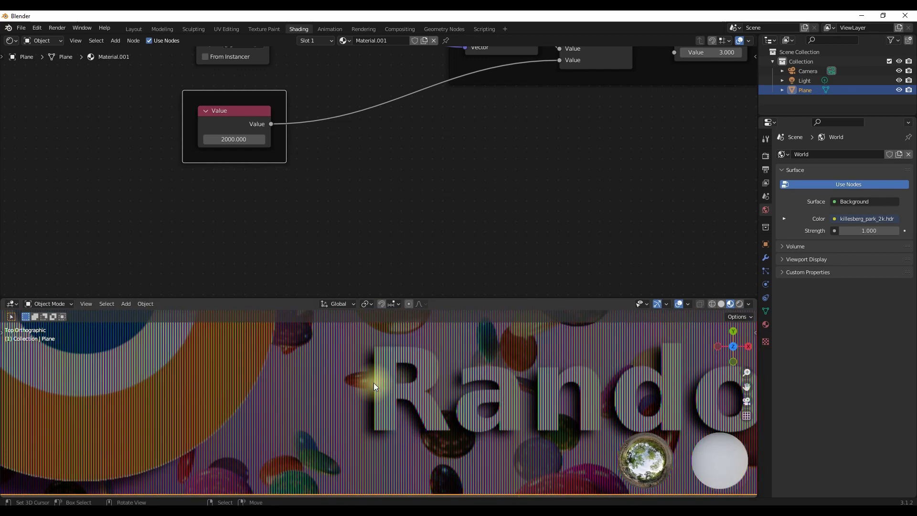
pyautogui.scroll(6, 375, 380)
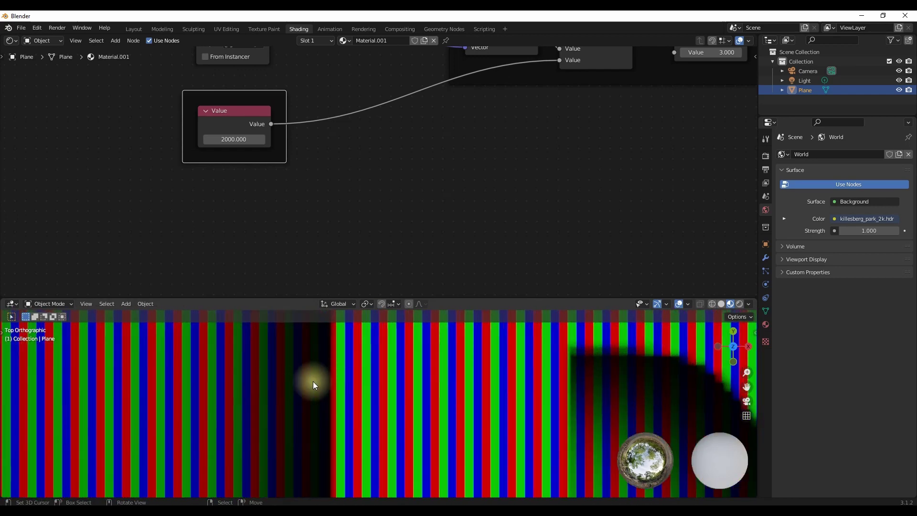
pyautogui.scroll(-10, 311, 391)
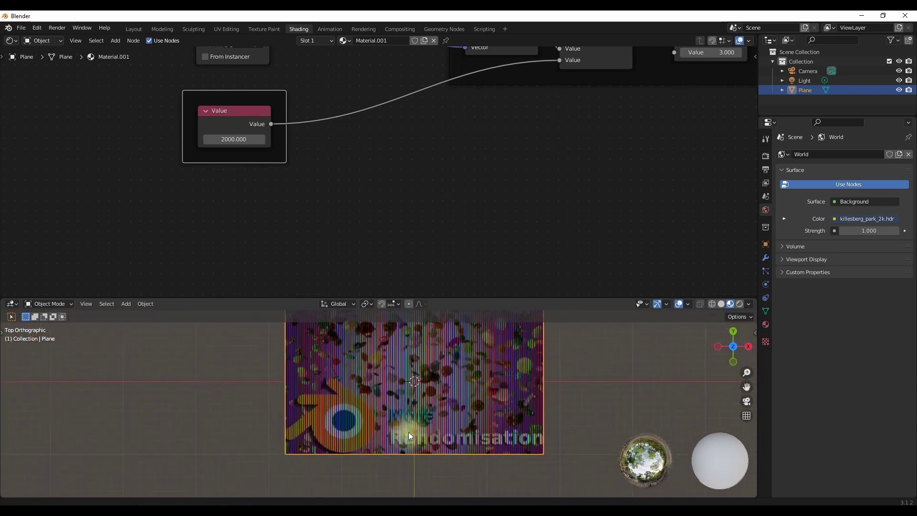
pyautogui.scroll(-4, 359, 135)
pyautogui.moveTo(439, 112); pyautogui.dragTo(258, 194, button='middle')
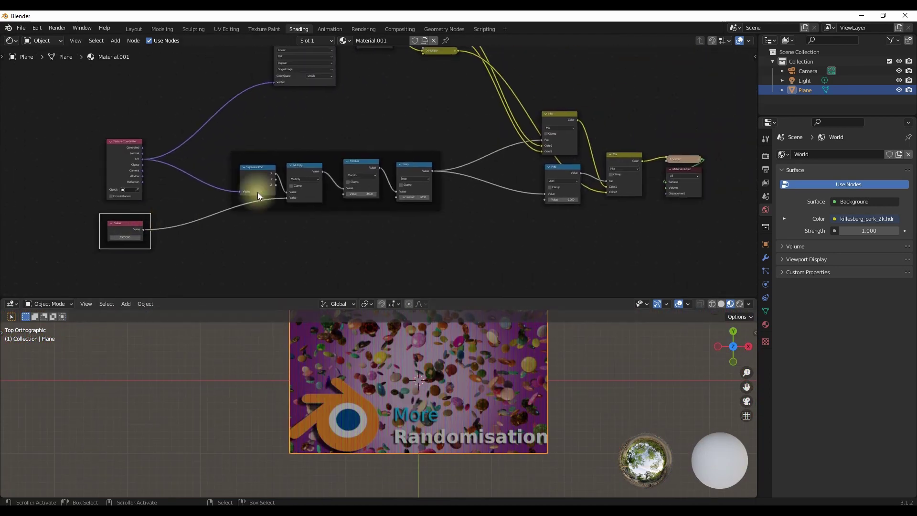
pyautogui.scroll(-2, 301, 201)
pyautogui.moveTo(323, 209); pyautogui.dragTo(354, 177, button='middle')
pyautogui.scroll(3, 354, 179)
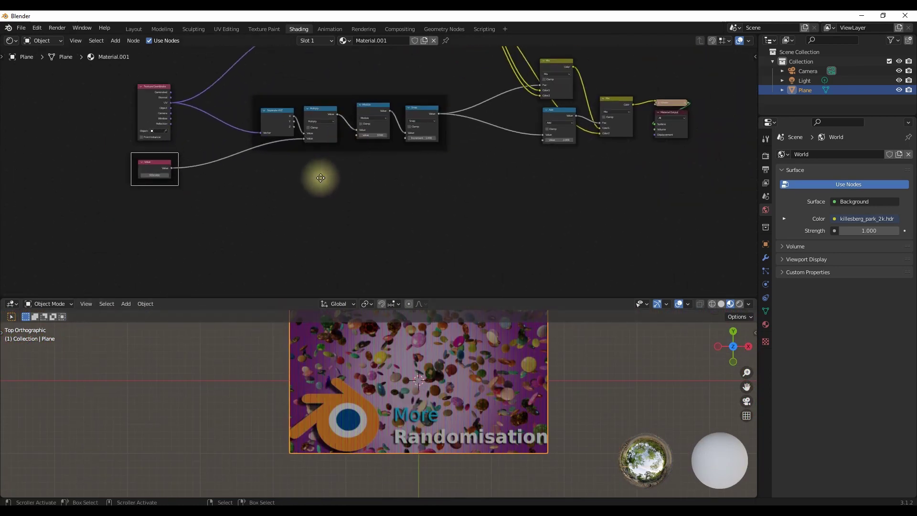
pyautogui.scroll(10, 449, 398)
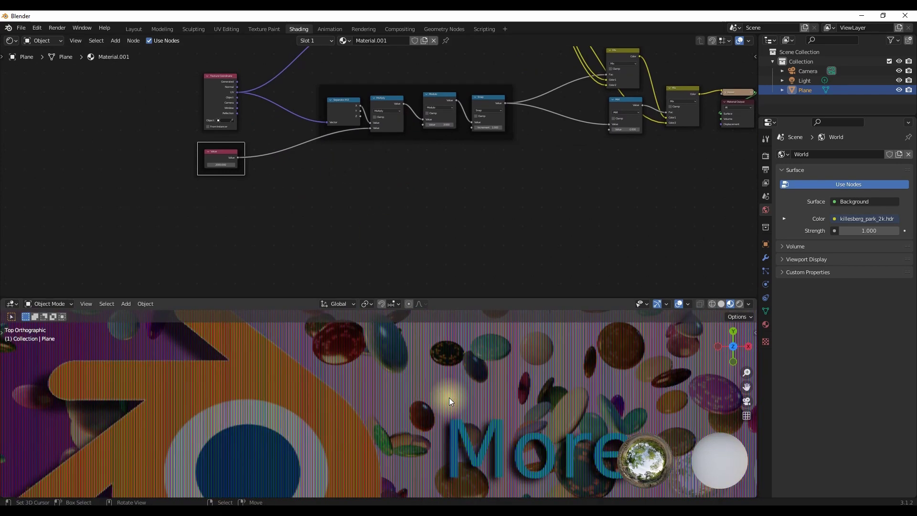
pyautogui.scroll(-8, 366, 391)
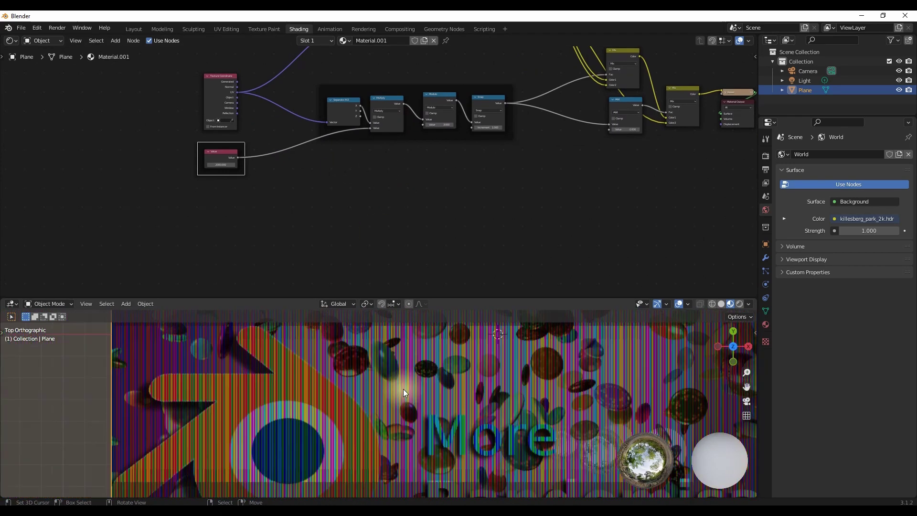
# Add a Vector Math node below the stripe frame and connect the Texture Coordinate node's UV output to its first Vector input.
pyautogui.moveTo(356, 189); pyautogui.dragTo(405, 174, button='middle')
pyautogui.hotkey('shift', 'a')
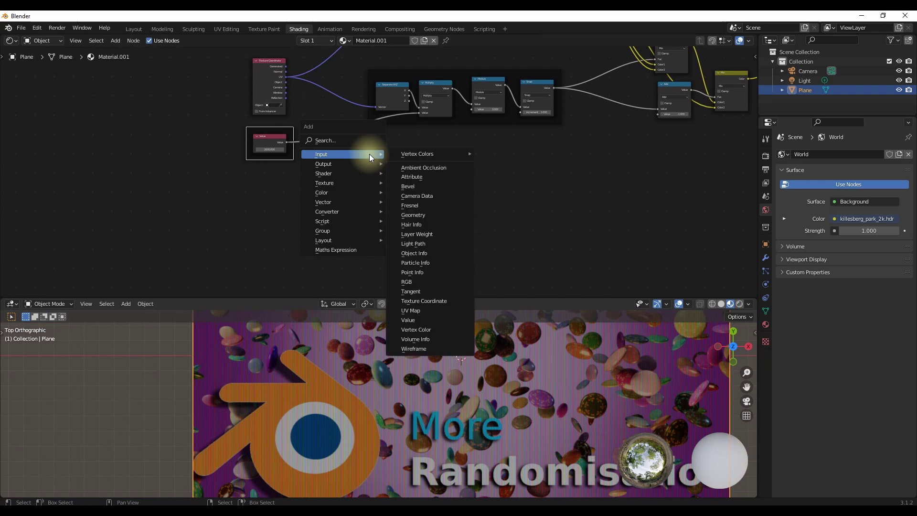
pyautogui.moveTo(348, 211)
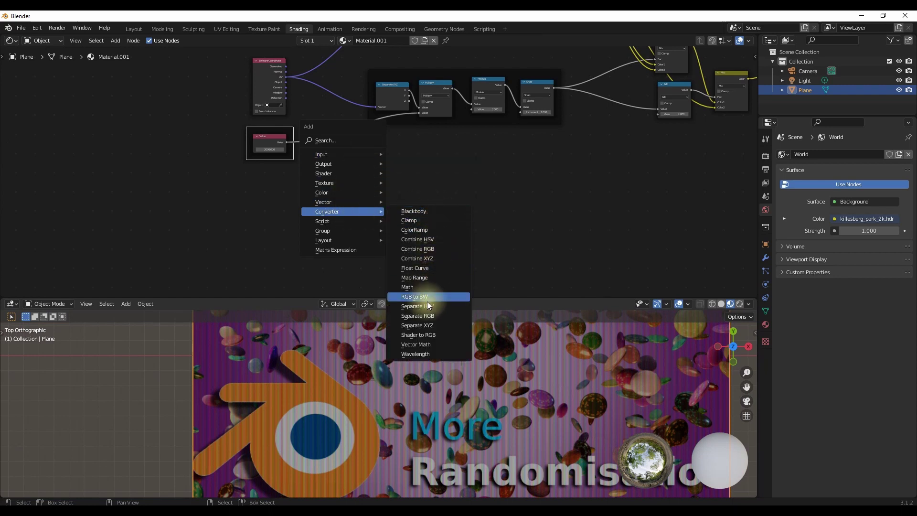
pyautogui.click(428, 345)
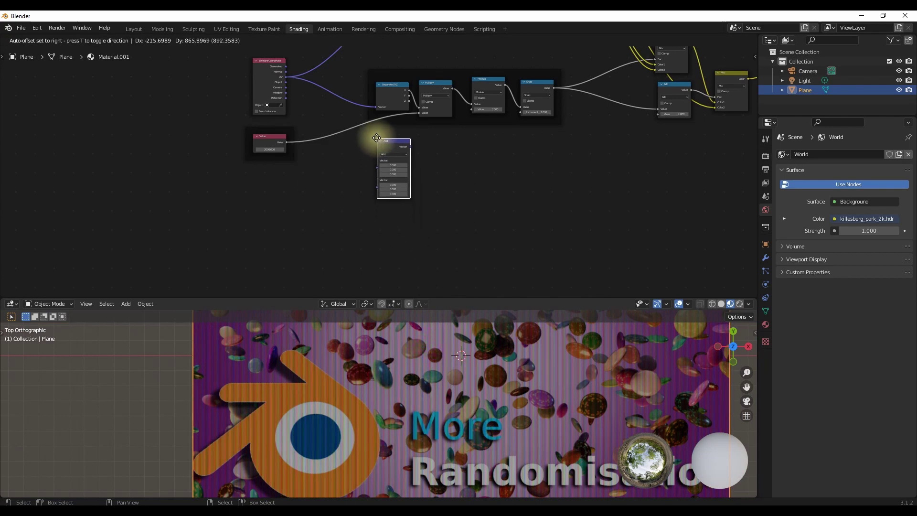
pyautogui.click(376, 136)
pyautogui.moveTo(287, 76); pyautogui.dragTo(377, 164)
# Change the Vector Math operation to Scale and connect the Value node to its Scale input.
pyautogui.scroll(2, 376, 164)
pyautogui.click(392, 143)
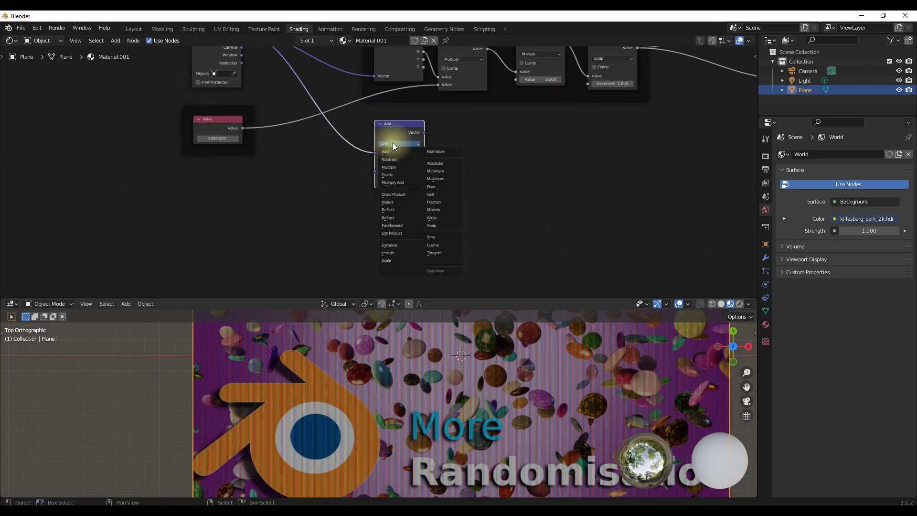
pyautogui.click(405, 260)
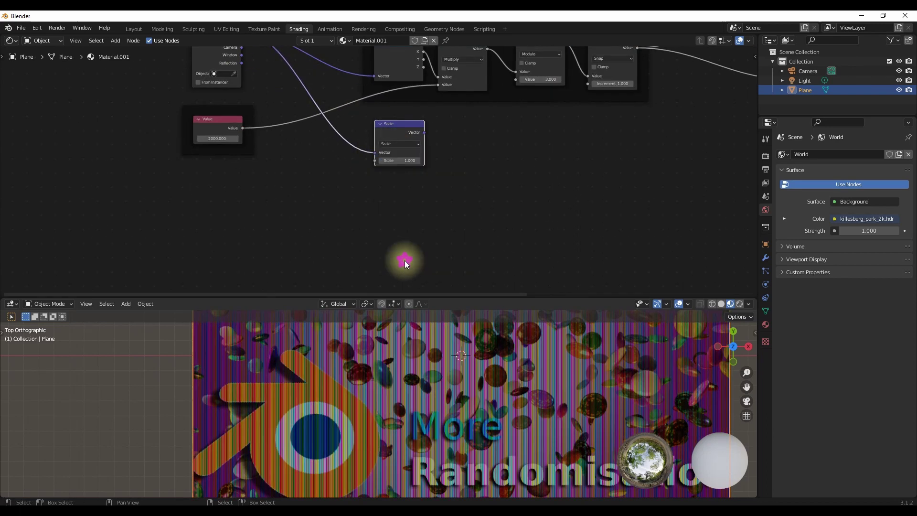
pyautogui.moveTo(243, 128); pyautogui.dragTo(377, 165)
pyautogui.moveTo(242, 128); pyautogui.dragTo(376, 161)
# Set the Value node to 100 and preview the Scale node's output on the whole plane.
pyautogui.click(215, 139)
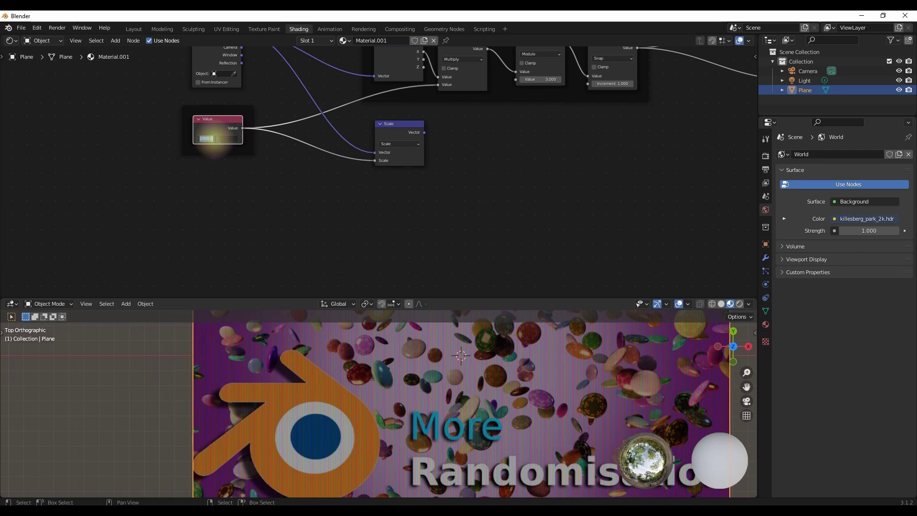
pyautogui.click(338, 214)
pyautogui.moveTo(353, 208); pyautogui.dragTo(227, 221, button='middle')
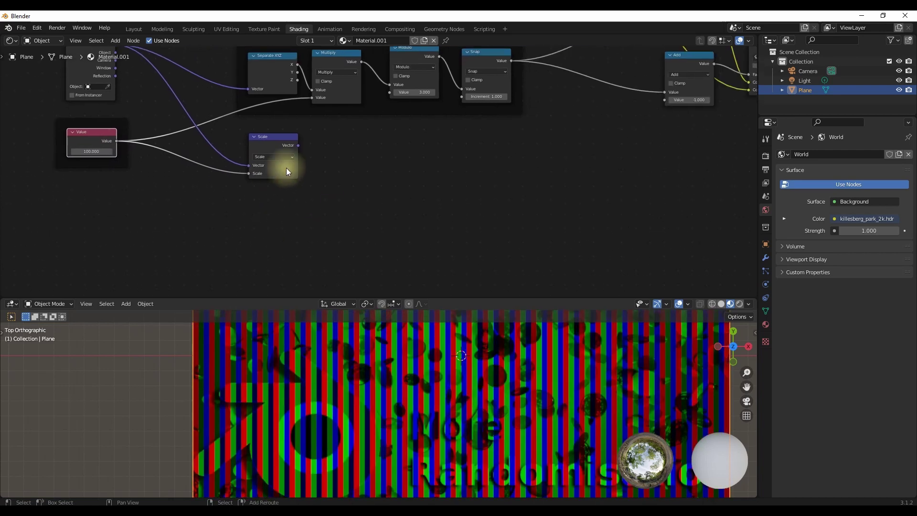
pyautogui.keyDown('ctrl'); pyautogui.keyDown('shift'); pyautogui.click(283, 147); pyautogui.keyUp('shift'); pyautogui.keyUp('ctrl')
pyautogui.scroll(-4, 303, 379)
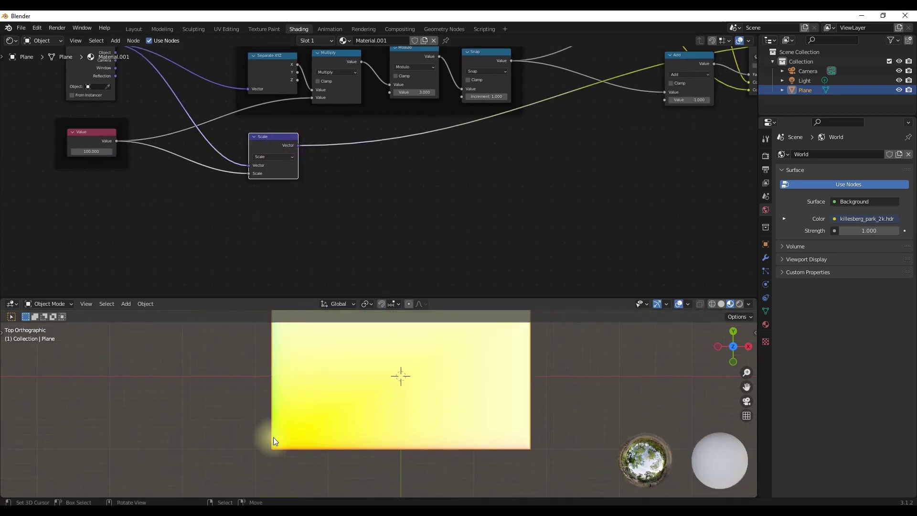
pyautogui.keyDown('shift'); pyautogui.moveTo(530, 449); pyautogui.dragTo(536, 485, button='middle'); pyautogui.keyUp('shift')
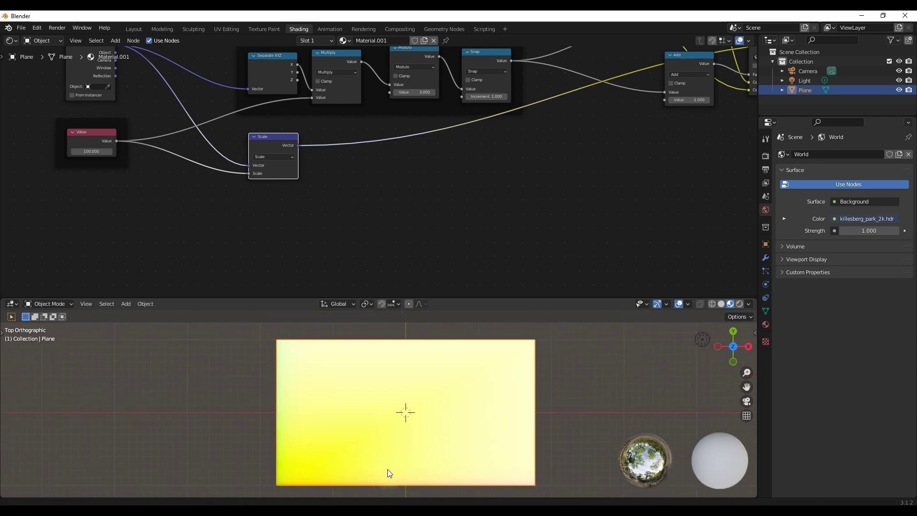
# Duplicate the Scale node, insert the copy on its output link and change the copy's operation to Modulo.
pyautogui.scroll(2, 288, 225)
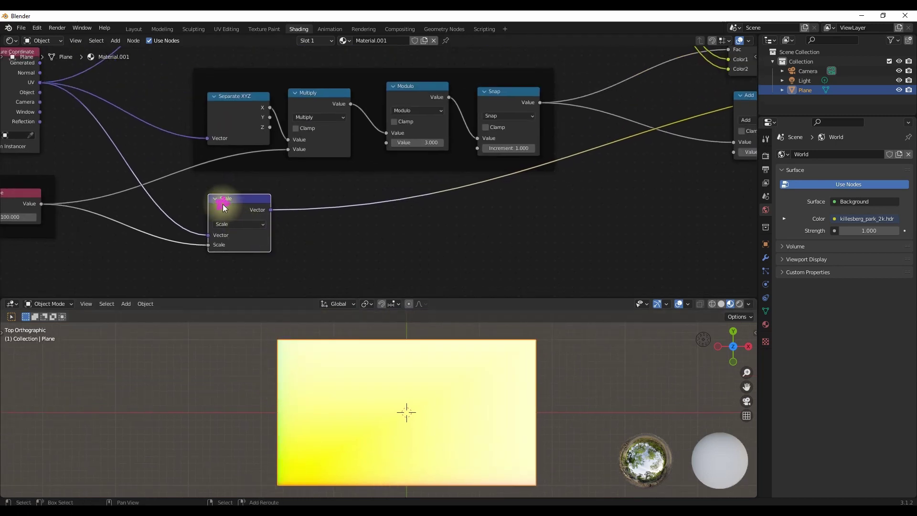
pyautogui.hotkey('shift', 'd')
pyautogui.click(320, 195)
pyautogui.click(337, 215)
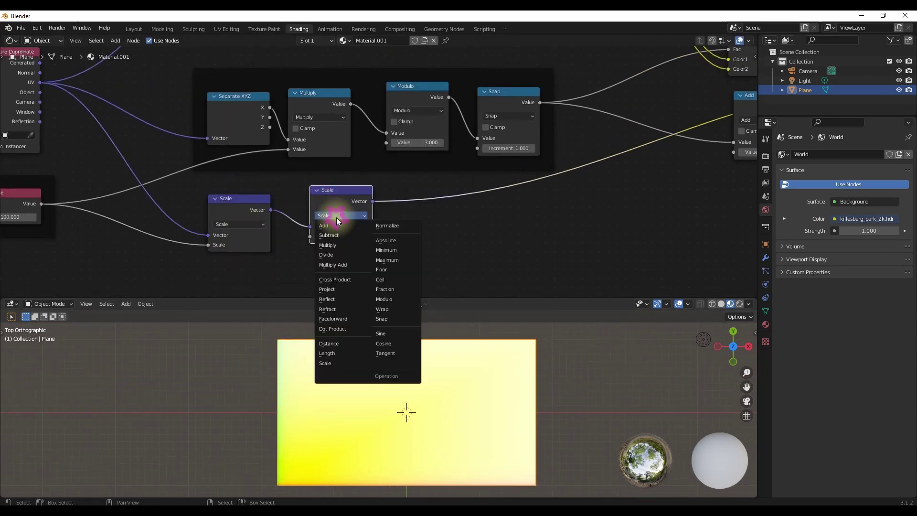
pyautogui.click(400, 300)
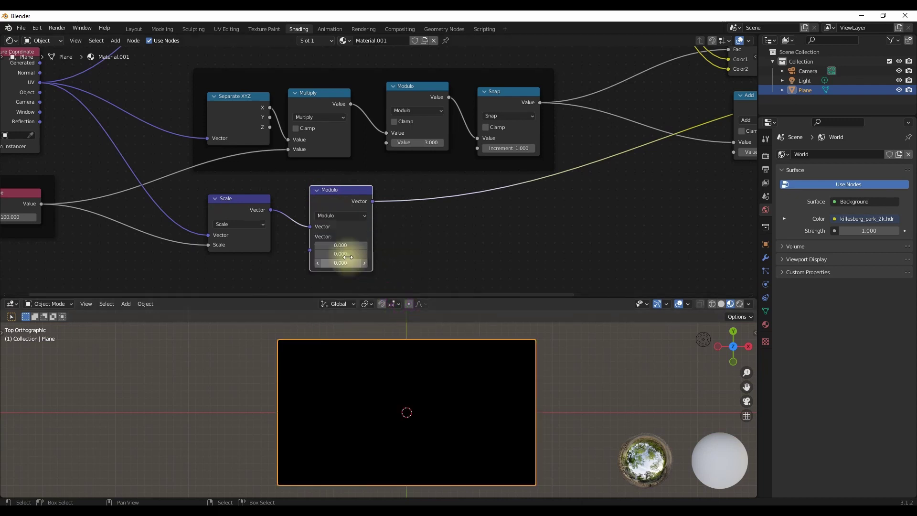
# Set the X and Y components of the vector Modulo node's second input to 1.
pyautogui.scroll(3, 375, 182)
pyautogui.click(382, 195)
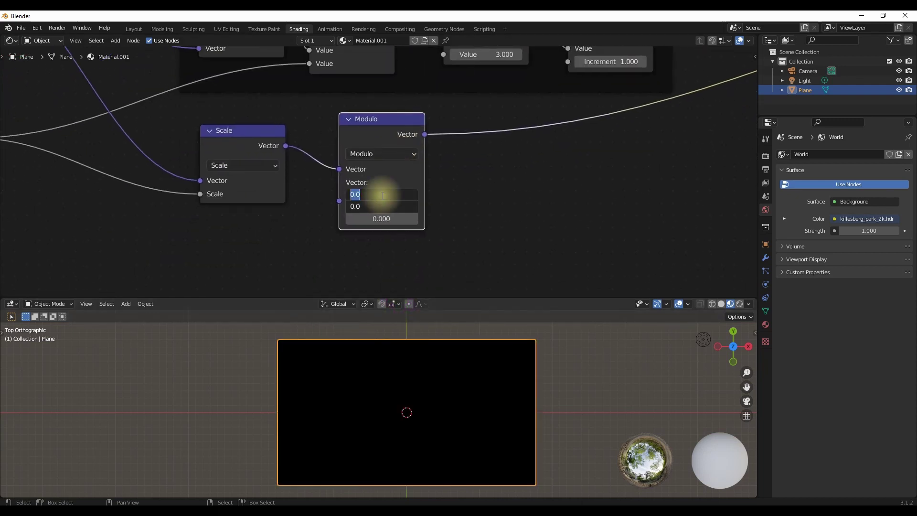
pyautogui.write('1')
pyautogui.press('Return')
pyautogui.scroll(4, 365, 351)
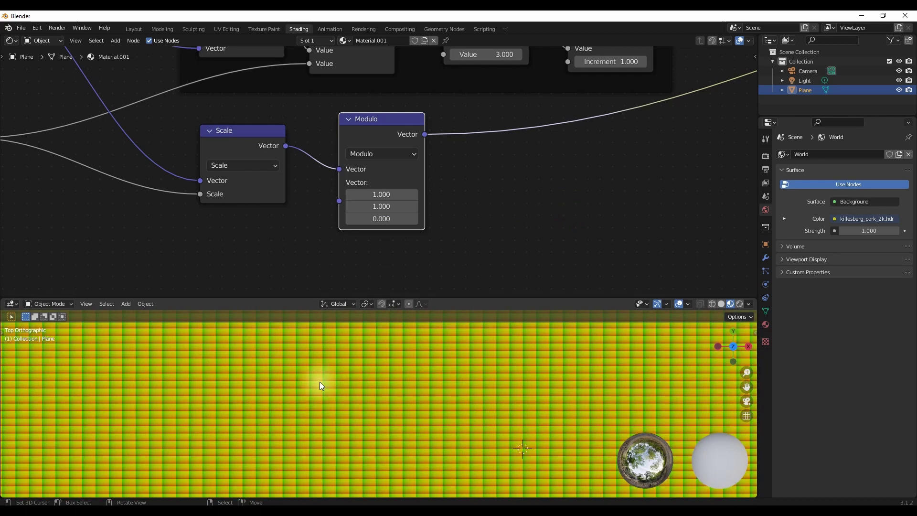
pyautogui.scroll(4, 445, 389)
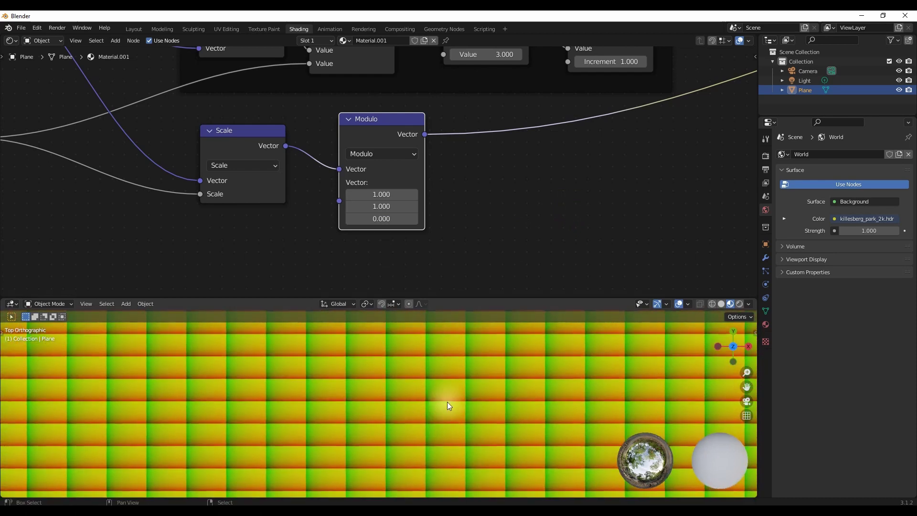
pyautogui.scroll(2, 447, 365)
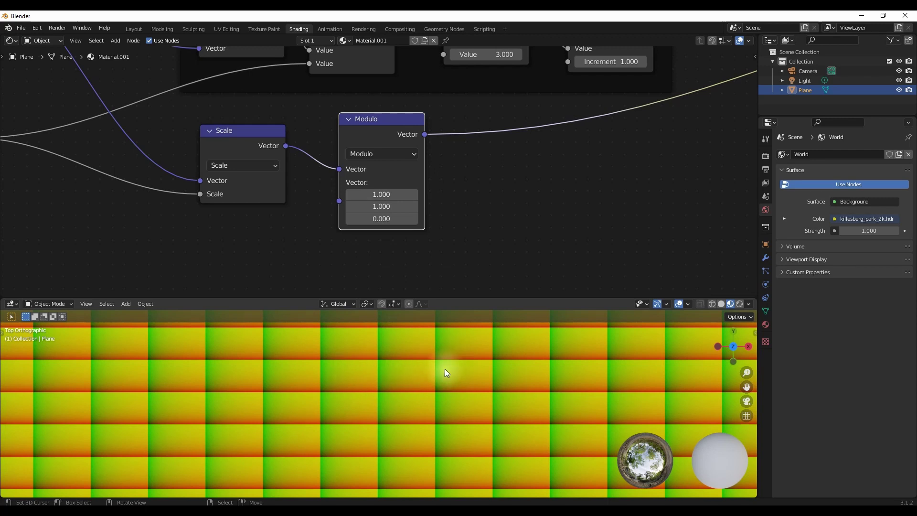
pyautogui.keyDown('shift'); pyautogui.moveTo(436, 368); pyautogui.dragTo(441, 406, button='middle'); pyautogui.keyUp('shift')
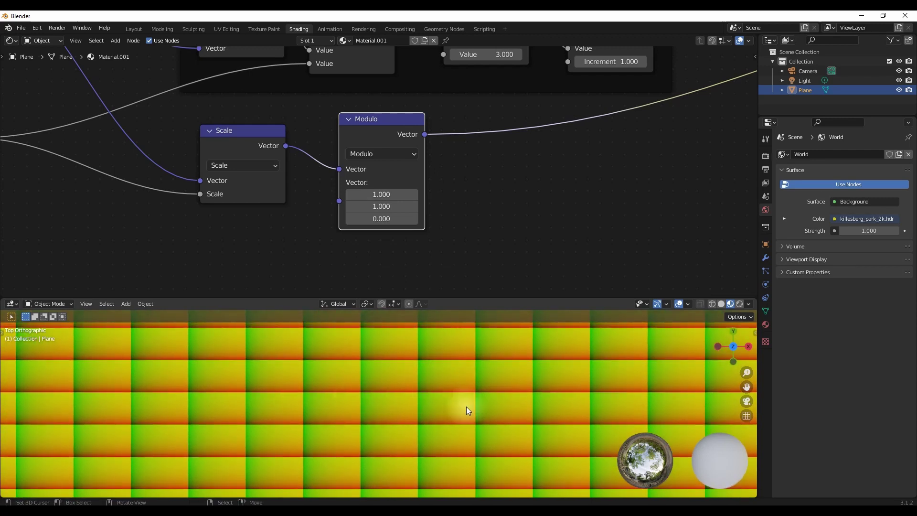
# Set the Y component of the vector Modulo node's second input to 3 and check the stripes on the plane.
pyautogui.scroll(-1, 436, 239)
pyautogui.click(409, 200)
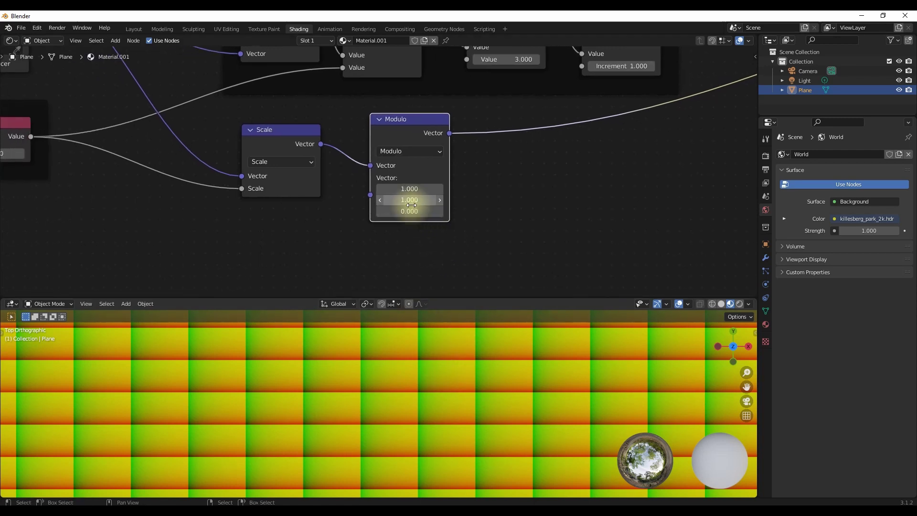
pyautogui.press('Return')
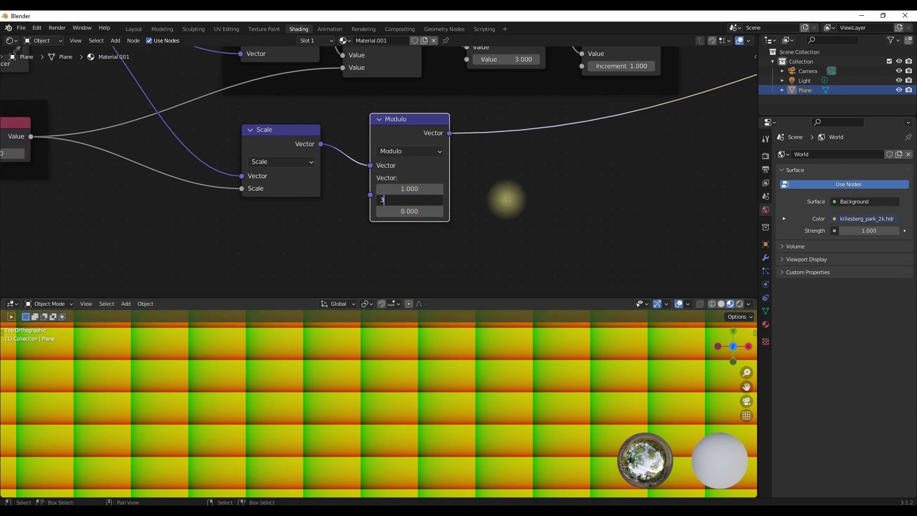
pyautogui.scroll(3, 397, 390)
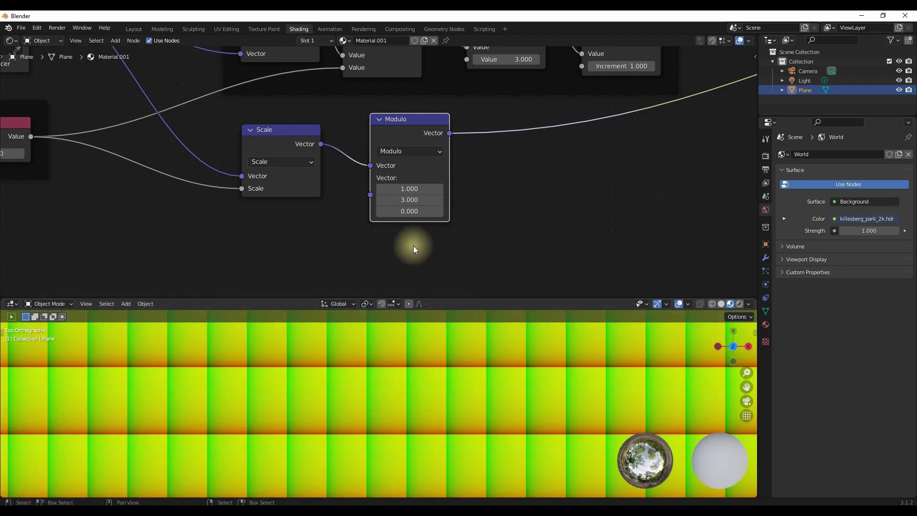
pyautogui.scroll(-1, 409, 196)
pyautogui.scroll(-5, 428, 373)
pyautogui.scroll(-5, 429, 373)
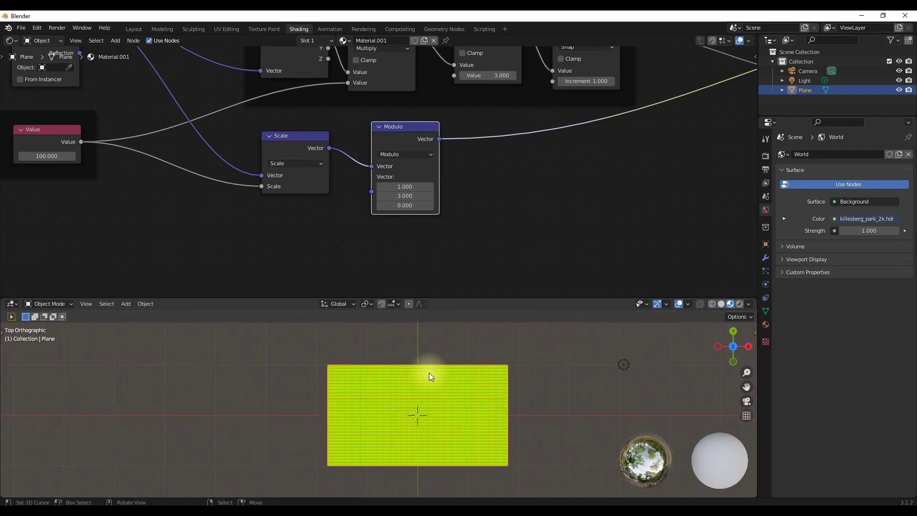
# Correct the vector Modulo node's Y component for the plane's aspect ratio by entering 3*16/9.
pyautogui.keyDown('shift'); pyautogui.moveTo(429, 373); pyautogui.dragTo(400, 357, button='middle'); pyautogui.keyUp('shift')
pyautogui.scroll(3, 436, 192)
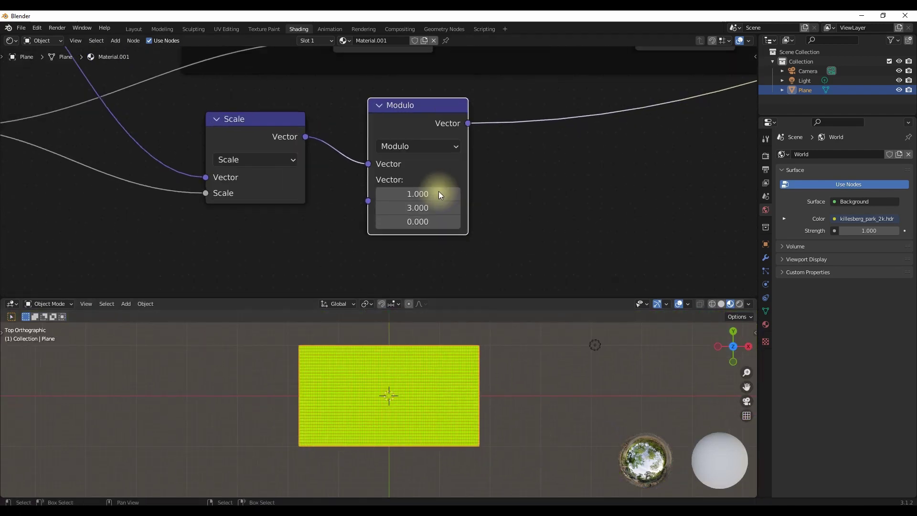
pyautogui.click(416, 221)
pyautogui.moveTo(405, 223); pyautogui.dragTo(390, 227)
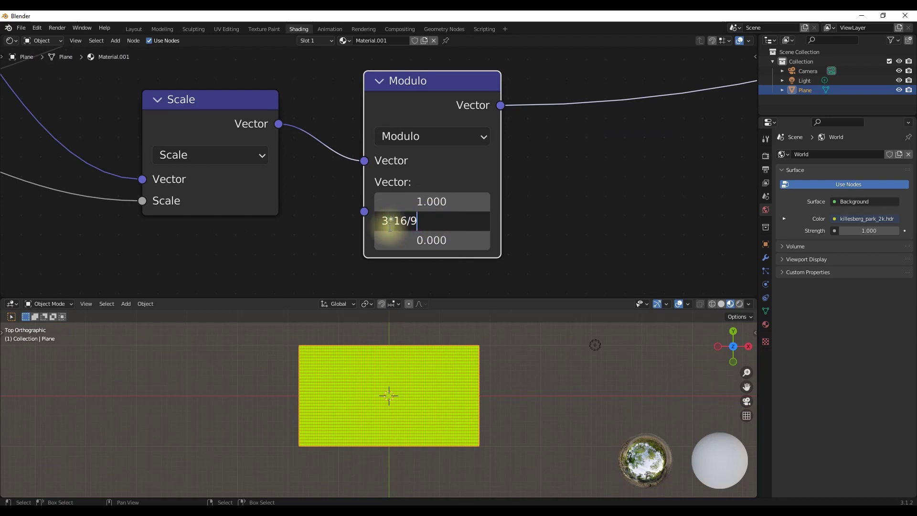
pyautogui.click(666, 183)
# Examine the repeating cells on the plane up close to judge their proportions and edges.
pyautogui.scroll(6, 403, 352)
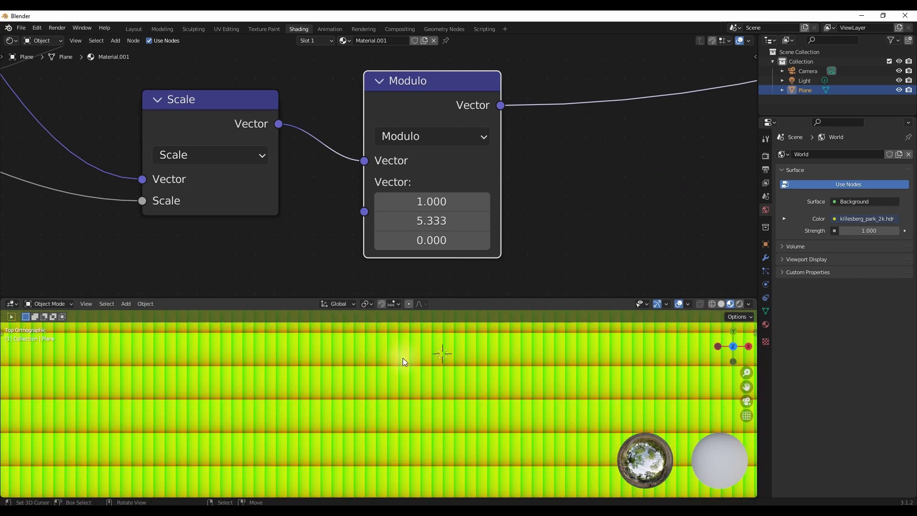
pyautogui.scroll(3, 375, 404)
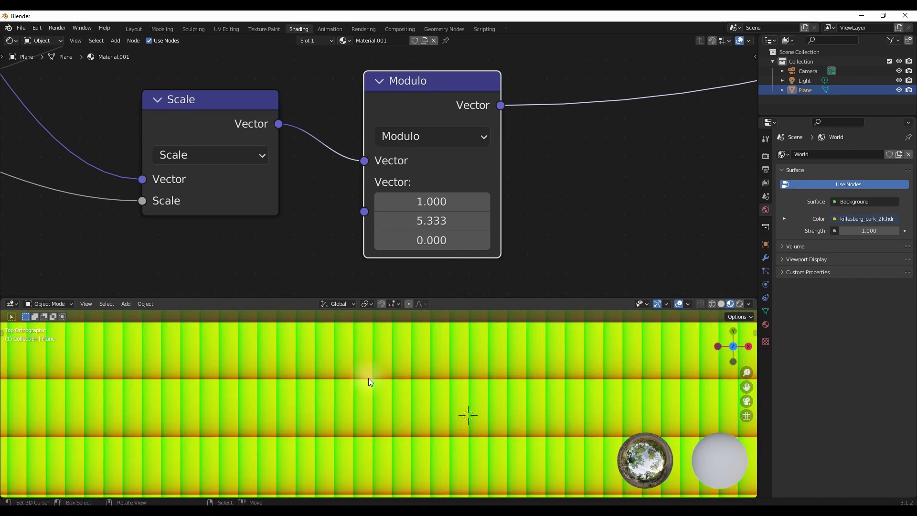
pyautogui.scroll(-3, 473, 208)
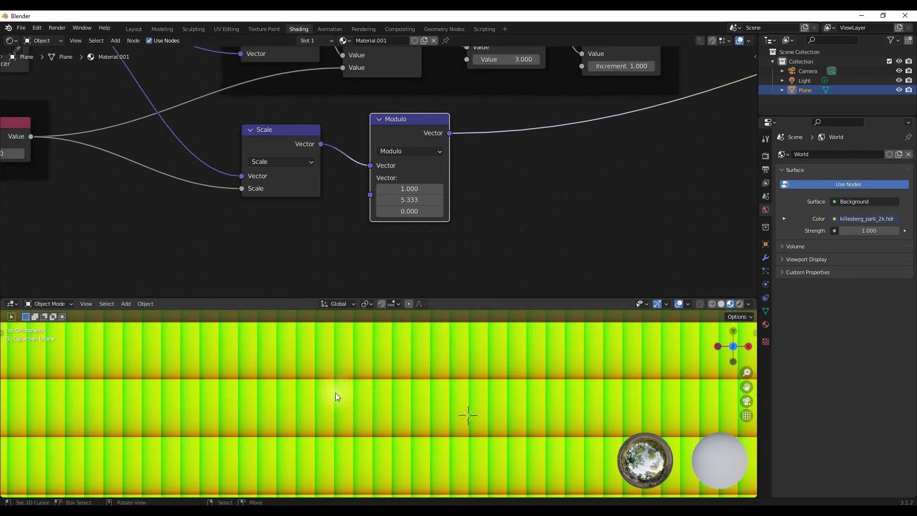
pyautogui.scroll(1, 335, 393)
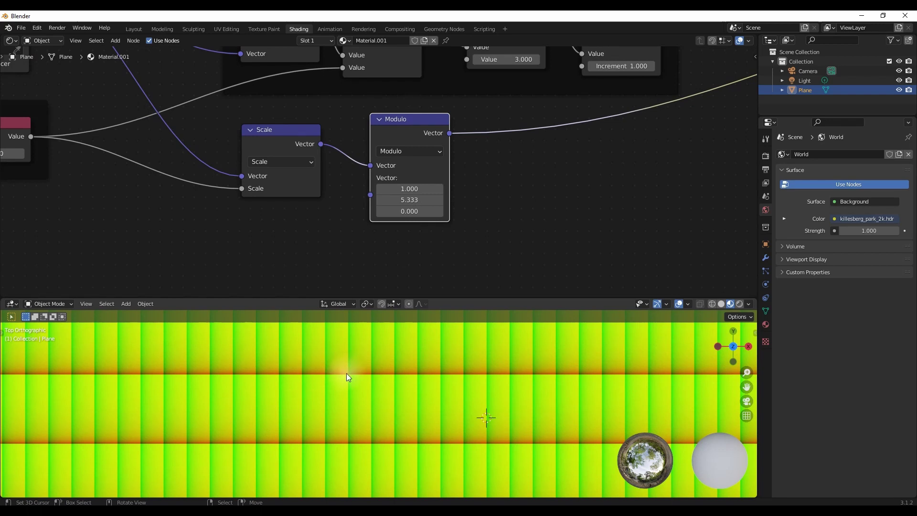
pyautogui.scroll(-2, 478, 186)
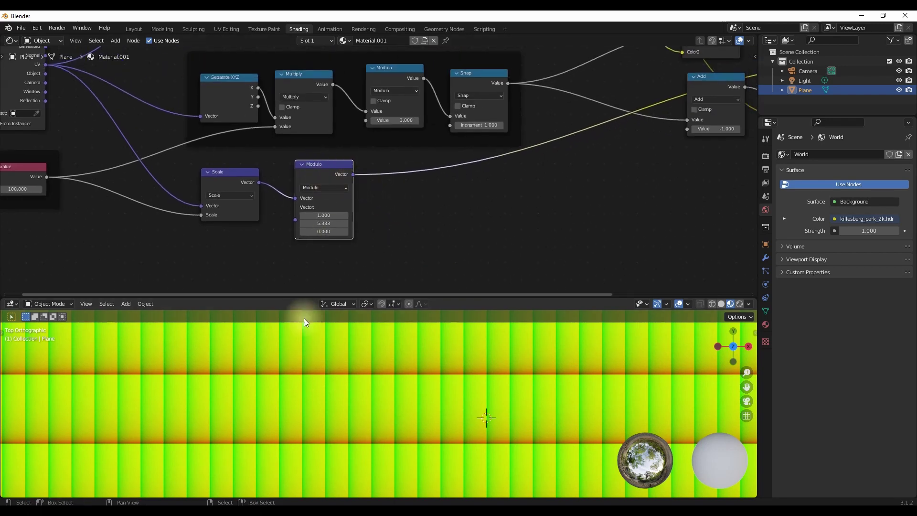
pyautogui.scroll(6, 290, 363)
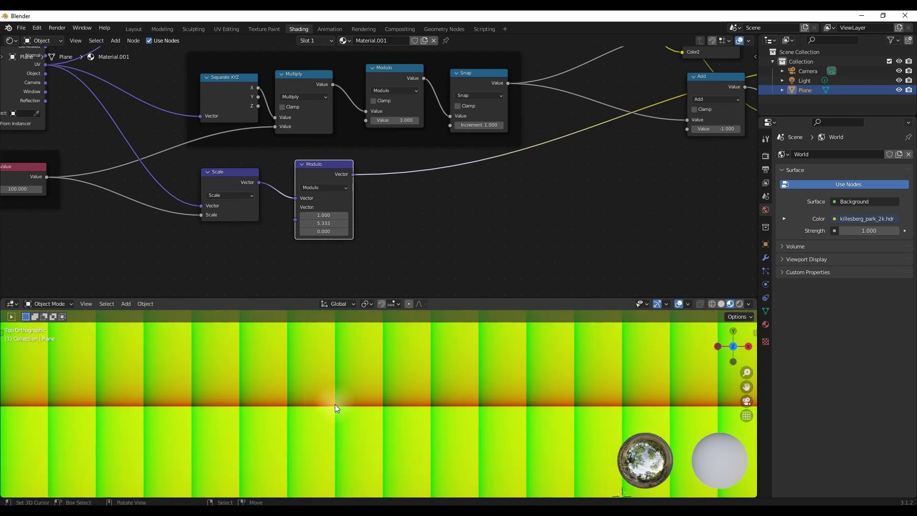
pyautogui.scroll(3, 336, 404)
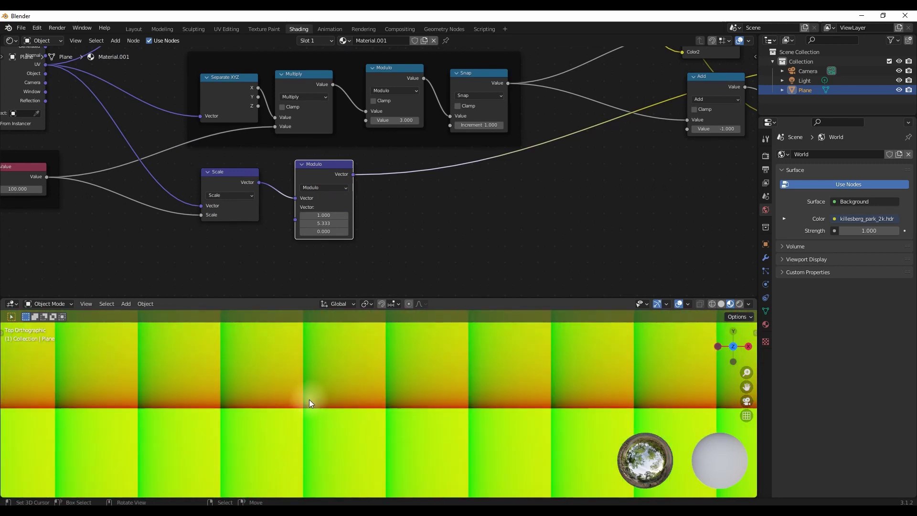
pyautogui.scroll(-7, 306, 405)
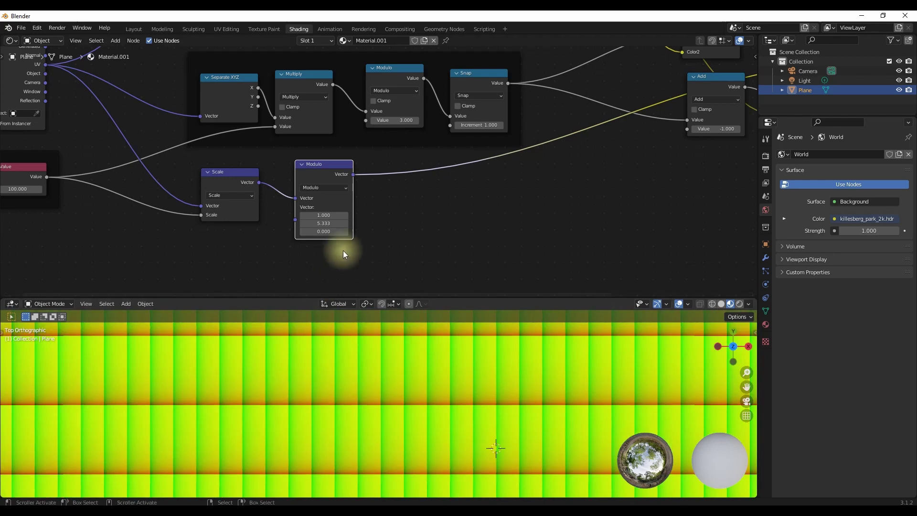
# Duplicate the vector Modulo node, insert the copy on its output link and change the copy's operation to Add.
pyautogui.moveTo(333, 232); pyautogui.dragTo(316, 239, button='middle')
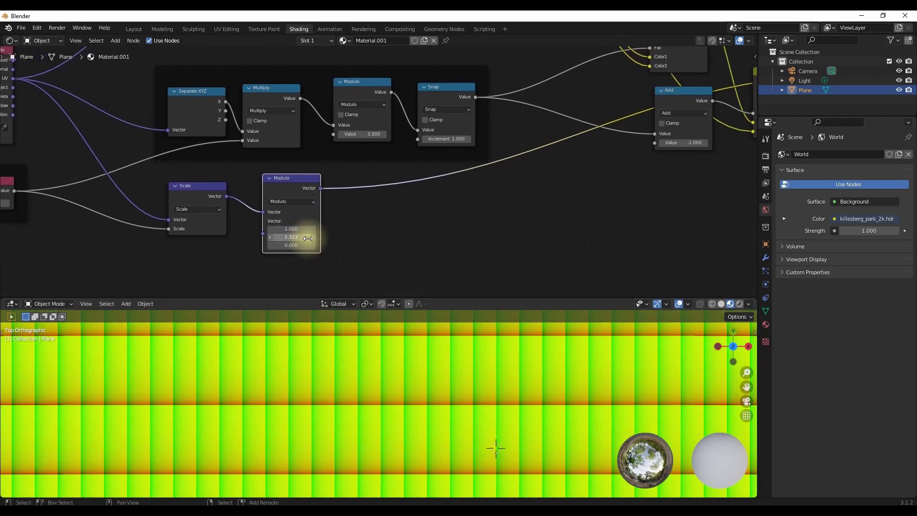
pyautogui.hotkey('shift', 'd')
pyautogui.click(409, 219)
pyautogui.click(387, 186)
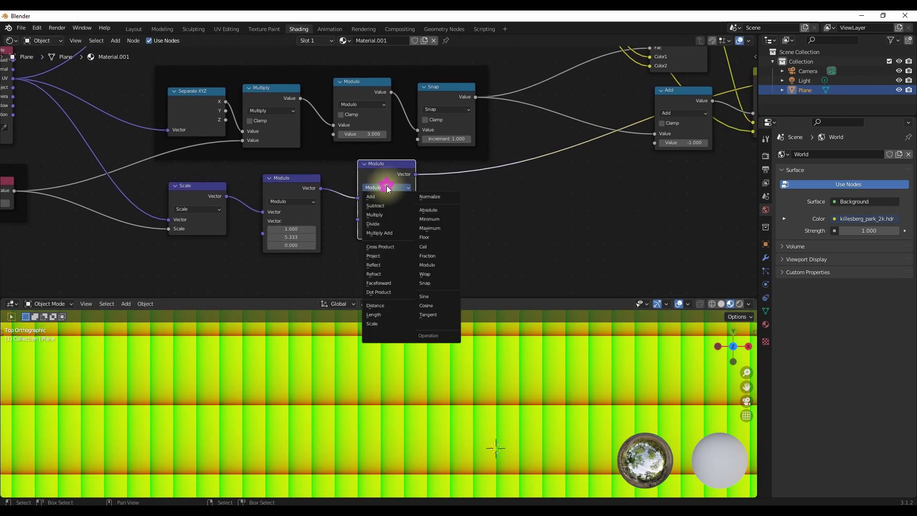
pyautogui.click(381, 197)
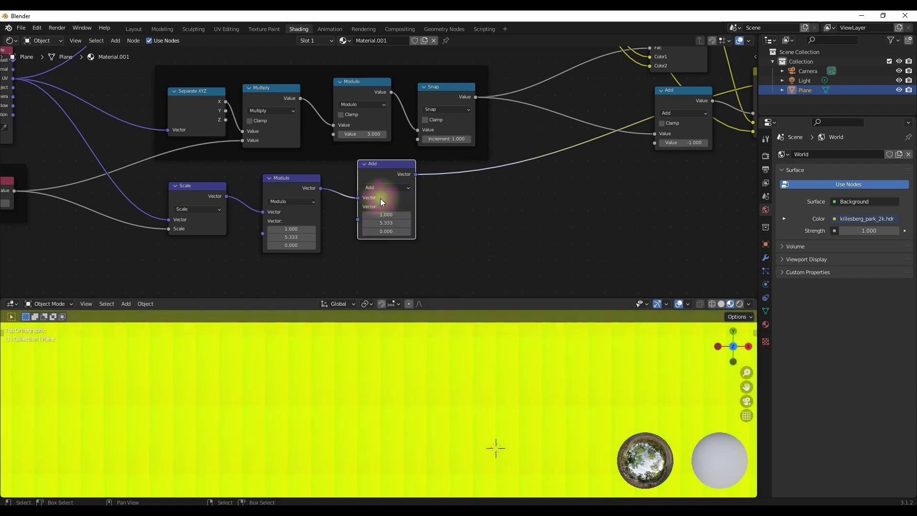
# Set the X and Y components of the vector Add node to -0.5 and check the pattern on the plane.
pyautogui.scroll(3, 388, 218)
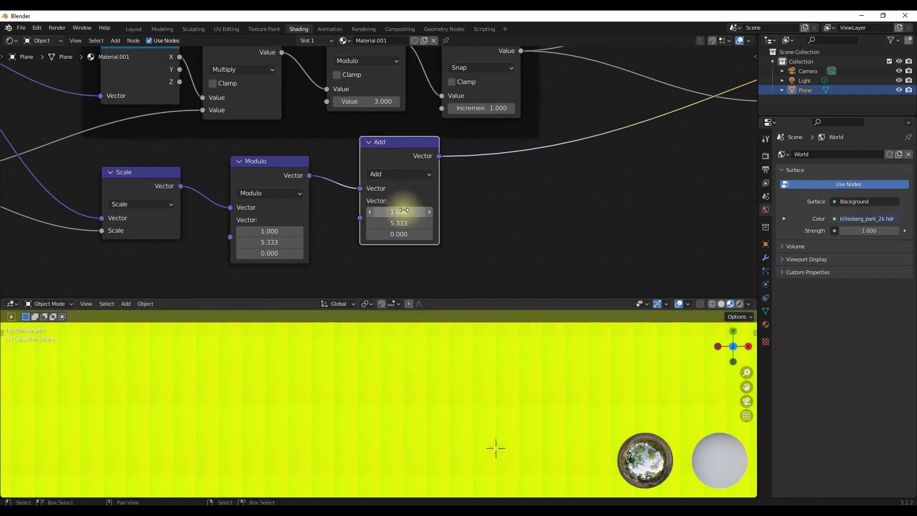
pyautogui.moveTo(405, 211); pyautogui.dragTo(405, 223)
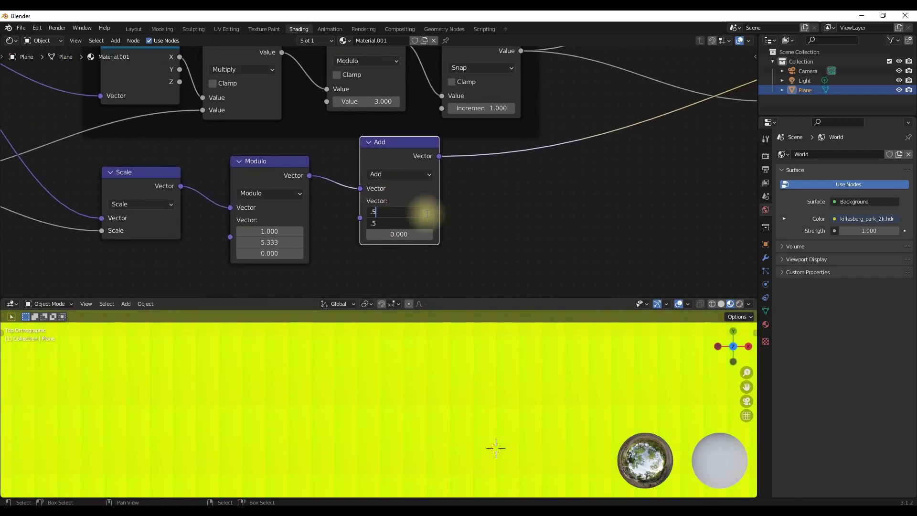
pyautogui.moveTo(397, 210); pyautogui.dragTo(331, 216)
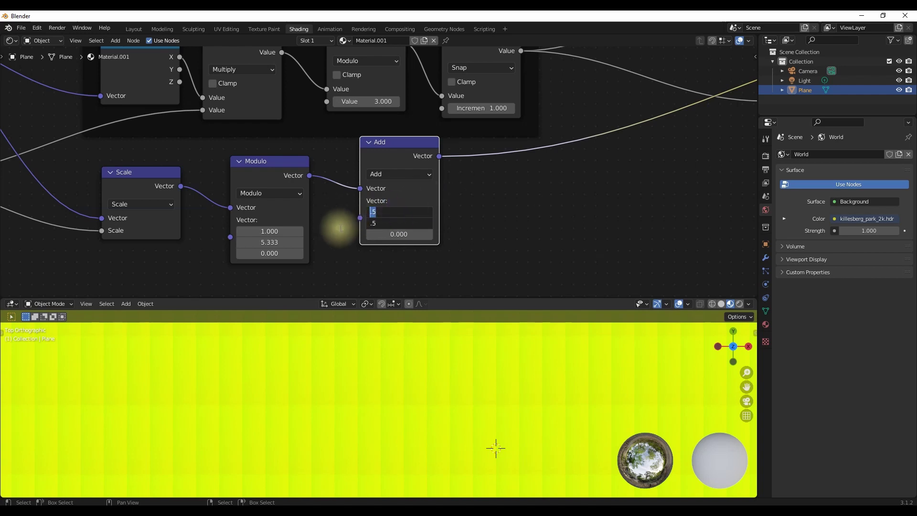
pyautogui.press('Return')
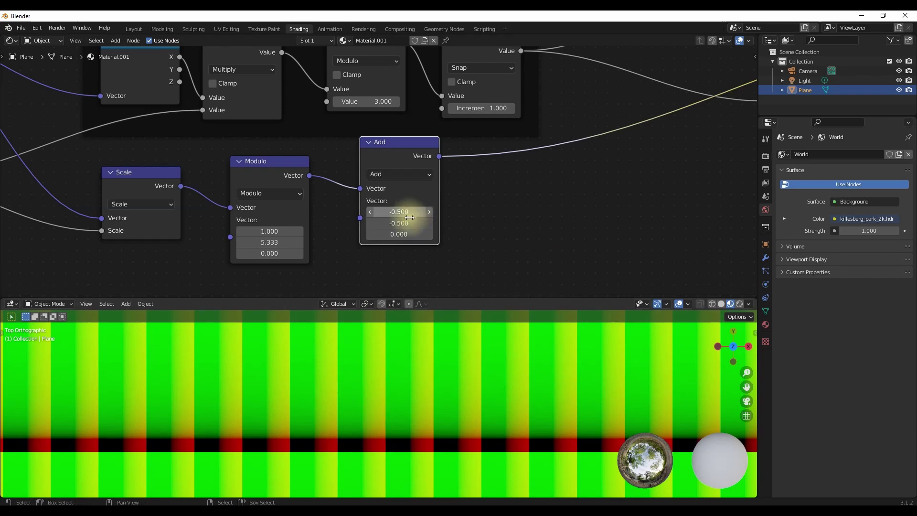
pyautogui.scroll(-4, 382, 372)
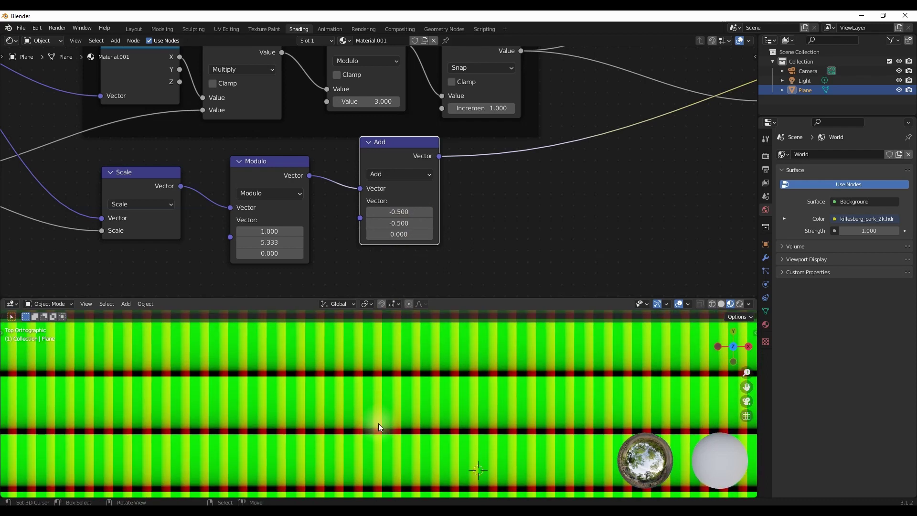
# Multiply the vector Add node's Y component by 3 by entering -0.5*3.
pyautogui.scroll(2, 392, 210)
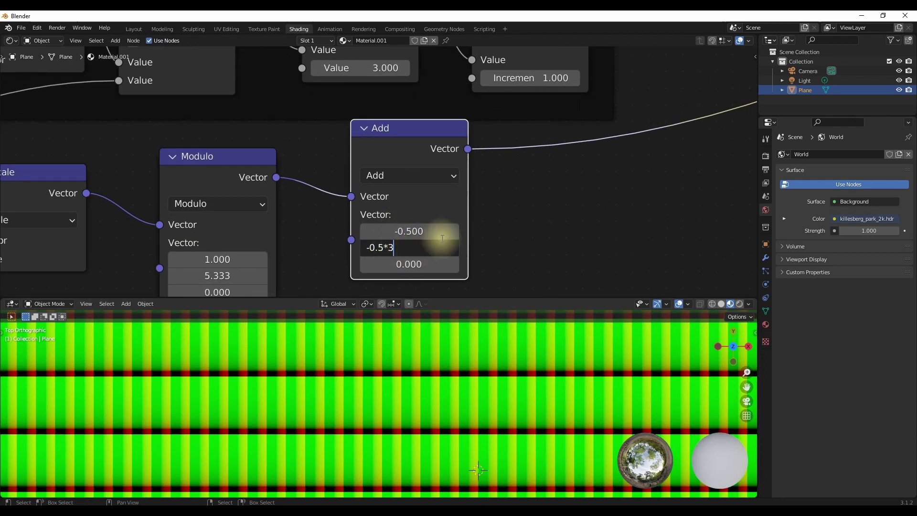
pyautogui.press('Return')
pyautogui.scroll(-10, 328, 364)
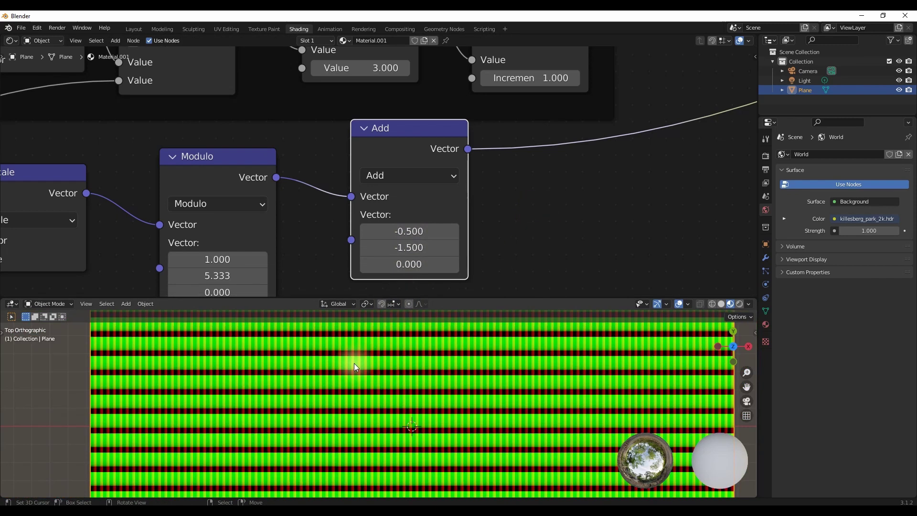
pyautogui.scroll(5, 428, 361)
pyautogui.scroll(3, 427, 360)
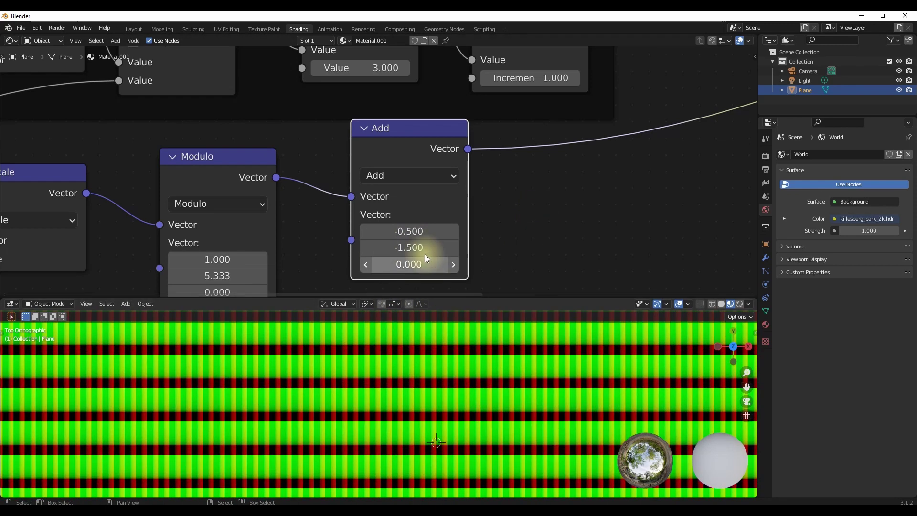
# Adjust the vector Add node's Y component for the aspect ratio by entering -1.5*16/9.
pyautogui.click(430, 245)
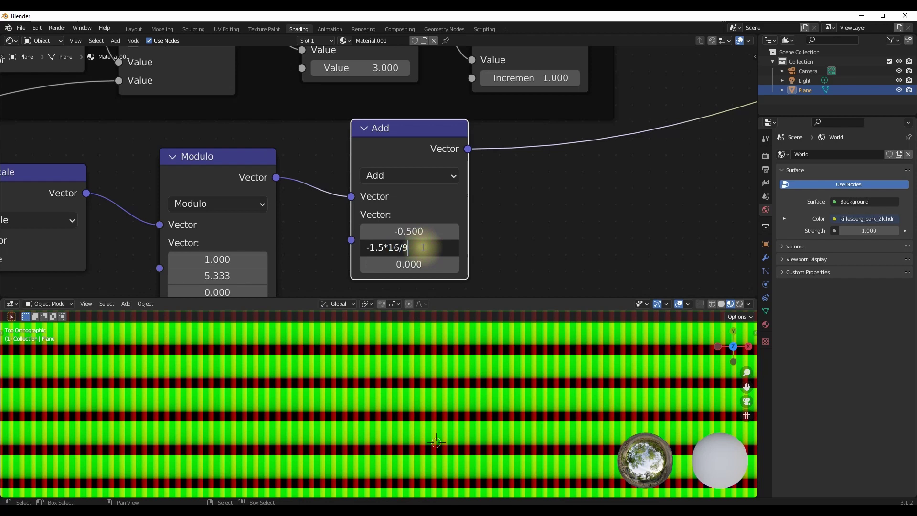
pyautogui.write('*16/9')
pyautogui.press('Return')
pyautogui.scroll(2, 363, 363)
pyautogui.scroll(-2, 491, 226)
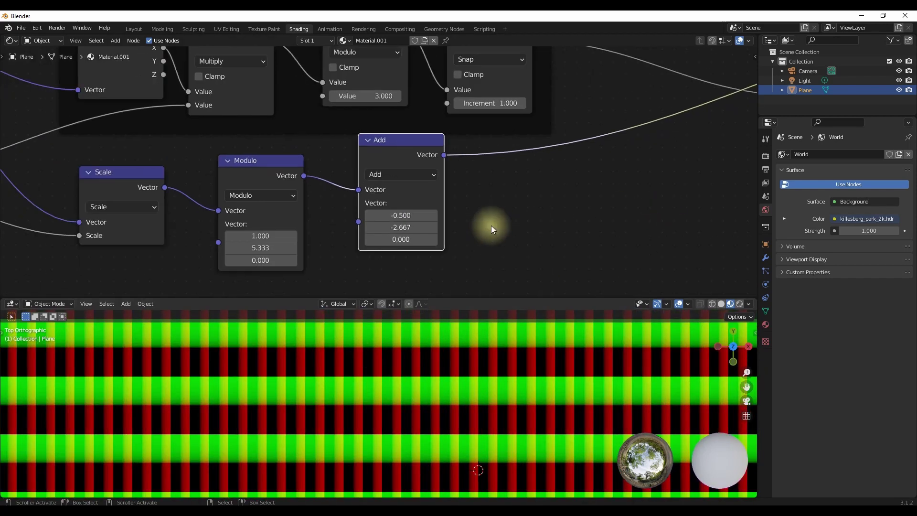
# Duplicate the vector Add node, insert the copy after it, change the copy's operation to Length and preview its output on the plane.
pyautogui.moveTo(492, 226); pyautogui.dragTo(435, 233, button='middle')
pyautogui.moveTo(349, 159); pyautogui.dragTo(331, 182)
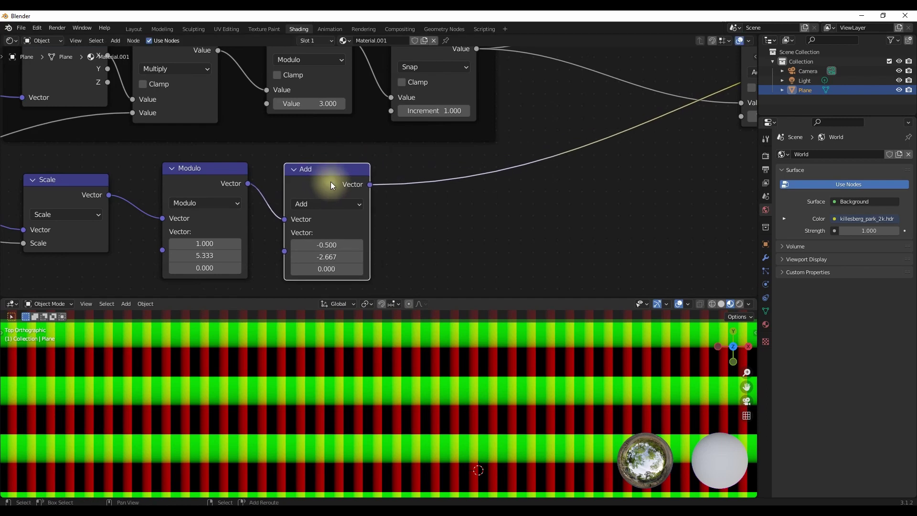
pyautogui.hotkey('shift', 'd')
pyautogui.click(453, 170)
pyautogui.hscroll(2, 452, 177)
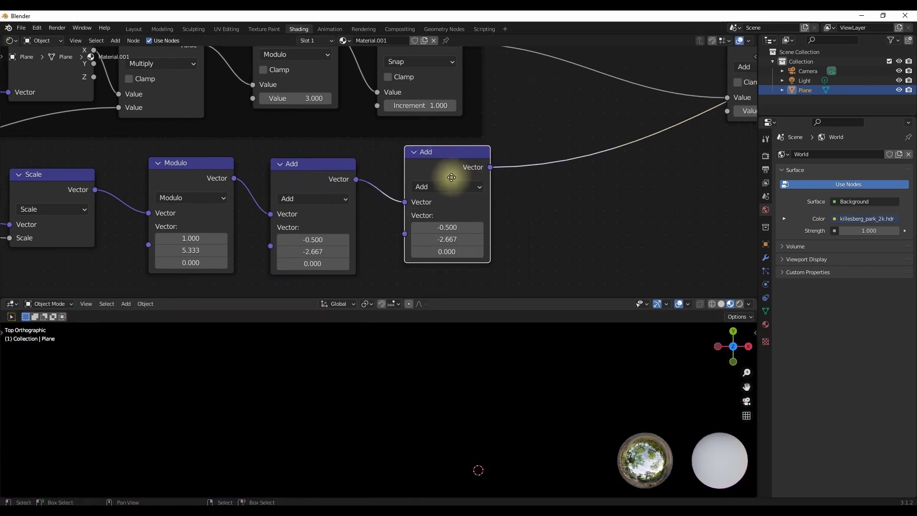
pyautogui.scroll(-1, 452, 177)
pyautogui.click(441, 176)
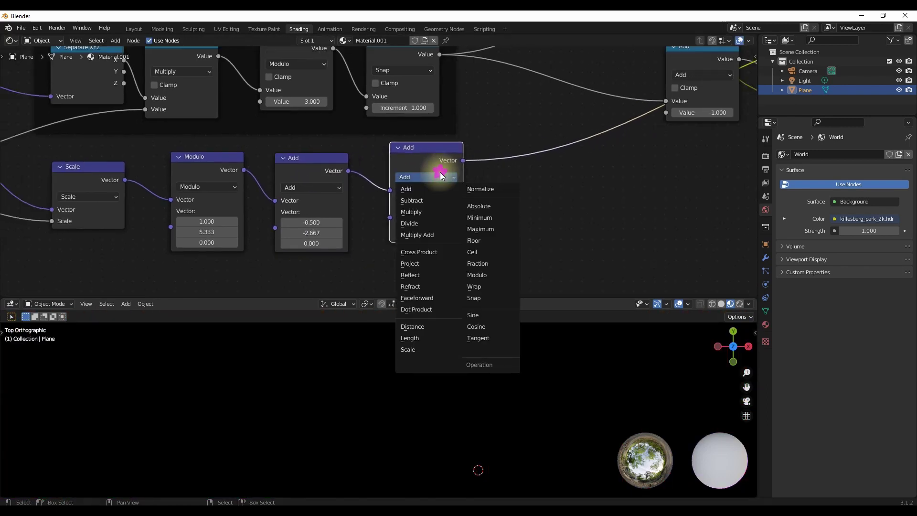
pyautogui.click(428, 338)
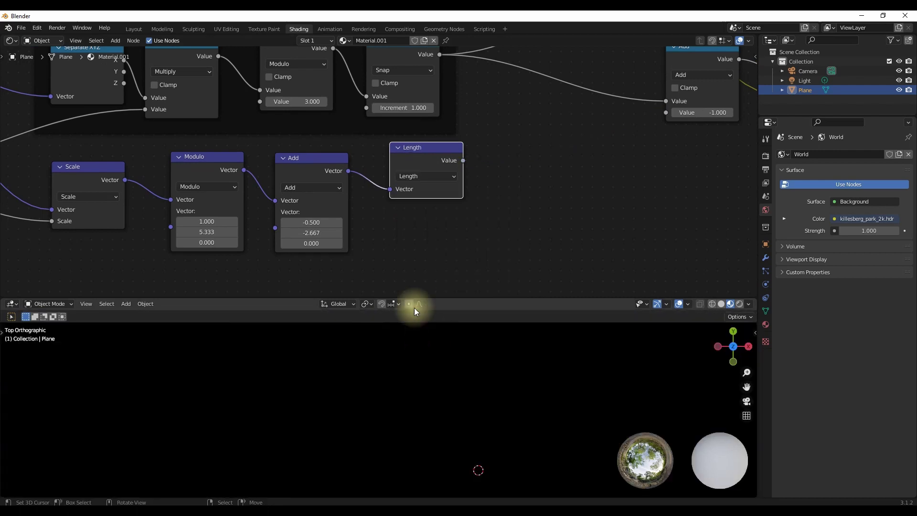
pyautogui.keyDown('ctrl'); pyautogui.keyDown('shift'); pyautogui.click(430, 161); pyautogui.keyUp('shift'); pyautogui.keyUp('ctrl')
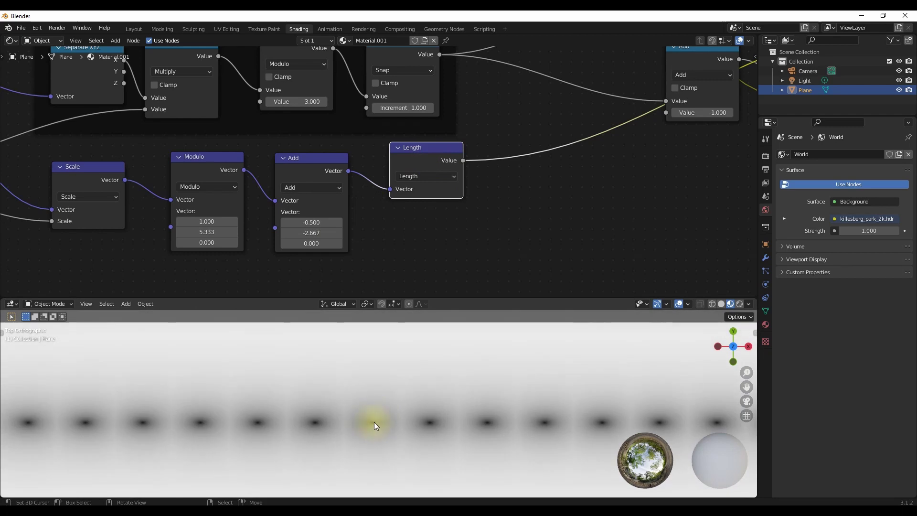
pyautogui.scroll(-3, 415, 193)
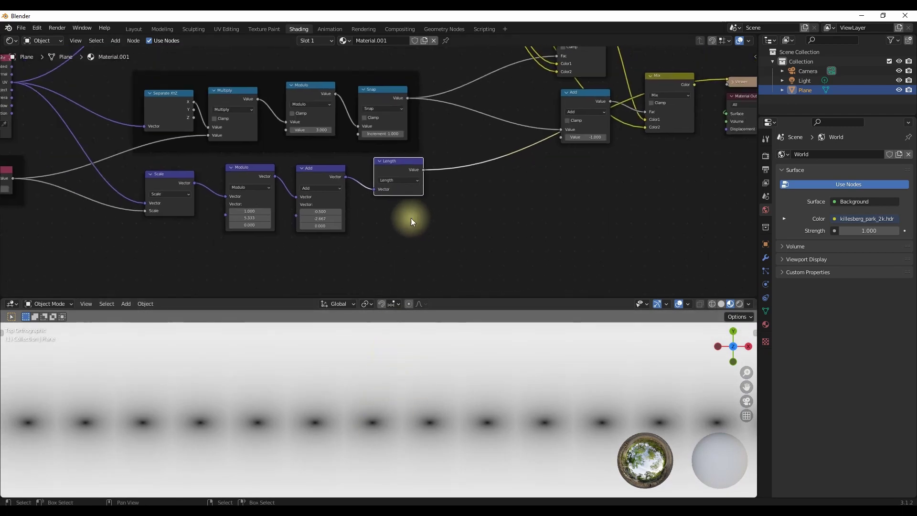
# Insert a ColorRamp node after the Length node, set its black stop to 0.432 and check the pattern on the plane.
pyautogui.moveTo(394, 165); pyautogui.dragTo(391, 207)
pyautogui.hotkey('shift', 'a')
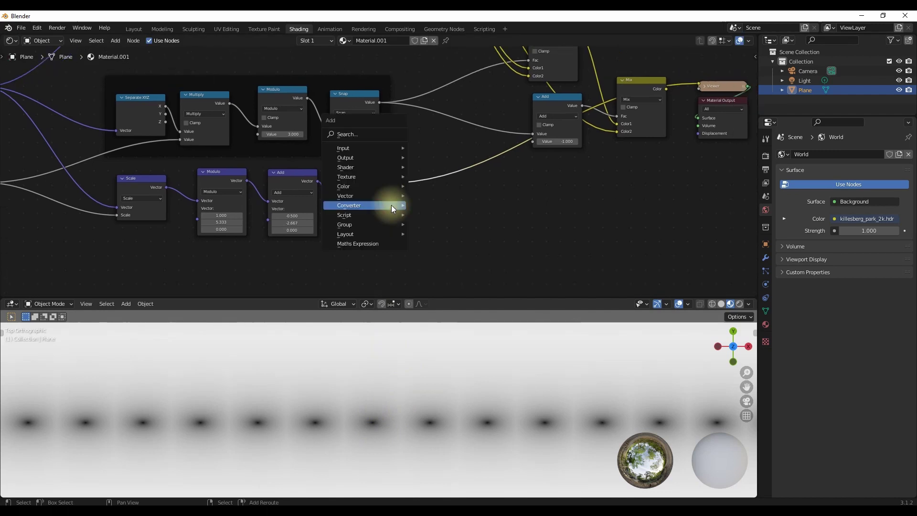
pyautogui.moveTo(392, 208)
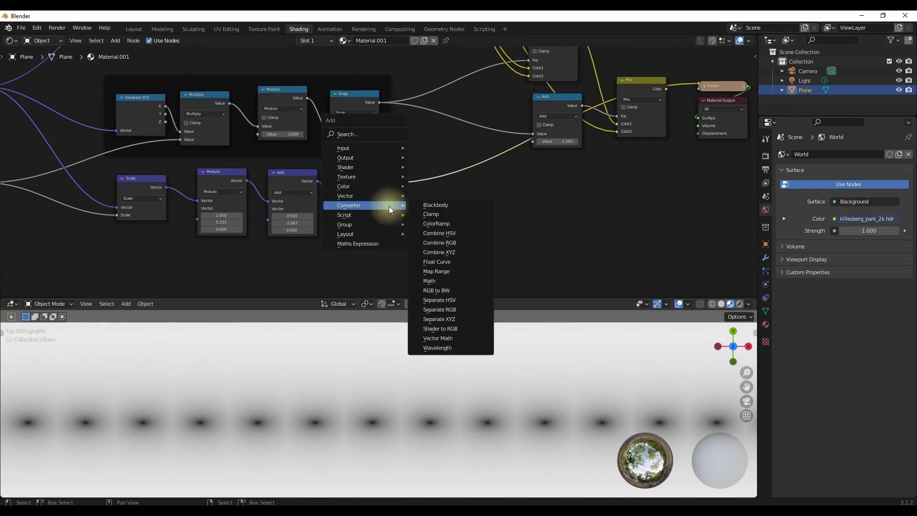
pyautogui.click(437, 223)
pyautogui.click(416, 214)
pyautogui.moveTo(417, 211); pyautogui.dragTo(449, 209)
pyautogui.scroll(-4, 414, 381)
pyautogui.scroll(3, 395, 364)
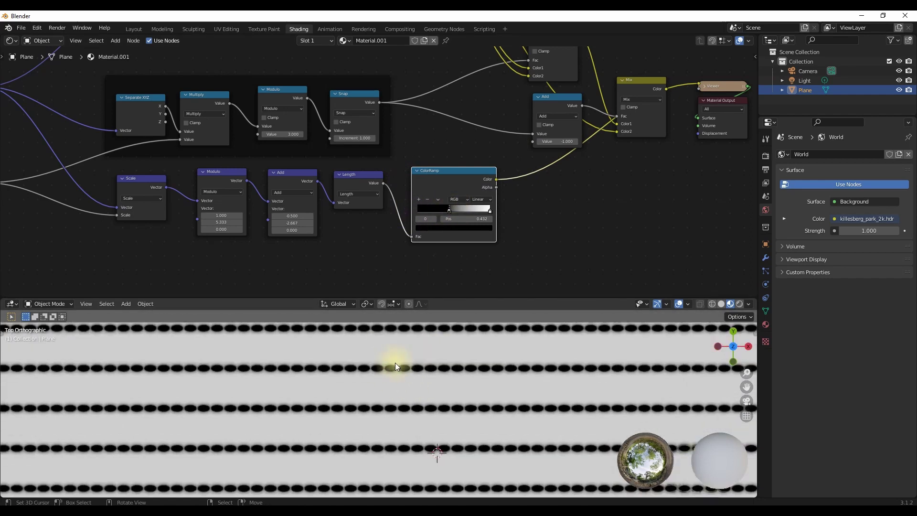
pyautogui.scroll(-2, 389, 186)
# Rearrange the ColorRamp, Length, Scale, Modulo and Add nodes to open a gap between the vector Add and Length nodes.
pyautogui.moveTo(429, 263); pyautogui.dragTo(411, 285, button='middle')
pyautogui.moveTo(412, 207); pyautogui.dragTo(446, 202)
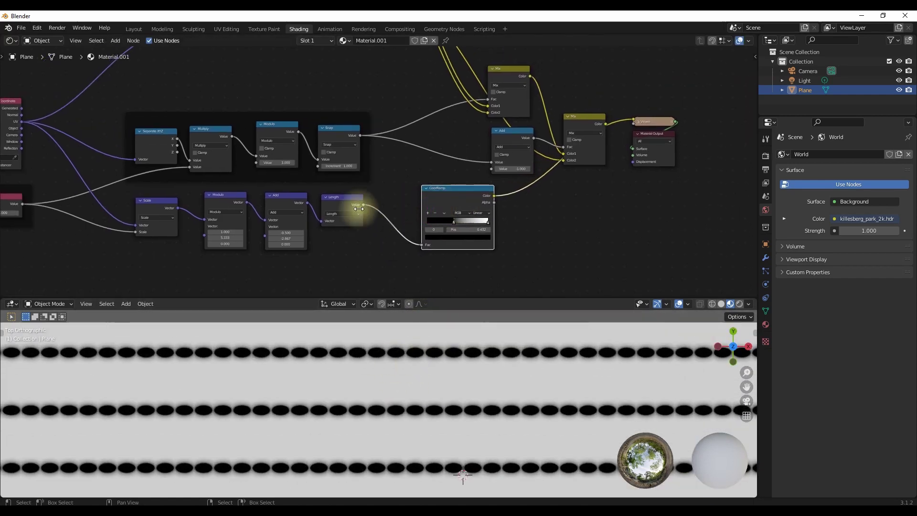
pyautogui.moveTo(334, 199); pyautogui.dragTo(379, 206)
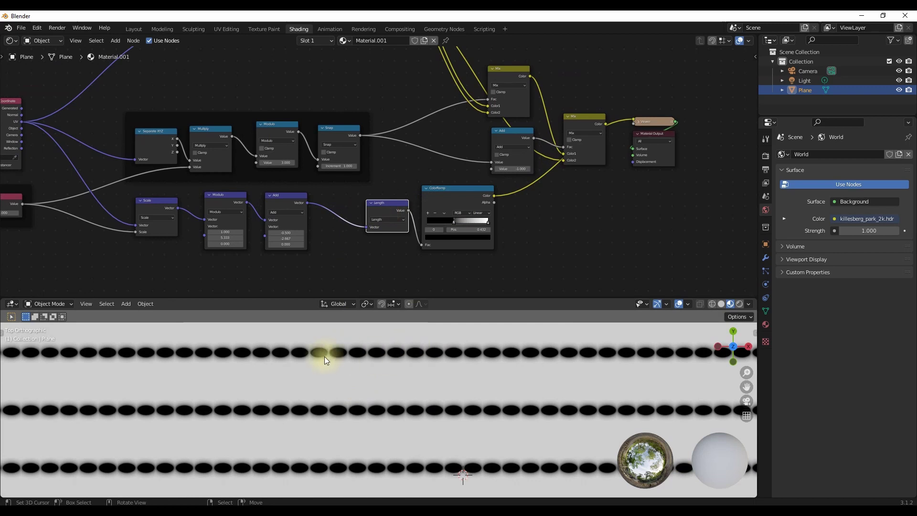
pyautogui.moveTo(345, 193); pyautogui.dragTo(466, 189, button='middle')
pyautogui.scroll(4, 458, 195)
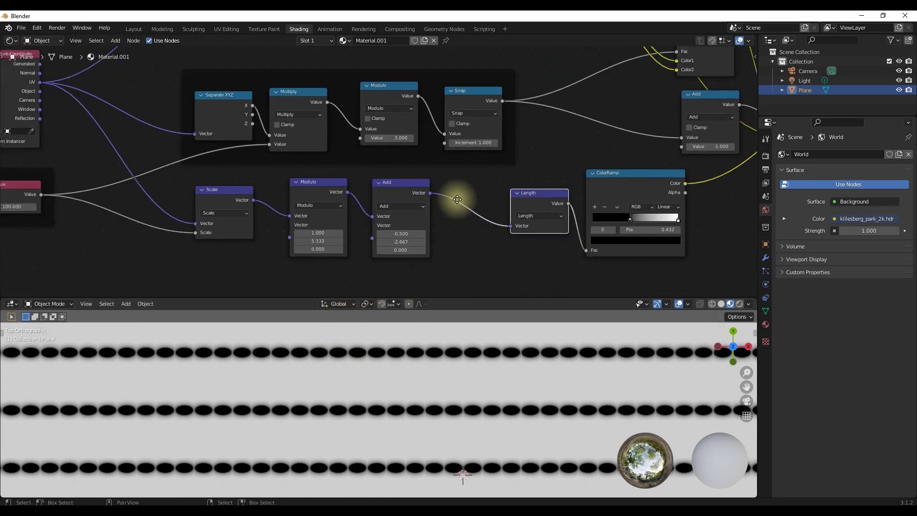
pyautogui.scroll(-2, 362, 369)
pyautogui.moveTo(168, 184); pyautogui.dragTo(379, 262)
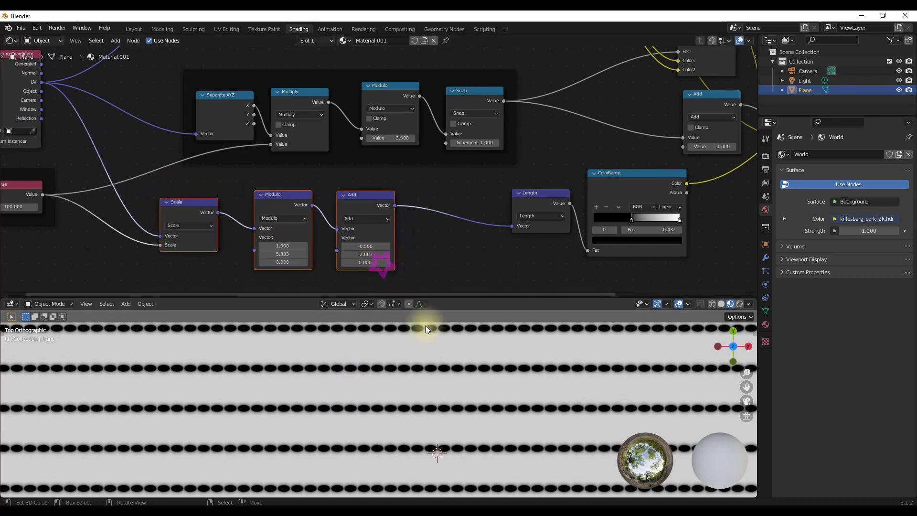
pyautogui.scroll(2, 411, 338)
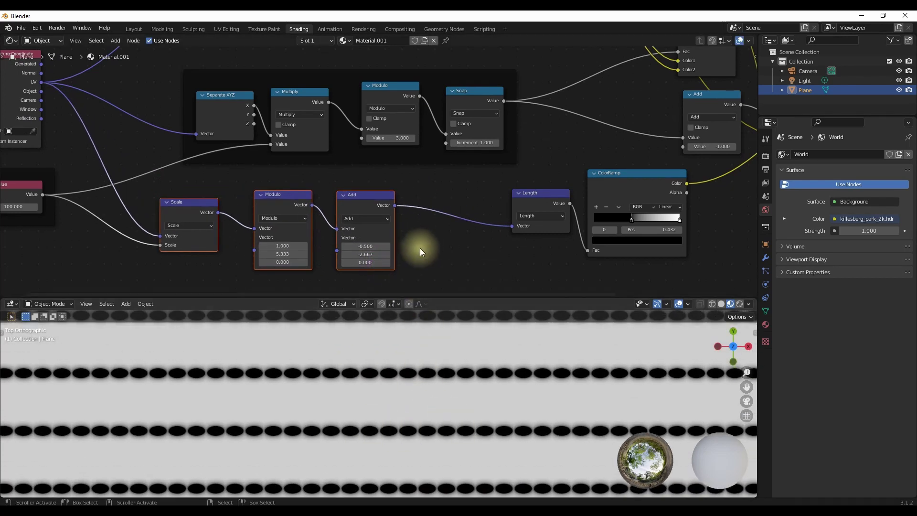
pyautogui.scroll(4, 392, 244)
pyautogui.moveTo(420, 248); pyautogui.dragTo(407, 301, button='middle')
pyautogui.moveTo(391, 258); pyautogui.dragTo(346, 223, button='middle')
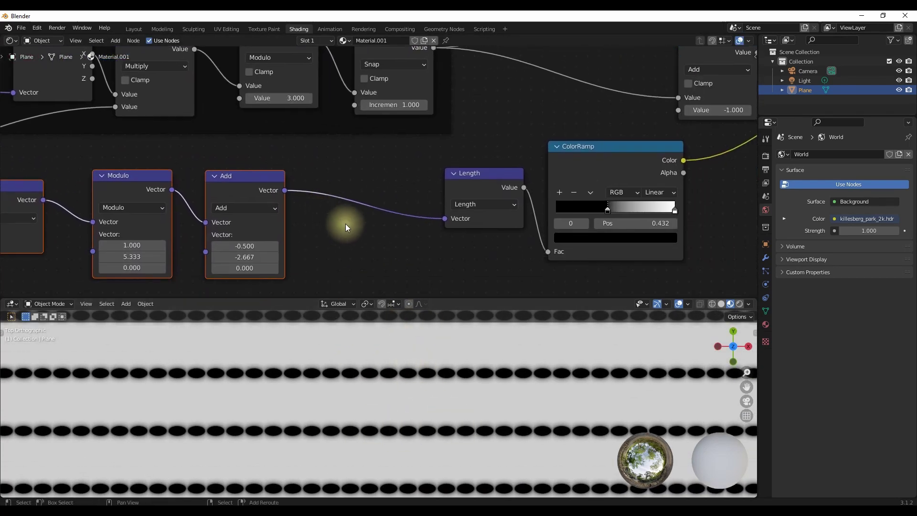
# Insert a duplicate of the vector Add node between Add and Length and reset the copy to its default values.
pyautogui.hotkey('shift', 'd')
pyautogui.click(365, 196)
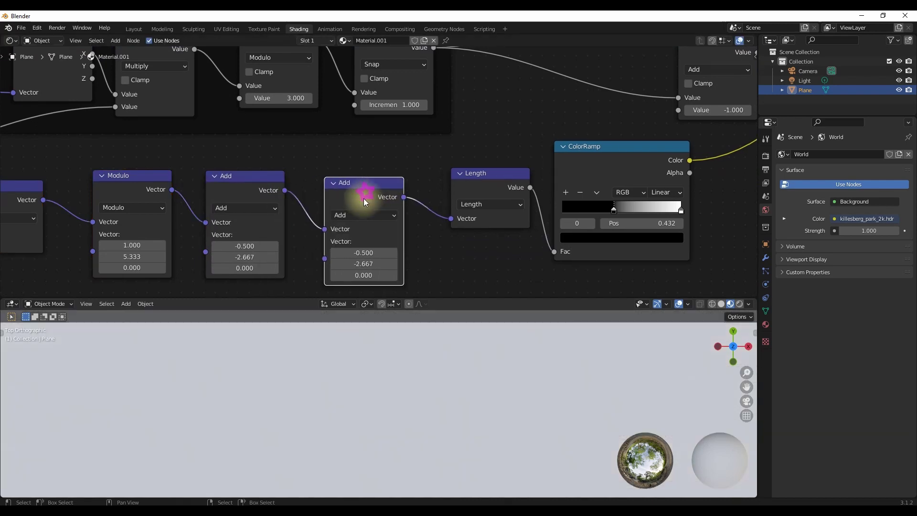
pyautogui.click(366, 216)
pyautogui.click(352, 253)
pyautogui.moveTo(353, 251); pyautogui.dragTo(373, 193, button='middle')
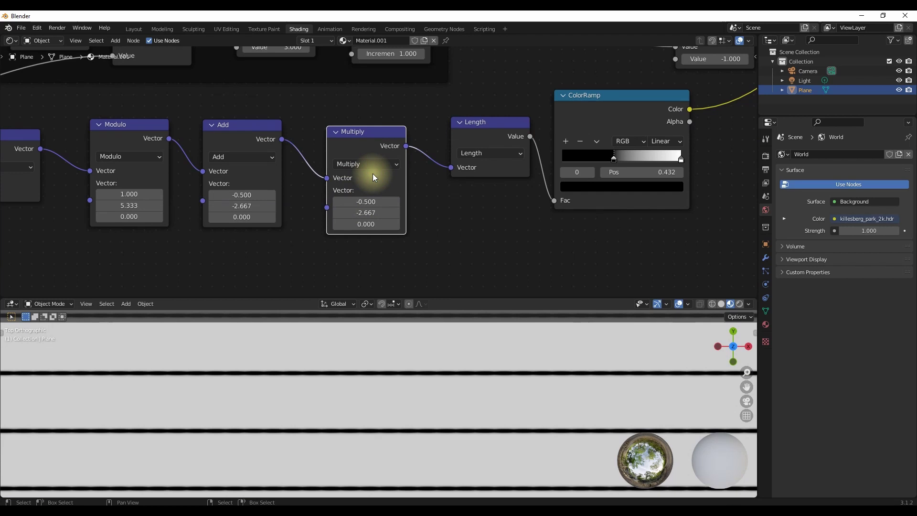
pyautogui.press('BackSpace')
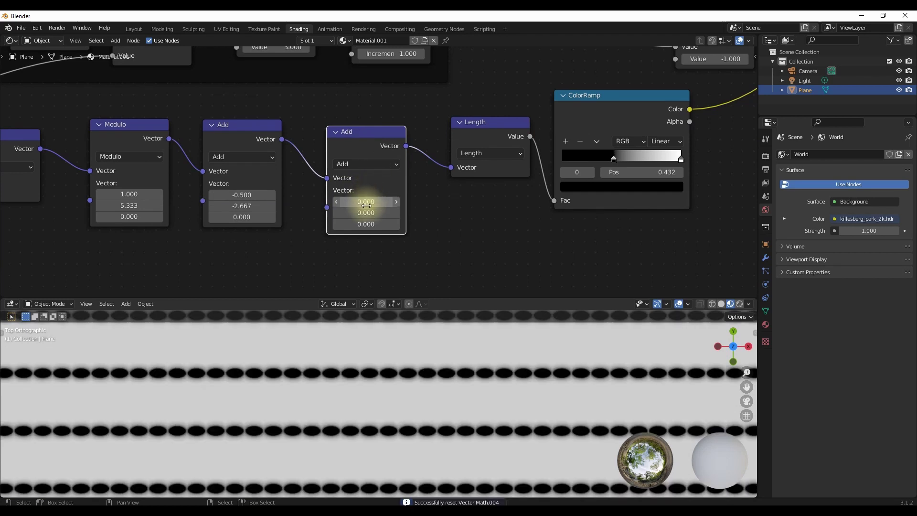
# Change the inserted vector node's operation to Multiply and set its X and Y components to 1.
pyautogui.scroll(3, 382, 179)
pyautogui.click(401, 145)
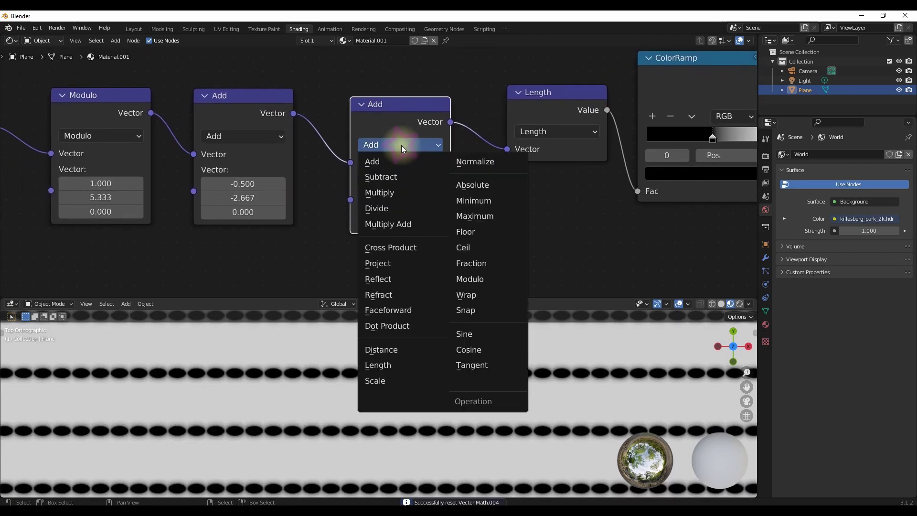
pyautogui.click(397, 193)
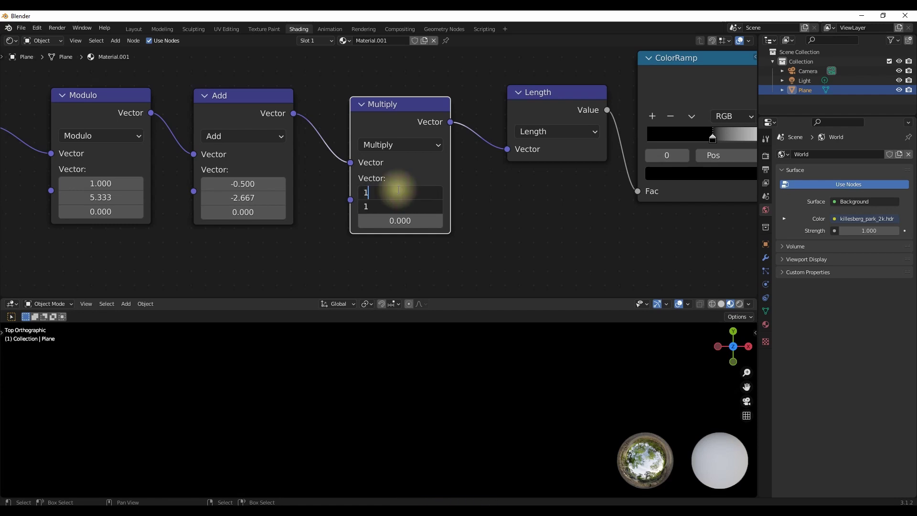
pyautogui.click(509, 198)
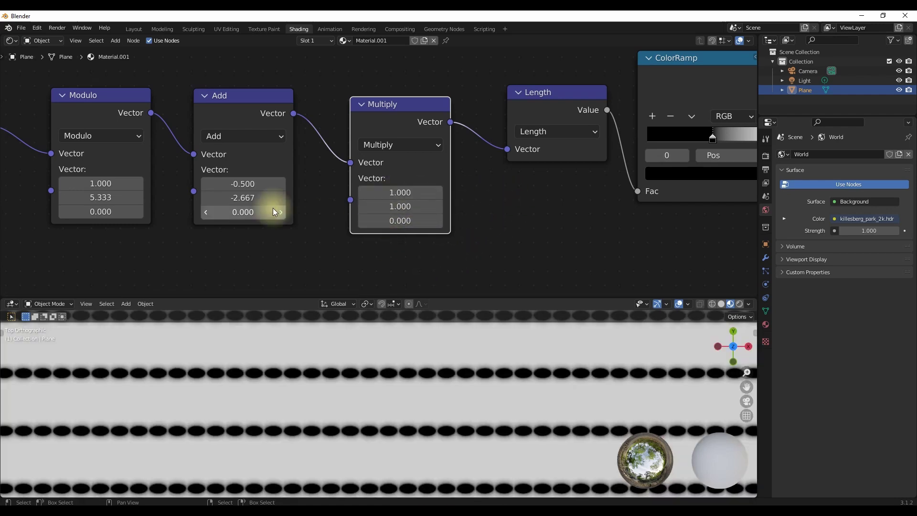
pyautogui.click(409, 113)
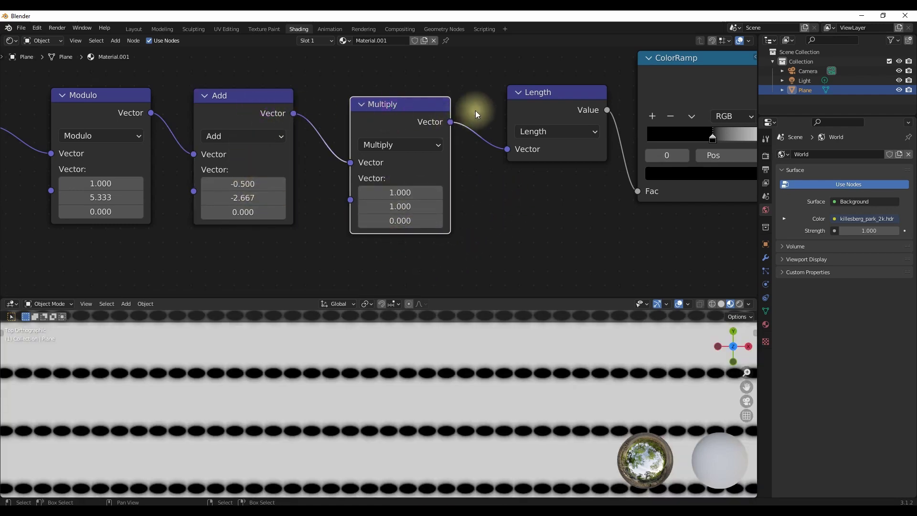
pyautogui.rightClick(367, 68)
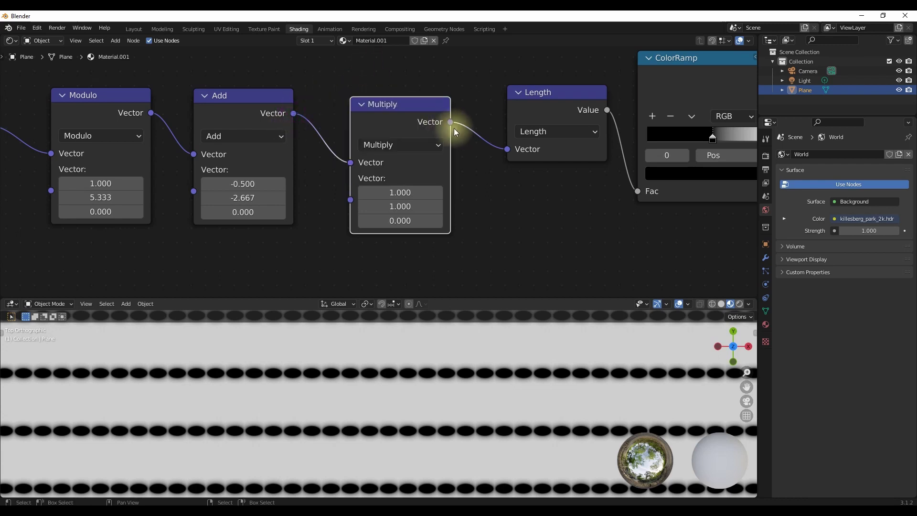
# Set the vector Multiply node's Y component to 0.2 and check the stretched dots on the plane.
pyautogui.scroll(2, 396, 189)
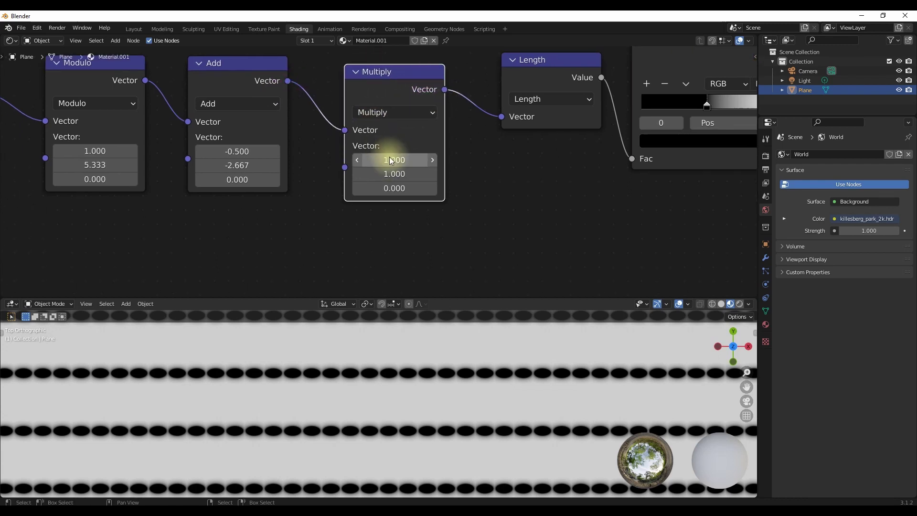
pyautogui.moveTo(400, 179); pyautogui.dragTo(361, 179)
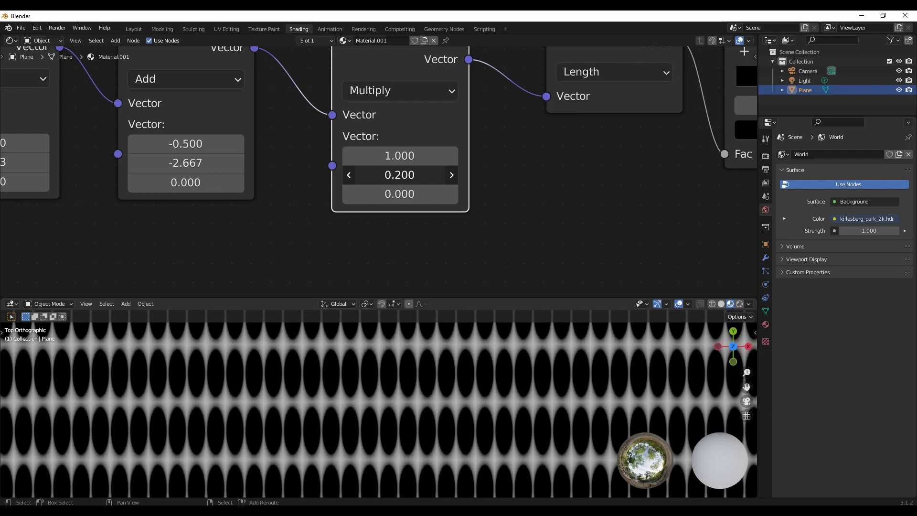
pyautogui.scroll(-3, 616, 154)
pyautogui.moveTo(619, 155); pyautogui.dragTo(361, 201, button='middle')
pyautogui.scroll(-4, 352, 208)
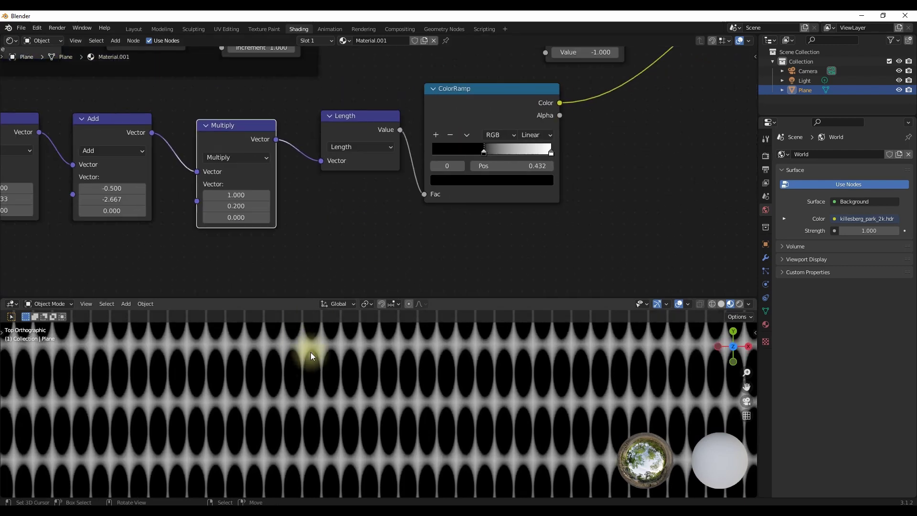
pyautogui.scroll(-2, 324, 272)
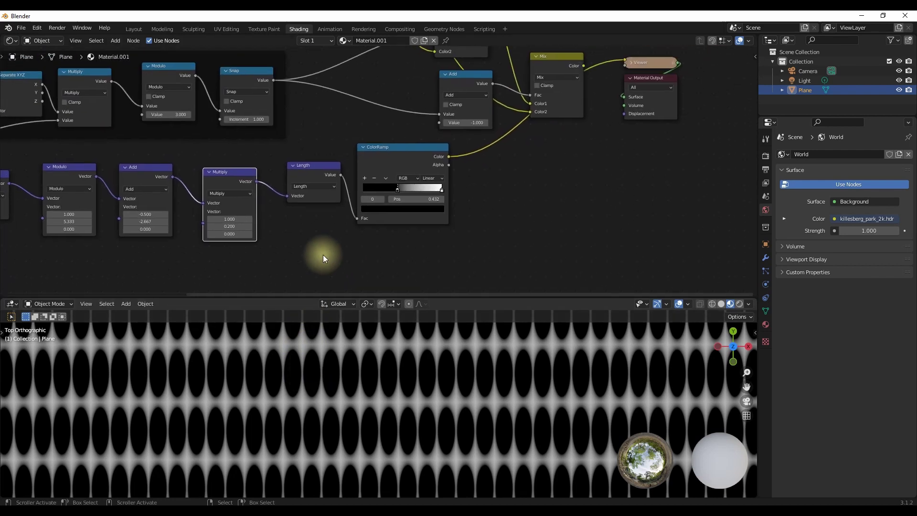
# Move the Length and ColorRamp nodes apart and insert an Invert node on the link between them.
pyautogui.moveTo(313, 174); pyautogui.dragTo(289, 185)
pyautogui.moveTo(399, 149); pyautogui.dragTo(460, 150)
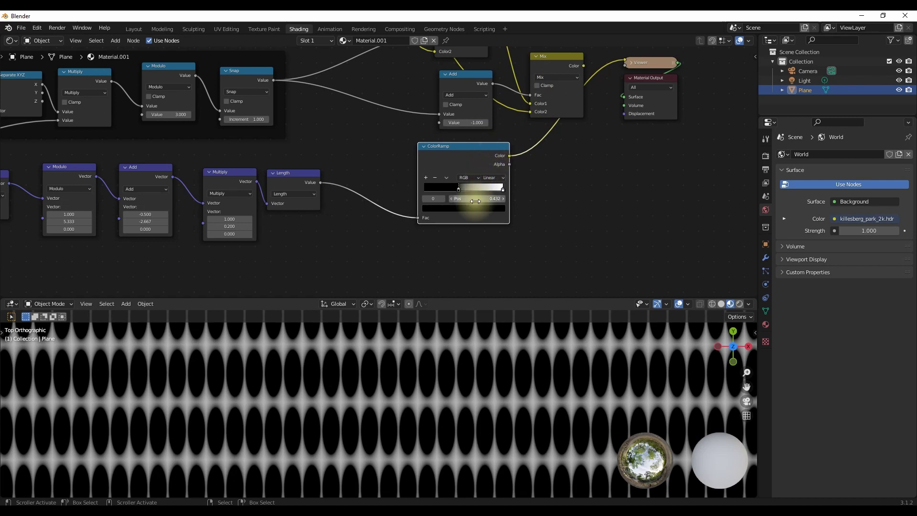
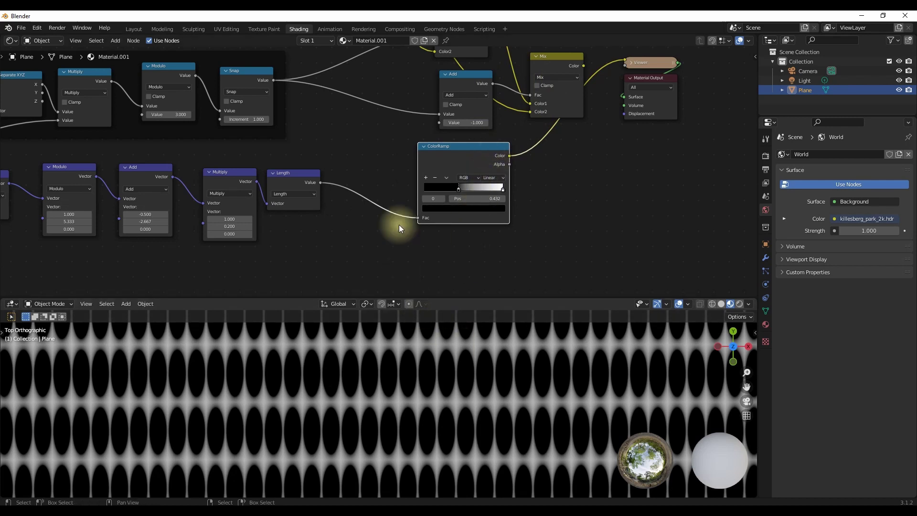
pyautogui.scroll(2, 400, 225)
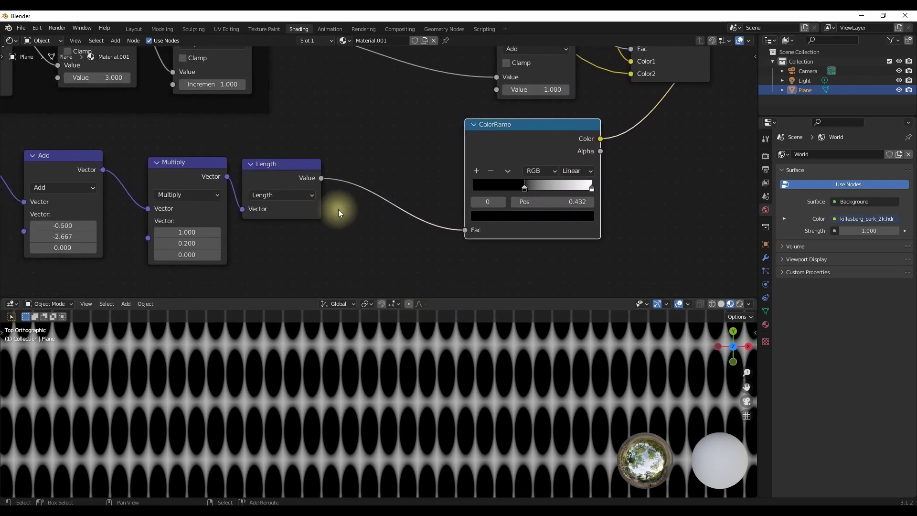
pyautogui.hotkey('shift', 'a')
pyautogui.moveTo(333, 192)
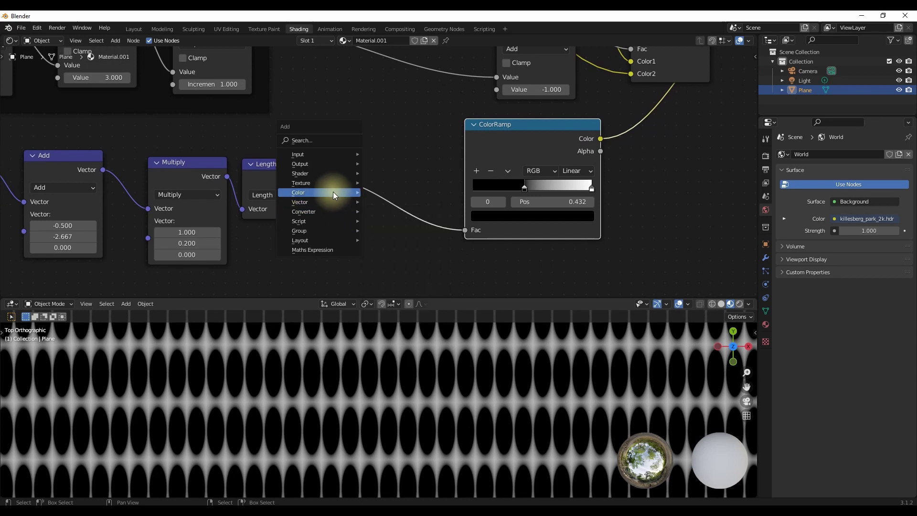
pyautogui.click(401, 225)
pyautogui.click(362, 192)
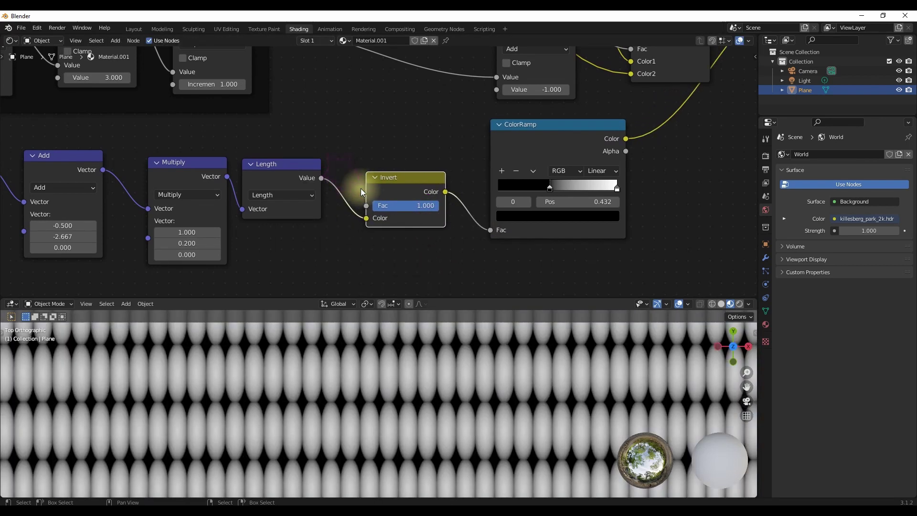
# Sharpen the ColorRamp by moving its black stop to about 0.49 and its white stop to 0.645.
pyautogui.scroll(2, 566, 191)
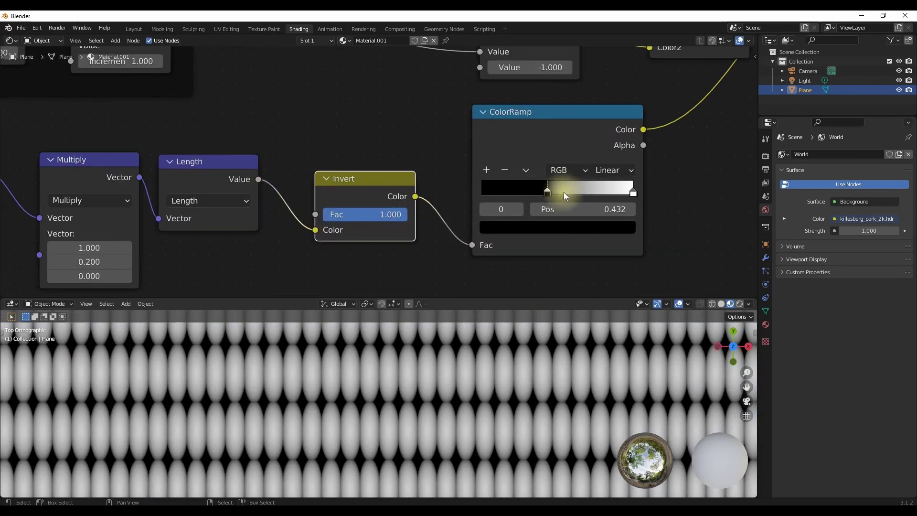
pyautogui.moveTo(548, 196); pyautogui.dragTo(556, 191)
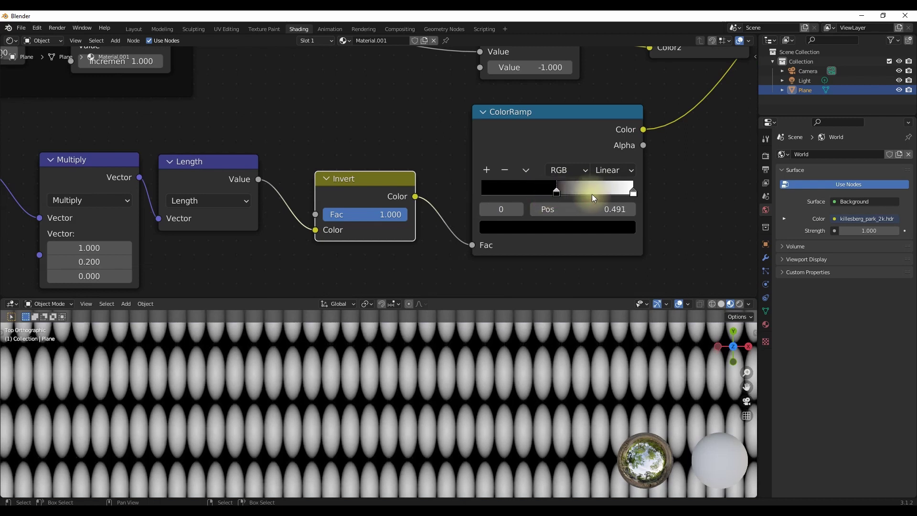
pyautogui.click(633, 192)
pyautogui.moveTo(630, 195); pyautogui.dragTo(580, 193)
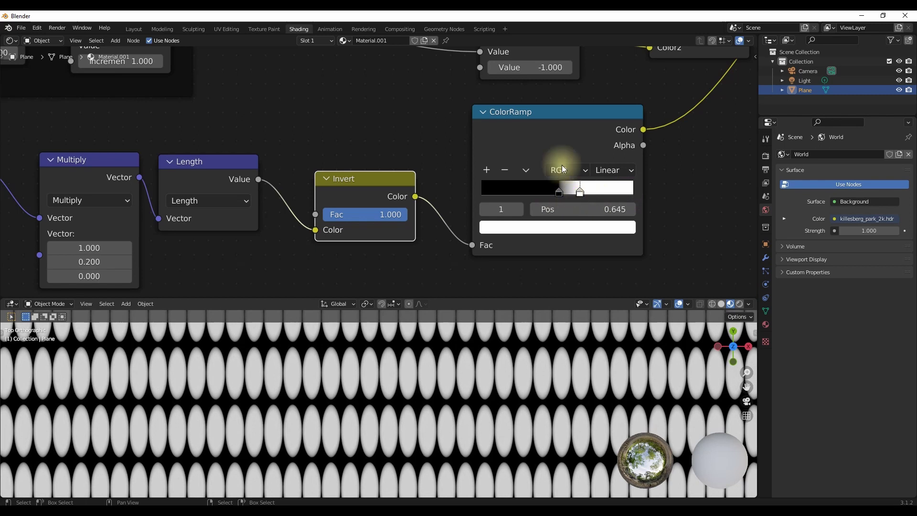
# Reposition the ColorRamp node near the Mix nodes and move its white stop to about 0.582.
pyautogui.scroll(-4, 540, 134)
pyautogui.moveTo(540, 135); pyautogui.dragTo(424, 204, button='middle')
pyautogui.moveTo(340, 217); pyautogui.dragTo(374, 215)
pyautogui.moveTo(386, 250); pyautogui.dragTo(381, 251)
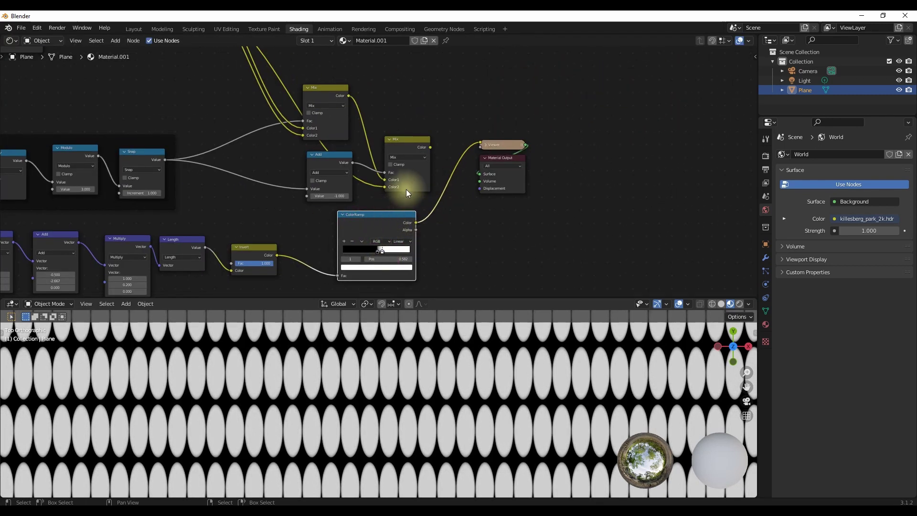
# Combine the last Mix node's output with the ColorRamp color through a new Mix node set to Multiply with a factor of 1.
pyautogui.keyDown('ctrl'); pyautogui.keyDown('shift'); pyautogui.moveTo(406, 189); pyautogui.dragTo(409, 225, button='right'); pyautogui.keyUp('shift'); pyautogui.keyUp('ctrl')
pyautogui.scroll(4, 448, 179)
pyautogui.scroll(2, 448, 178)
pyautogui.click(508, 205)
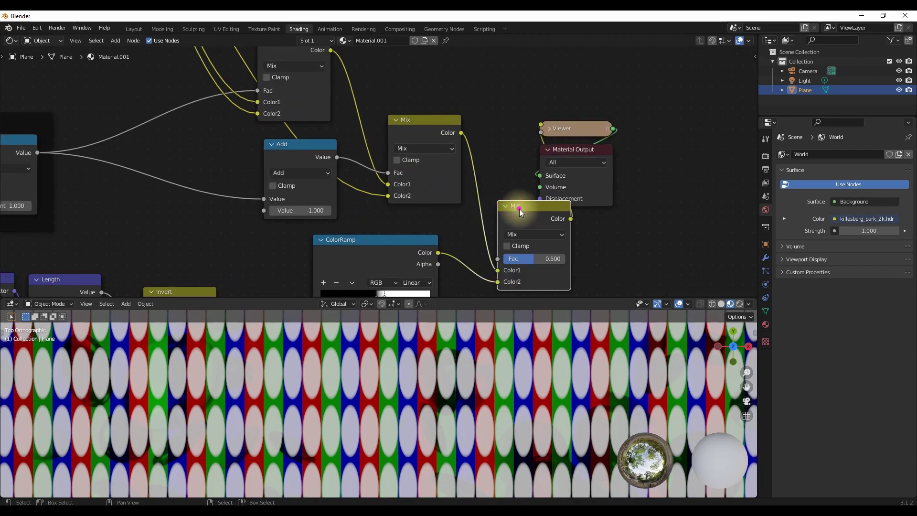
pyautogui.moveTo(520, 209); pyautogui.dragTo(501, 176)
pyautogui.click(512, 204)
pyautogui.click(511, 242)
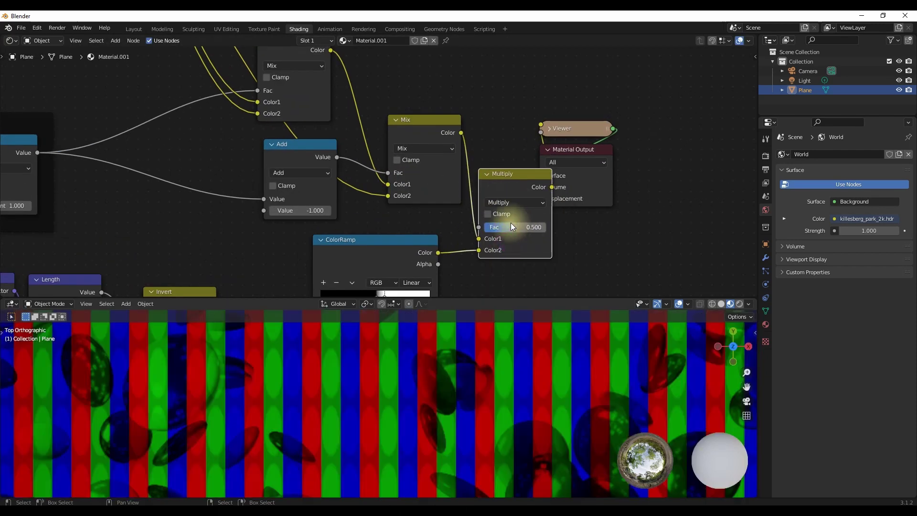
# Move the Viewer and Material Output nodes together, well clear of the new color Multiply node.
pyautogui.moveTo(578, 109); pyautogui.dragTo(609, 232)
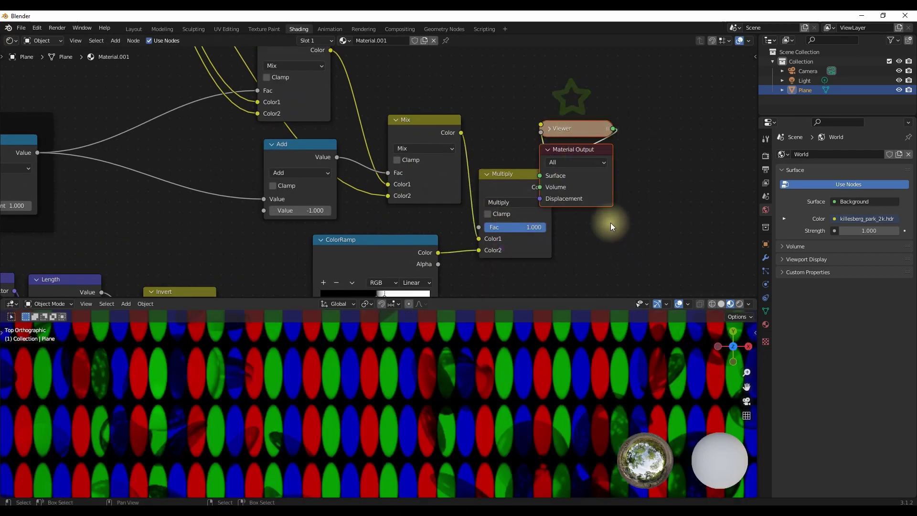
pyautogui.press('g')
pyautogui.click(764, 214)
pyautogui.press('Home')
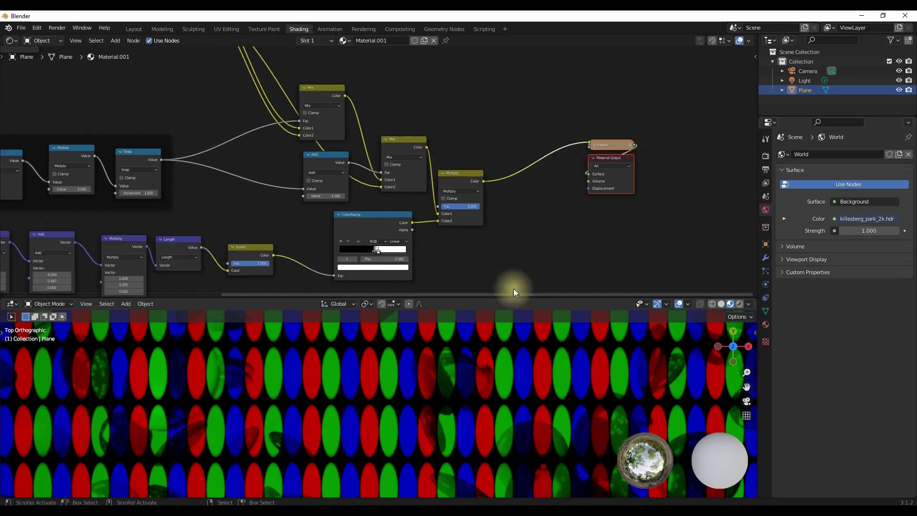
# Set the shared Value node to 2000 and examine the denser pixel pattern on the plane.
pyautogui.scroll(-6, 498, 348)
pyautogui.keyDown('shift'); pyautogui.moveTo(488, 369); pyautogui.dragTo(529, 326, button='middle'); pyautogui.keyUp('shift')
pyautogui.scroll(5, 478, 356)
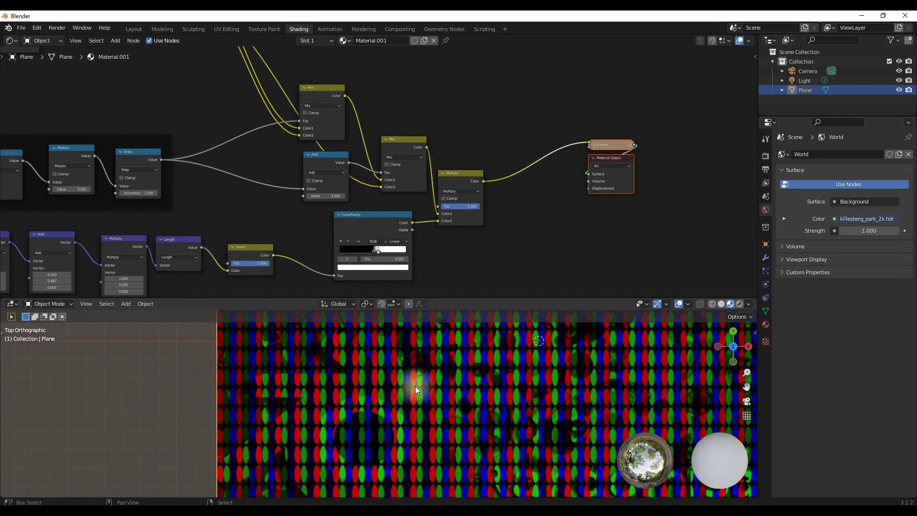
pyautogui.keyDown('shift'); pyautogui.moveTo(382, 399); pyautogui.dragTo(522, 354, button='middle'); pyautogui.keyUp('shift')
pyautogui.scroll(-9, 305, 208)
pyautogui.moveTo(230, 204); pyautogui.dragTo(489, 180, button='middle')
pyautogui.scroll(4, 308, 182)
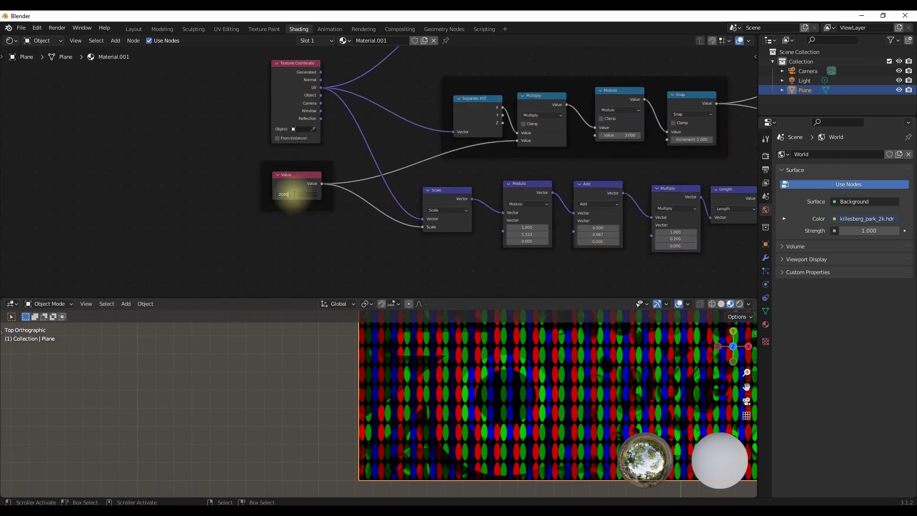
pyautogui.press('Return')
pyautogui.scroll(3, 497, 369)
pyautogui.keyDown('shift'); pyautogui.moveTo(497, 369); pyautogui.dragTo(306, 390, button='middle'); pyautogui.keyUp('shift')
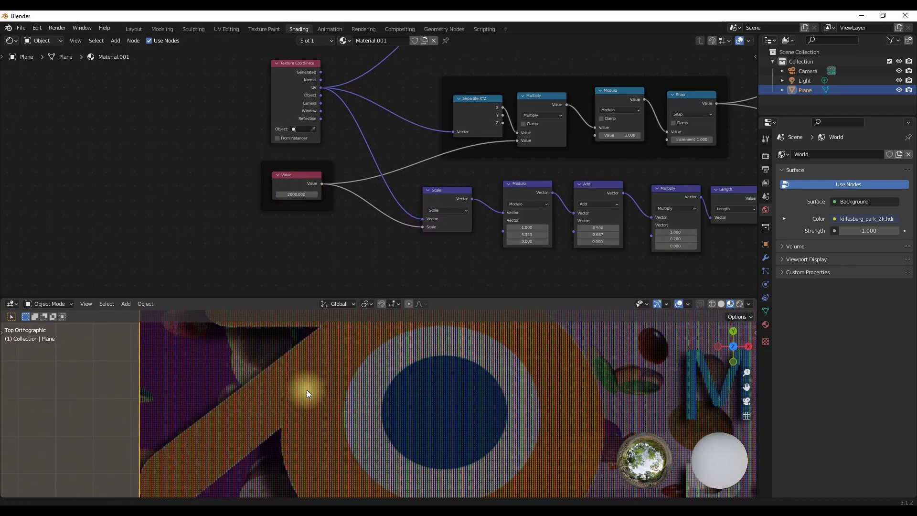
pyautogui.scroll(-5, 337, 376)
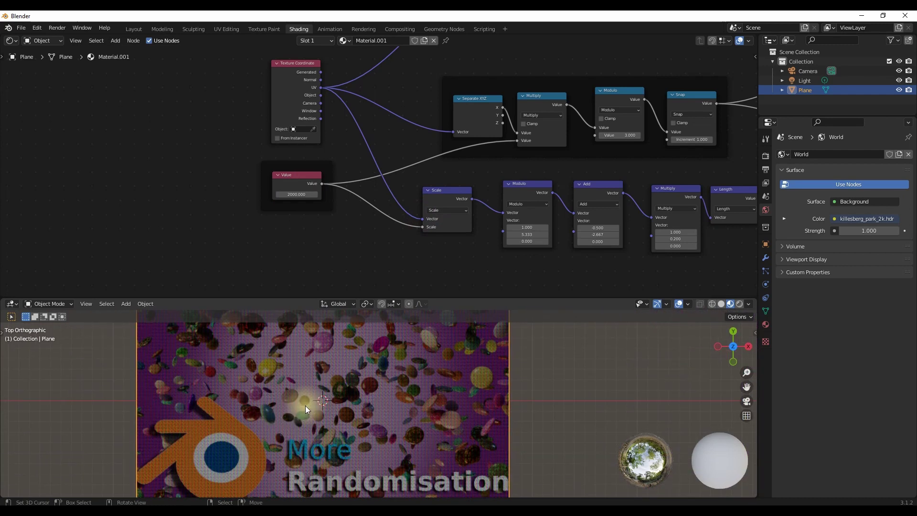
pyautogui.scroll(-5, 363, 201)
# Preview the image texture alone, then the final Multiply output, and compare their brightness on the plane.
pyautogui.moveTo(363, 174); pyautogui.dragTo(334, 211, button='middle')
pyautogui.moveTo(420, 148); pyautogui.dragTo(330, 231, button='middle')
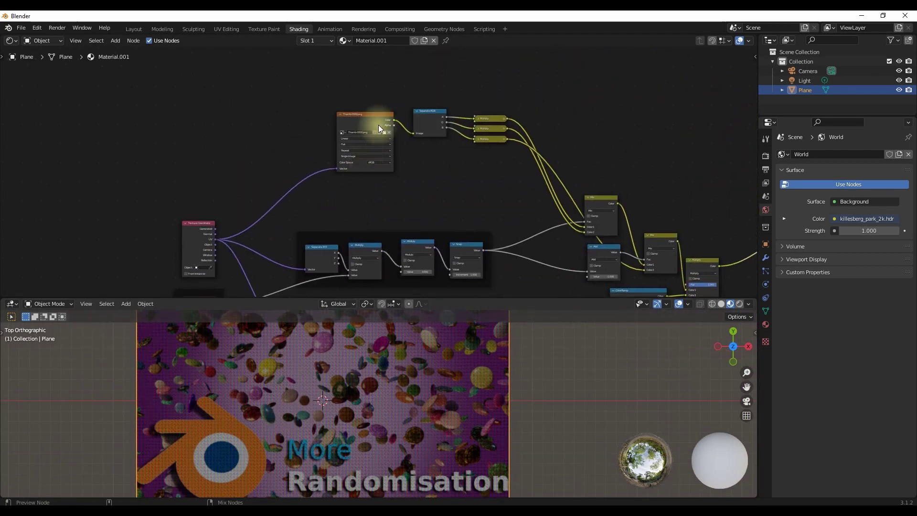
pyautogui.keyDown('ctrl'); pyautogui.keyDown('shift'); pyautogui.click(371, 119); pyautogui.keyUp('shift'); pyautogui.keyUp('ctrl')
pyautogui.scroll(3, 265, 388)
pyautogui.scroll(-2, 351, 179)
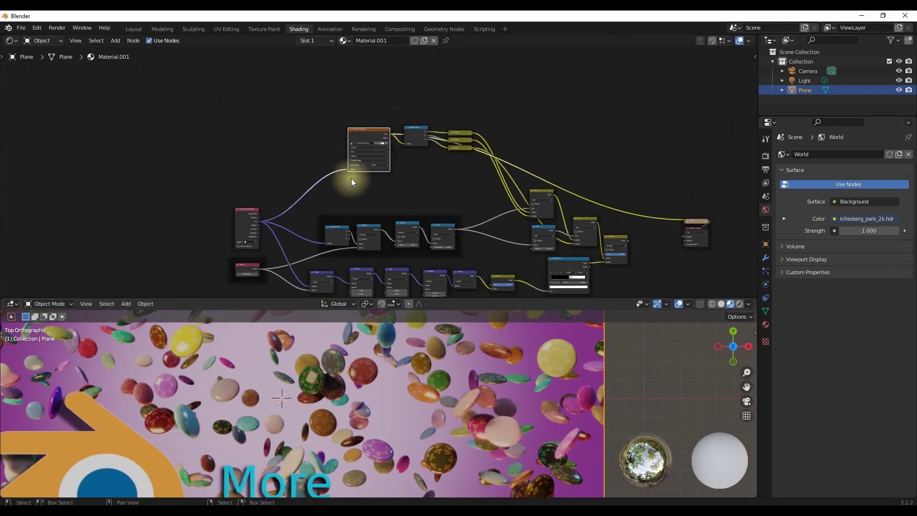
pyautogui.scroll(-1, 270, 411)
pyautogui.moveTo(511, 141); pyautogui.dragTo(464, 121, button='middle')
pyautogui.keyDown('ctrl'); pyautogui.keyDown('shift'); pyautogui.click(569, 221); pyautogui.keyUp('shift'); pyautogui.keyUp('ctrl')
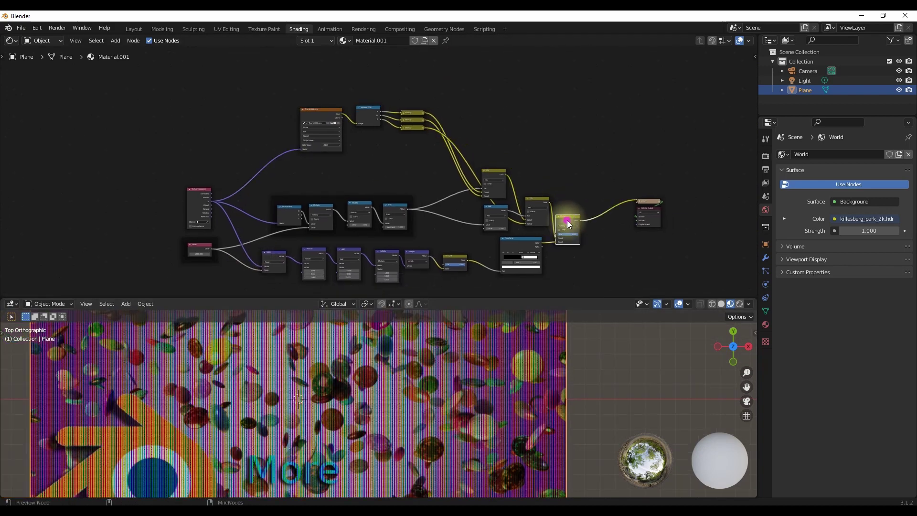
pyautogui.scroll(5, 412, 376)
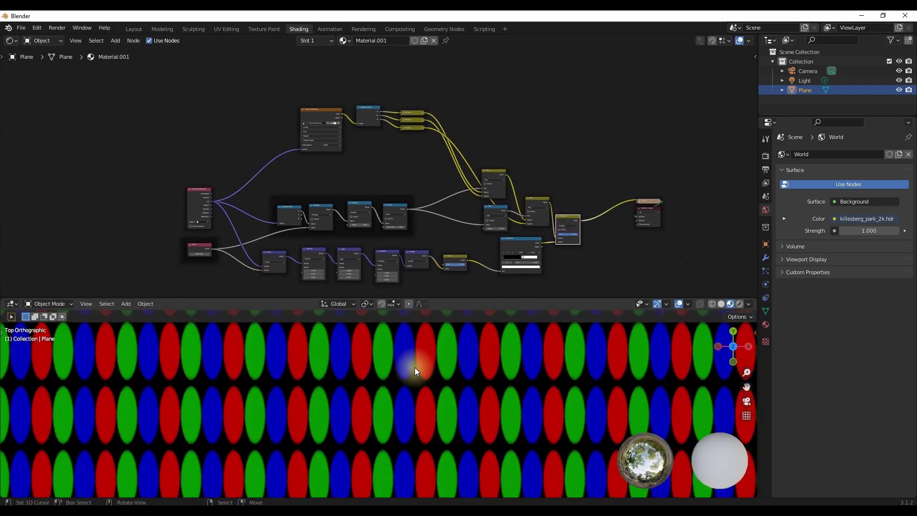
pyautogui.scroll(-5, 443, 351)
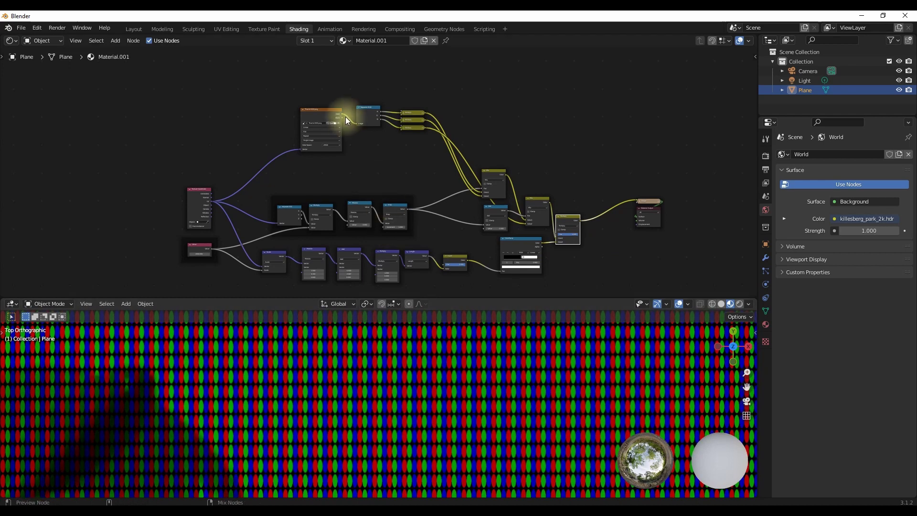
# Preview the unmodified image texture again and examine its colors on the plane.
pyautogui.keyDown('ctrl'); pyautogui.keyDown('shift'); pyautogui.click(326, 114); pyautogui.keyUp('shift'); pyautogui.keyUp('ctrl')
pyautogui.scroll(-3, 458, 364)
pyautogui.keyDown('shift'); pyautogui.moveTo(296, 383); pyautogui.dragTo(458, 308, button='middle'); pyautogui.keyUp('shift')
pyautogui.scroll(-5, 416, 366)
pyautogui.scroll(-3, 548, 203)
pyautogui.moveTo(550, 197); pyautogui.dragTo(510, 138, button='middle')
# Move the Texture Coordinate, Value and image texture nodes away from the other nodes and shift Separate RGB up to open a gap.
pyautogui.scroll(3, 422, 129)
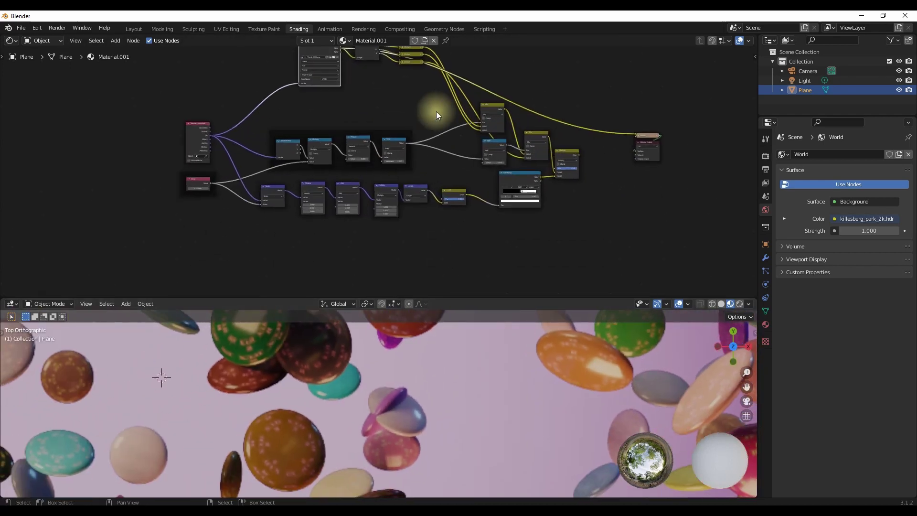
pyautogui.scroll(1, 389, 102)
pyautogui.moveTo(388, 102); pyautogui.dragTo(532, 159, button='middle')
pyautogui.moveTo(245, 94); pyautogui.dragTo(343, 266)
pyautogui.keyDown('shift'); pyautogui.click(453, 103); pyautogui.keyUp('shift')
pyautogui.press('g')
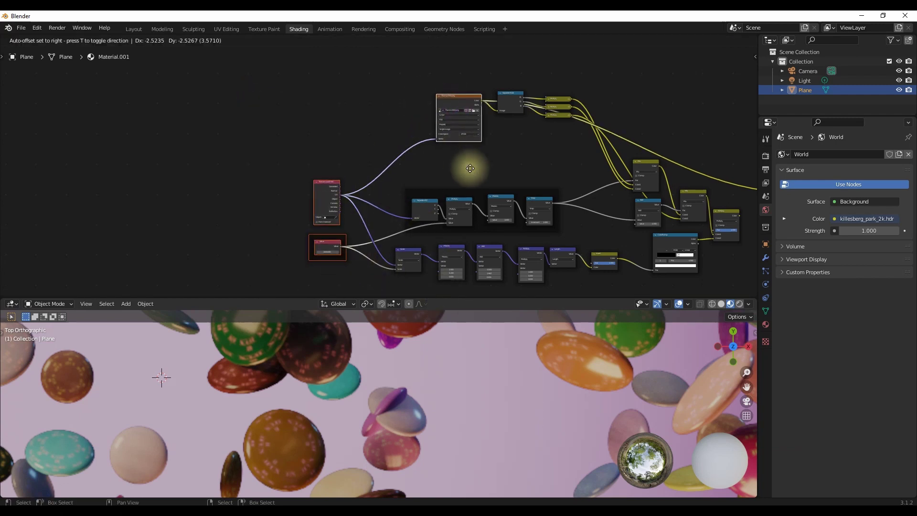
pyautogui.click(353, 164)
pyautogui.scroll(2, 437, 102)
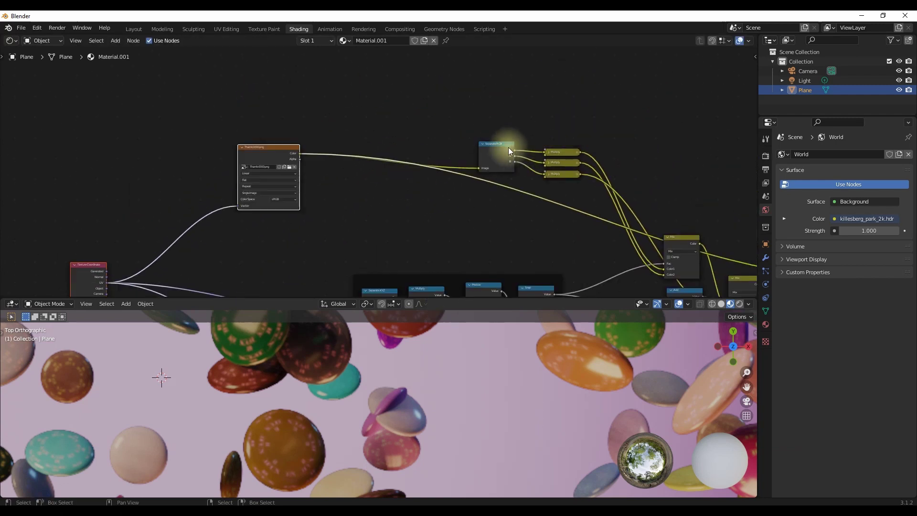
pyautogui.moveTo(508, 151); pyautogui.dragTo(507, 138)
# Insert a MixRGB node between the image texture and Separate RGB and set its blending mode to Multiply.
pyautogui.hotkey('shift', 'a')
pyautogui.moveTo(381, 168)
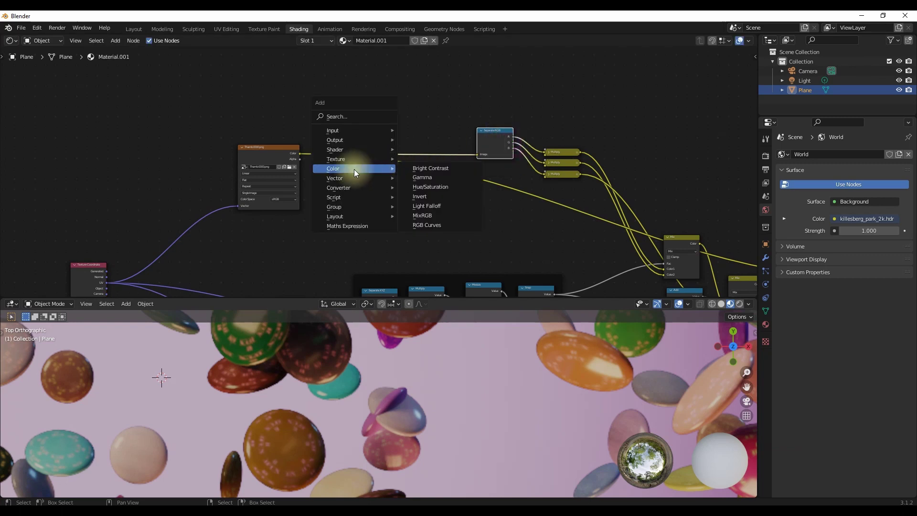
pyautogui.click(422, 216)
pyautogui.click(420, 143)
pyautogui.scroll(3, 403, 140)
pyautogui.click(449, 131)
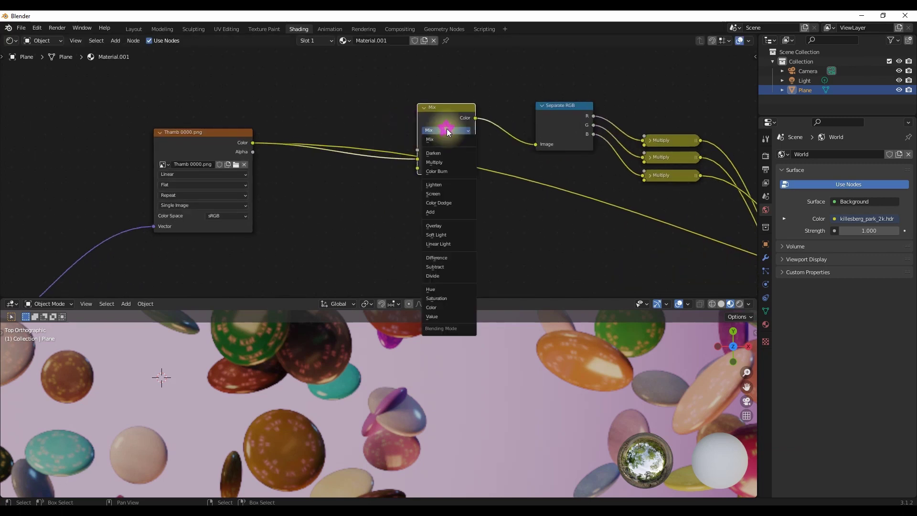
pyautogui.click(443, 162)
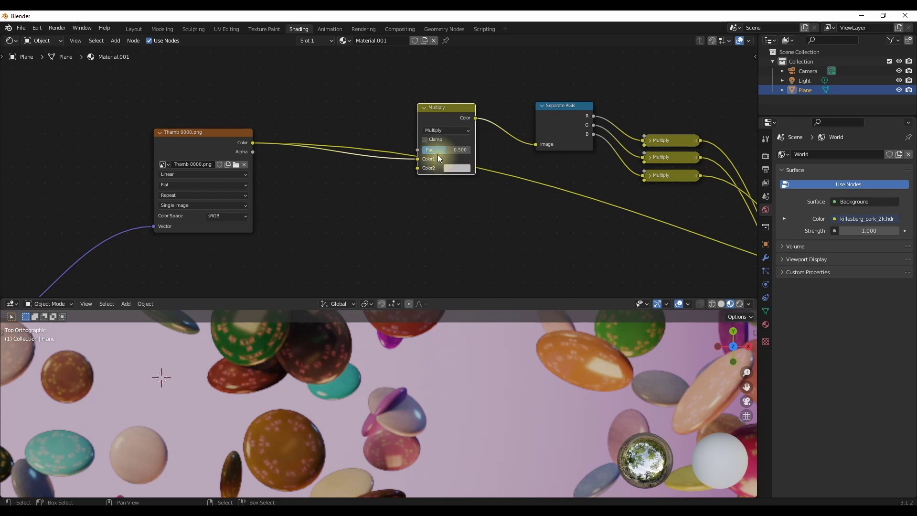
# Set the new Multiply node's factor to 1 and its second color to RGB 4, 4, 4 with full alpha.
pyautogui.click(459, 169)
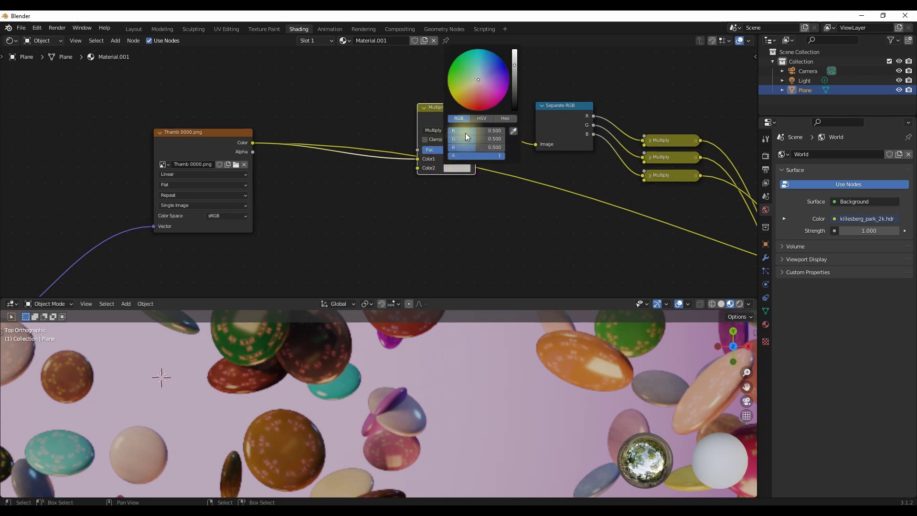
pyautogui.moveTo(475, 132); pyautogui.dragTo(476, 148)
pyautogui.click(431, 93)
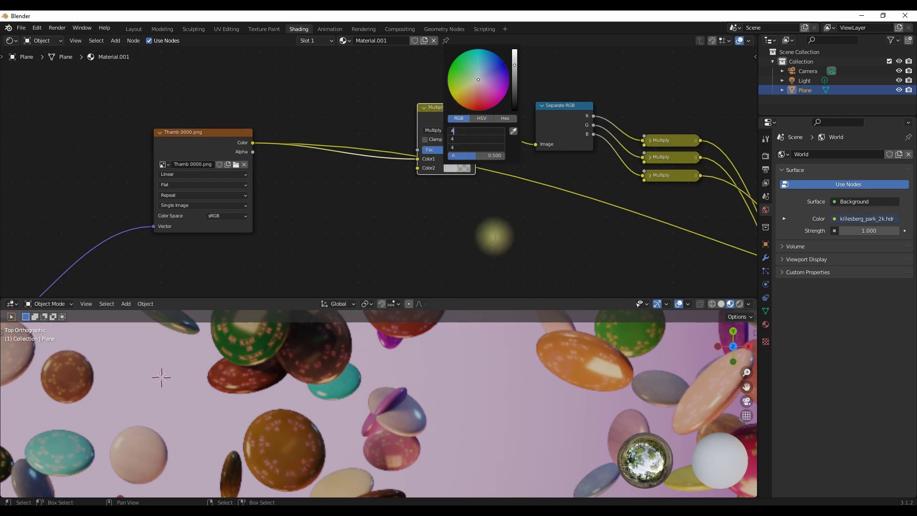
pyautogui.press('Return')
pyautogui.moveTo(480, 157); pyautogui.dragTo(508, 159)
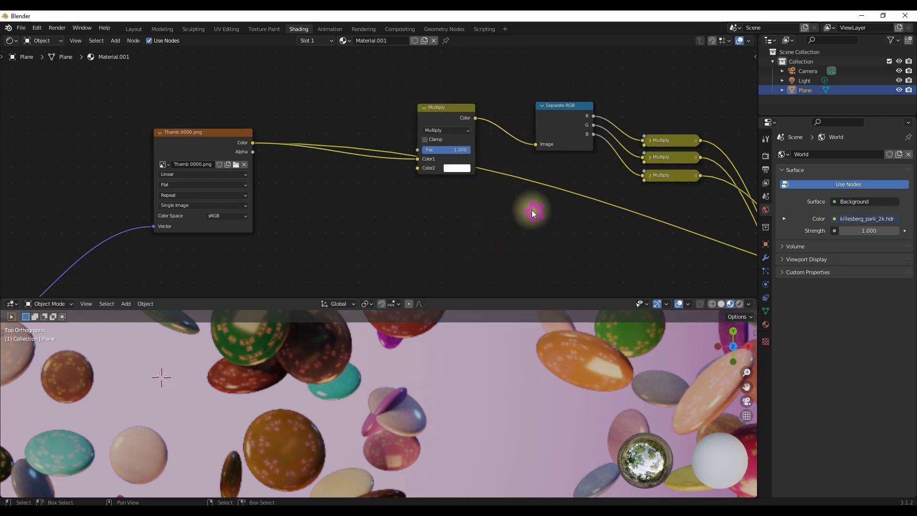
# Switch the preview between the final Multiply output and the original image texture to compare the brightened result, ending on the Multiply output.
pyautogui.scroll(-6, 531, 210)
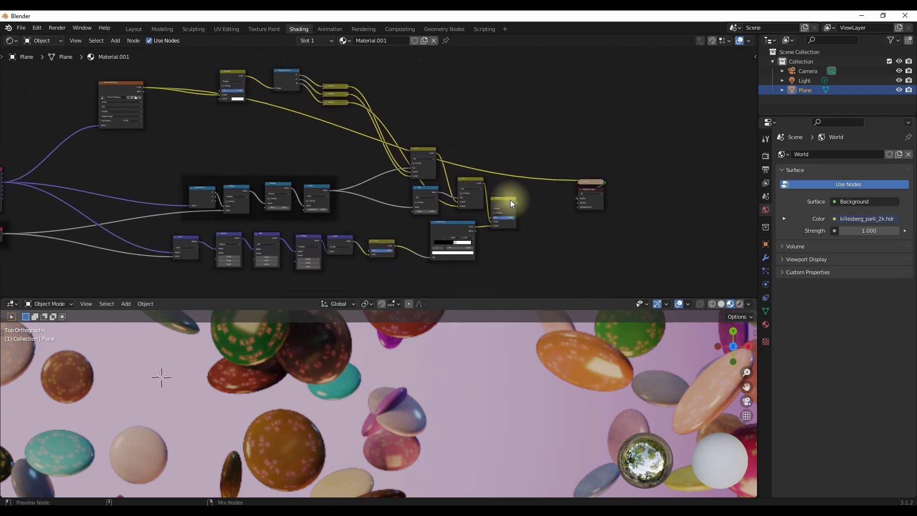
pyautogui.scroll(-6, 440, 355)
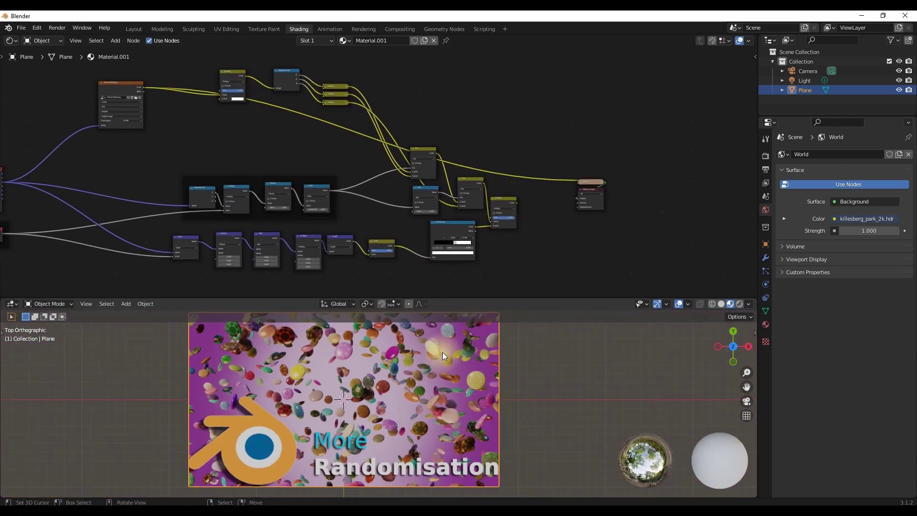
pyautogui.keyDown('ctrl'); pyautogui.keyDown('shift'); pyautogui.click(505, 201); pyautogui.keyUp('shift'); pyautogui.keyUp('ctrl')
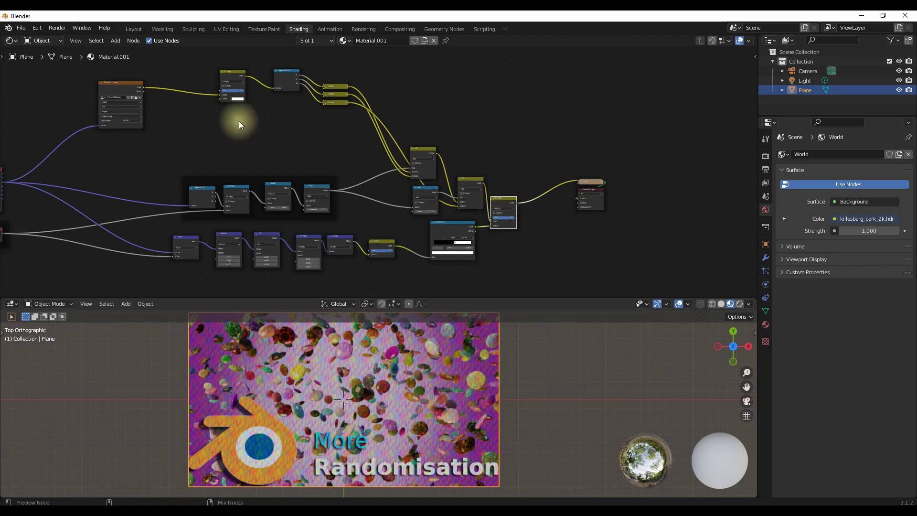
pyautogui.keyDown('ctrl'); pyautogui.keyDown('shift'); pyautogui.click(123, 85); pyautogui.keyUp('shift'); pyautogui.keyUp('ctrl')
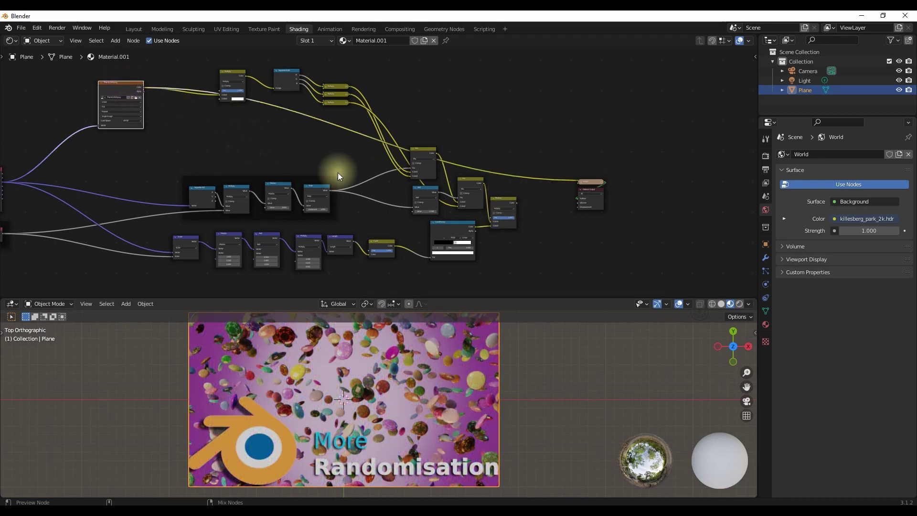
pyautogui.keyDown('ctrl'); pyautogui.keyDown('shift'); pyautogui.click(509, 197); pyautogui.keyUp('shift'); pyautogui.keyUp('ctrl')
# Examine the finished pixel pattern on the plane from close up, far away and oblique angles.
pyautogui.scroll(3, 423, 436)
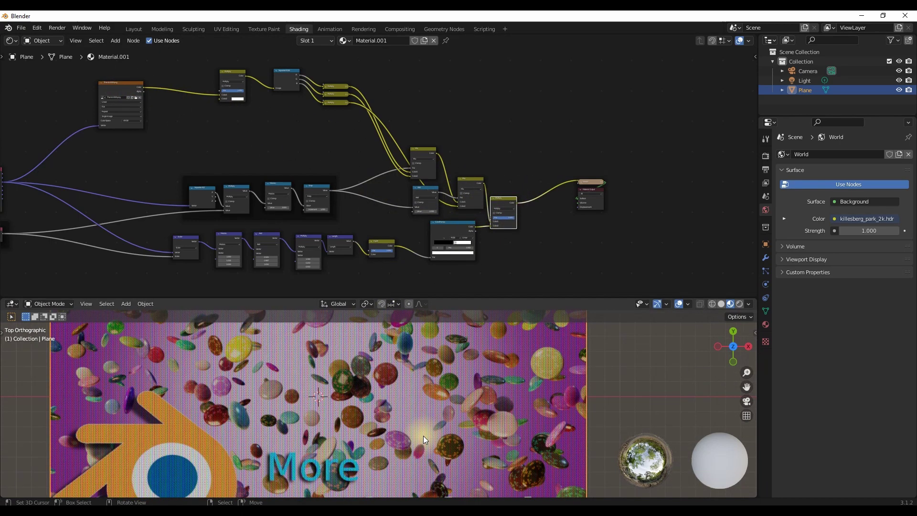
pyautogui.moveTo(535, 406); pyautogui.dragTo(463, 345, button='middle')
pyautogui.scroll(5, 434, 377)
pyautogui.scroll(-5, 433, 382)
pyautogui.scroll(4, 498, 388)
pyautogui.scroll(-3, 504, 395)
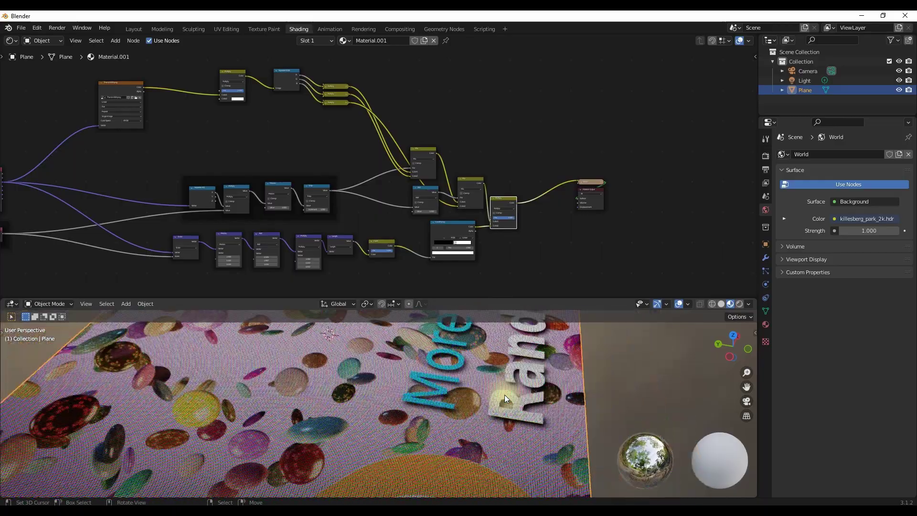
pyautogui.scroll(-10, 505, 395)
pyautogui.scroll(13, 503, 397)
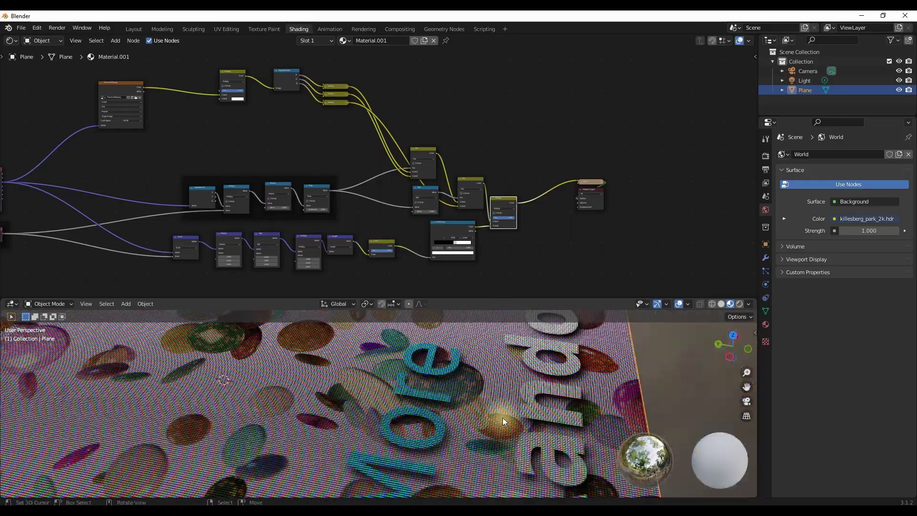
pyautogui.scroll(3, 504, 417)
pyautogui.scroll(-10, 504, 418)
pyautogui.moveTo(504, 418); pyautogui.dragTo(417, 459, button='middle')
# Add a second Image Texture node, feed it the UV coordinates, and place it beneath the existing image texture.
pyautogui.moveTo(233, 182); pyautogui.dragTo(603, 245, button='middle')
pyautogui.scroll(5, 525, 205)
pyautogui.moveTo(494, 181); pyautogui.dragTo(367, 165, button='middle')
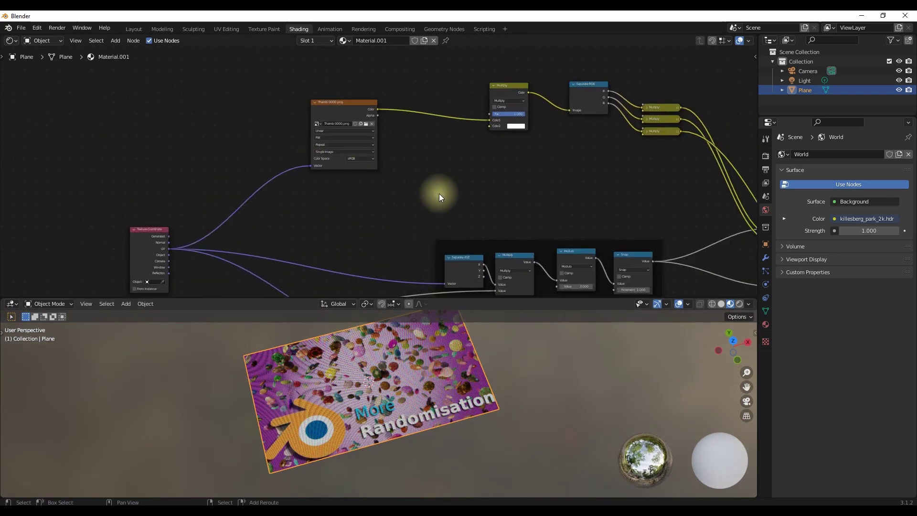
pyautogui.hotkey('shift', 'a')
pyautogui.moveTo(430, 183)
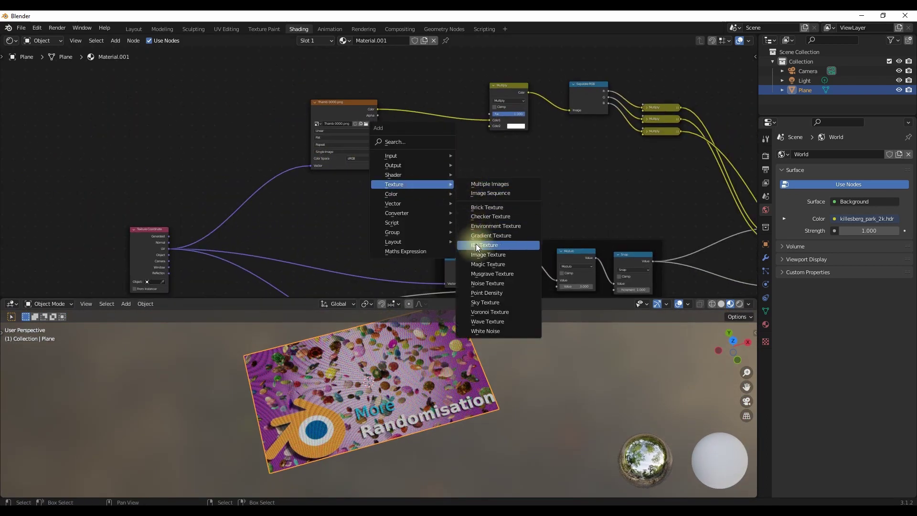
pyautogui.click(481, 256)
pyautogui.click(420, 153)
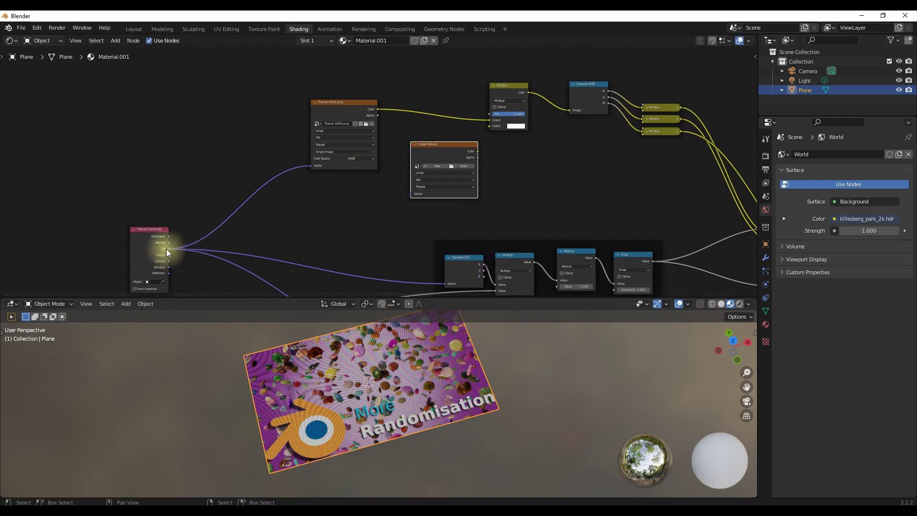
pyautogui.moveTo(166, 248); pyautogui.dragTo(411, 194)
pyautogui.moveTo(434, 156); pyautogui.dragTo(333, 188)
# Create a new blank 1024 by 1024 px image with a fully transparent black fill in the second Image Texture node.
pyautogui.click(341, 200)
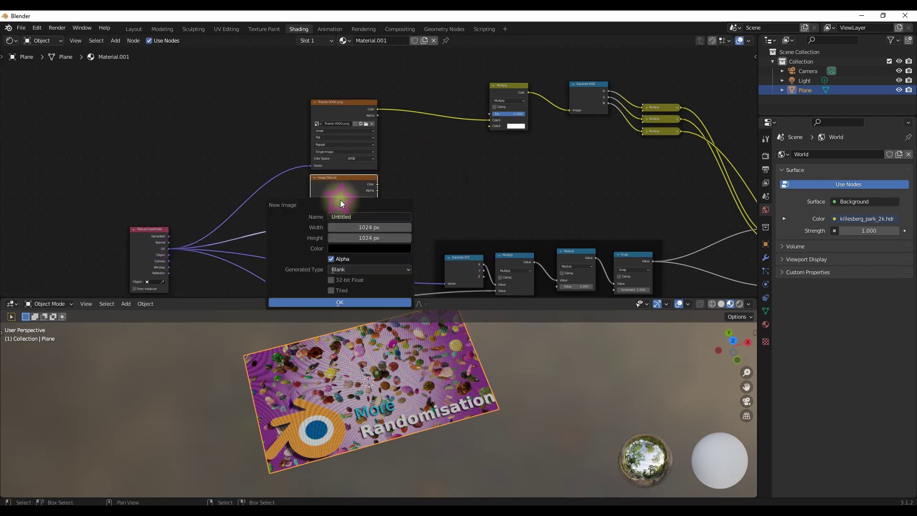
pyautogui.click(363, 248)
pyautogui.moveTo(387, 233); pyautogui.dragTo(323, 233)
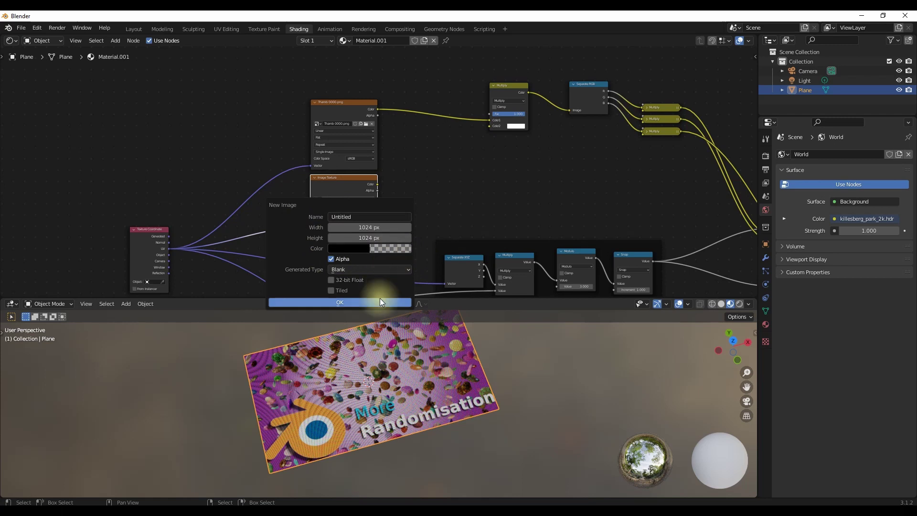
pyautogui.click(340, 302)
# Duplicate the Multiply node, place the copy between the image textures and the original Multiply, and set its blending mode to Mix.
pyautogui.moveTo(381, 293); pyautogui.dragTo(381, 226, button='middle')
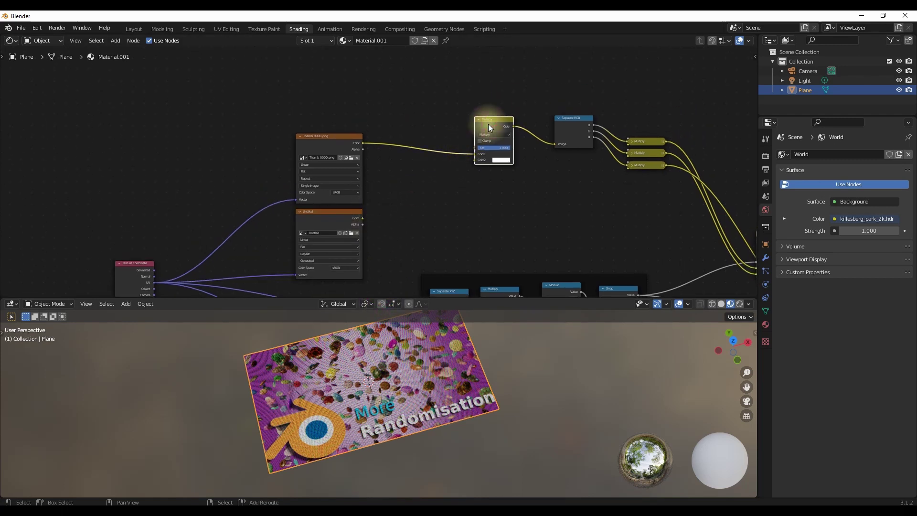
pyautogui.hotkey('shift', 'd')
pyautogui.click(416, 171)
pyautogui.scroll(3, 407, 200)
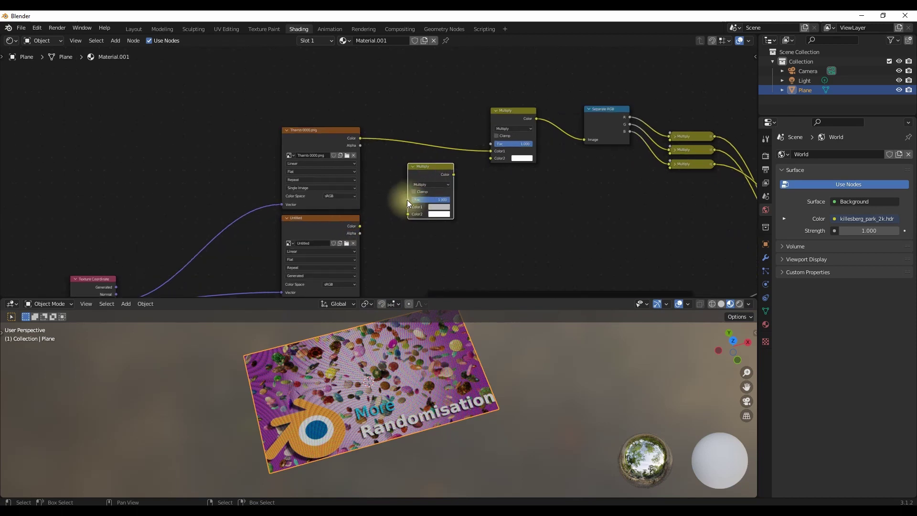
pyautogui.click(449, 191)
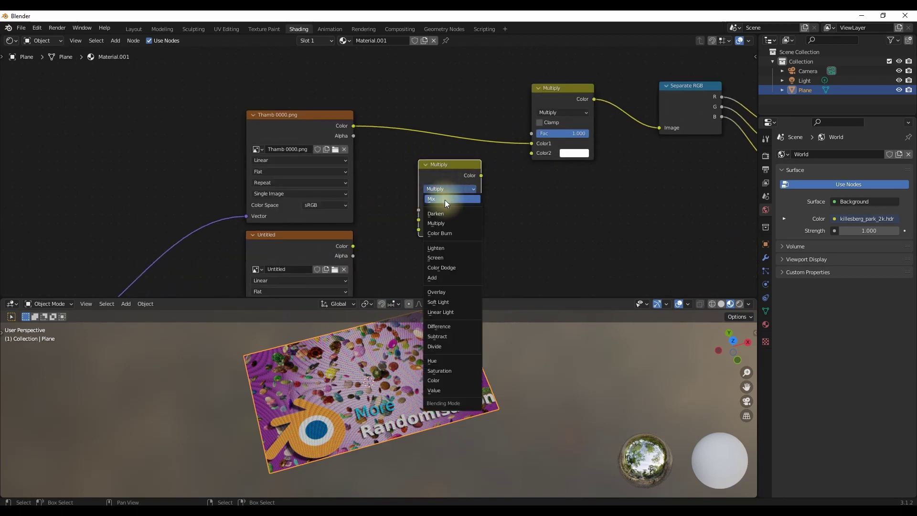
pyautogui.click(445, 199)
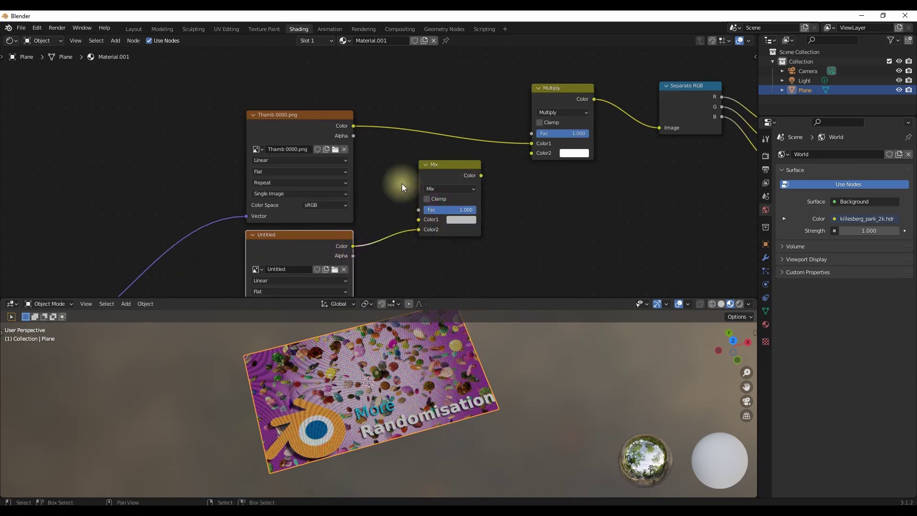
# Connect the original image to the Mix node's first color, the blank image to its second, and the result to Multiply's Color1.
pyautogui.moveTo(360, 127); pyautogui.dragTo(368, 149)
pyautogui.moveTo(419, 221); pyautogui.dragTo(418, 219)
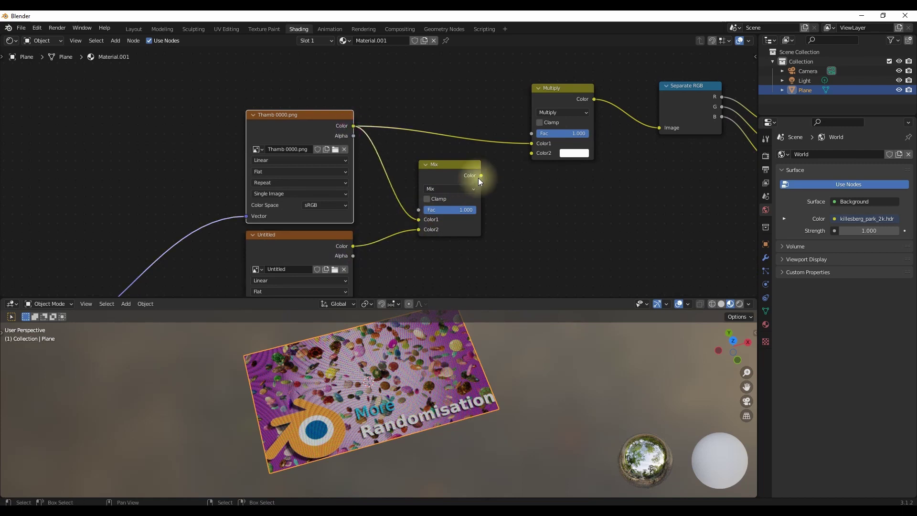
pyautogui.moveTo(540, 143); pyautogui.dragTo(540, 140)
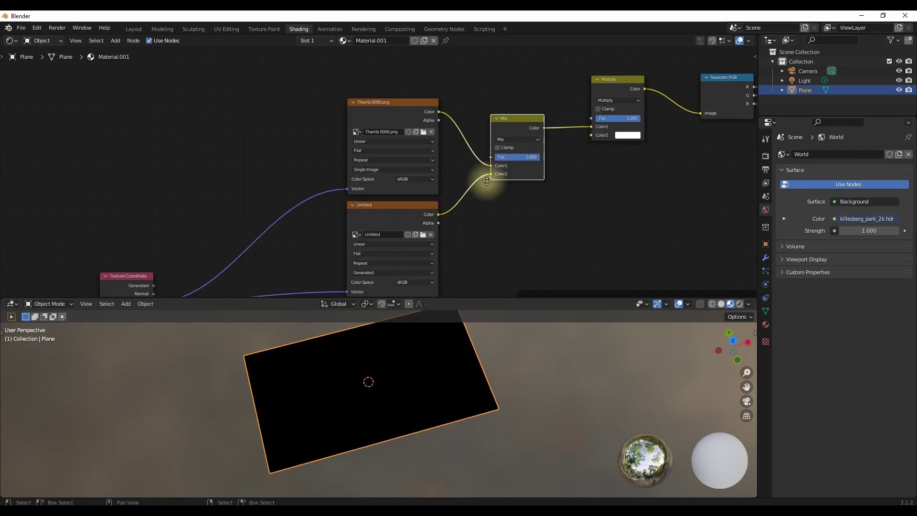
# Set the Mix node's factor to 0.
pyautogui.moveTo(493, 180); pyautogui.dragTo(493, 187, button='middle')
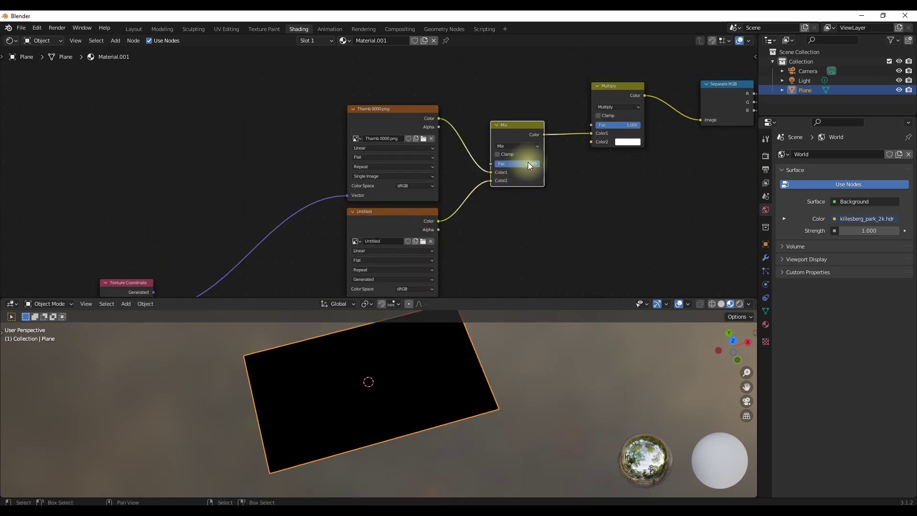
pyautogui.moveTo(529, 162); pyautogui.dragTo(482, 163)
pyautogui.scroll(2, 506, 160)
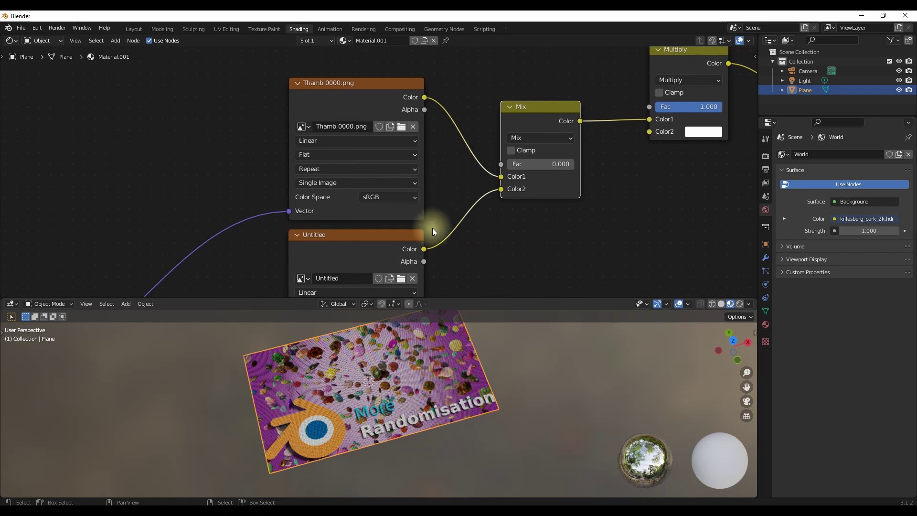
# Connect the blank image's alpha output to the Mix node's factor.
pyautogui.moveTo(401, 163); pyautogui.dragTo(389, 173)
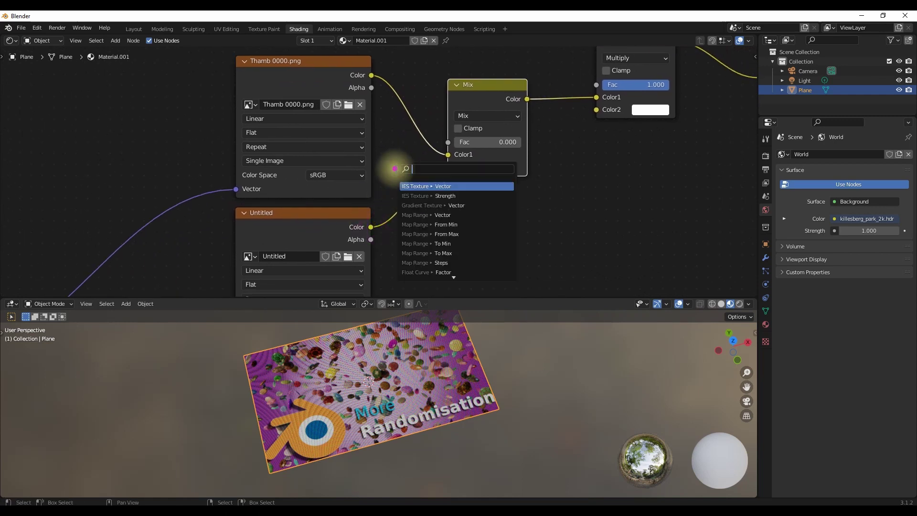
pyautogui.press('Escape')
pyautogui.moveTo(371, 240); pyautogui.dragTo(449, 143)
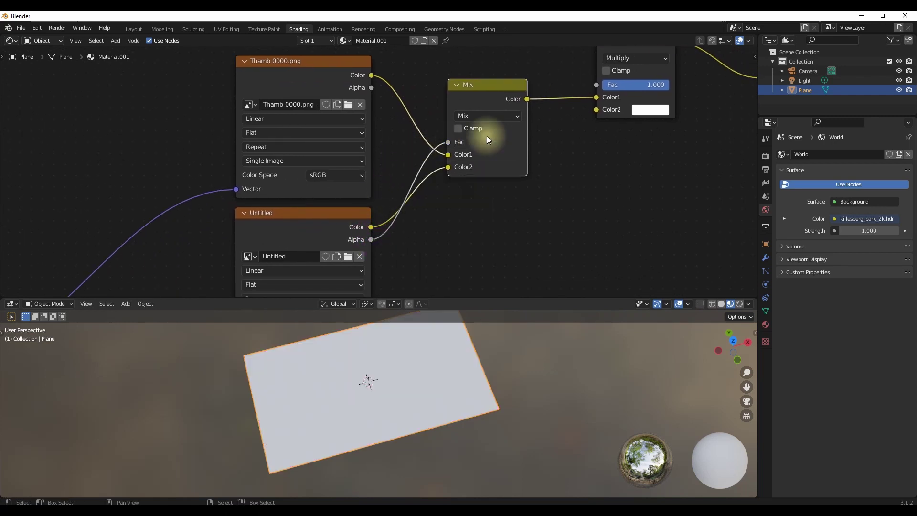
pyautogui.moveTo(401, 351); pyautogui.dragTo(388, 376, button='middle')
pyautogui.scroll(-5, 383, 168)
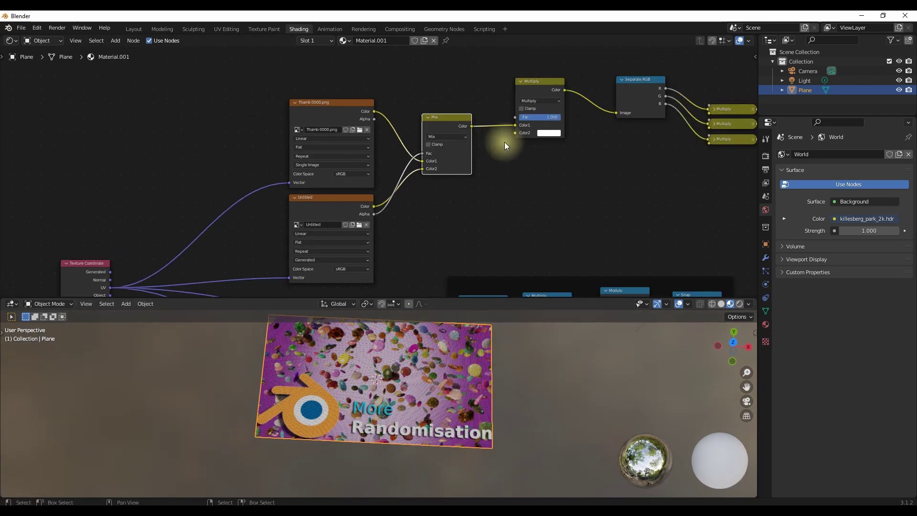
# Select the blank image's texture node, enlarge the 3D viewport, switch the plane to Texture Paint mode and show the brush settings.
pyautogui.moveTo(592, 169); pyautogui.dragTo(516, 152, button='middle')
pyautogui.scroll(2, 382, 165)
pyautogui.moveTo(303, 293); pyautogui.dragTo(376, 270, button='middle')
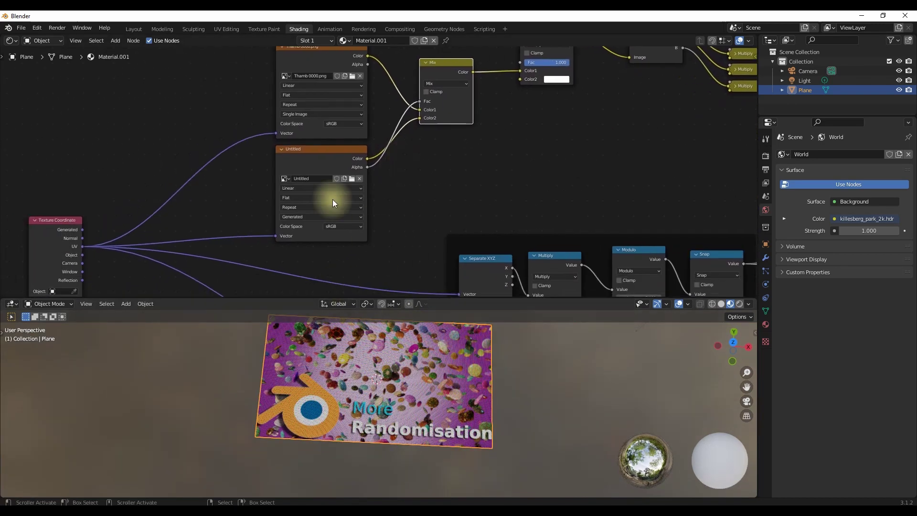
pyautogui.click(319, 162)
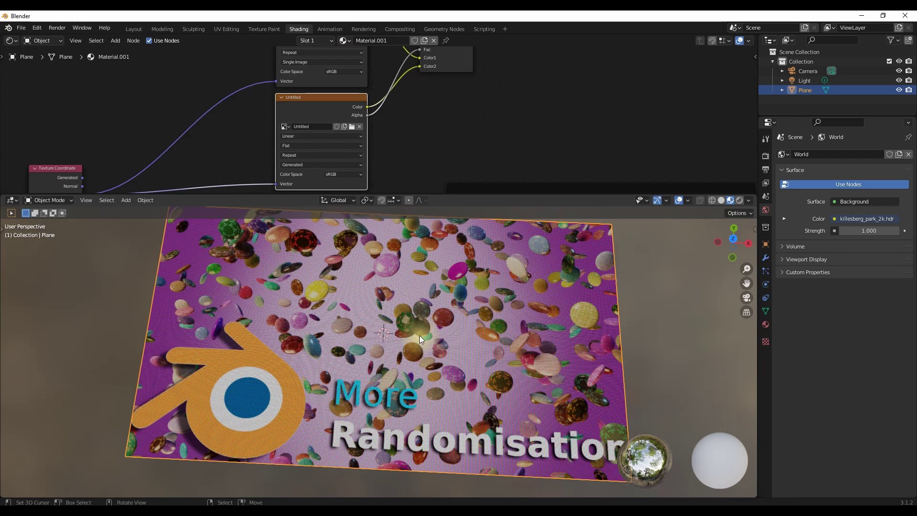
pyautogui.hotkey('ctrl', 'Tab')
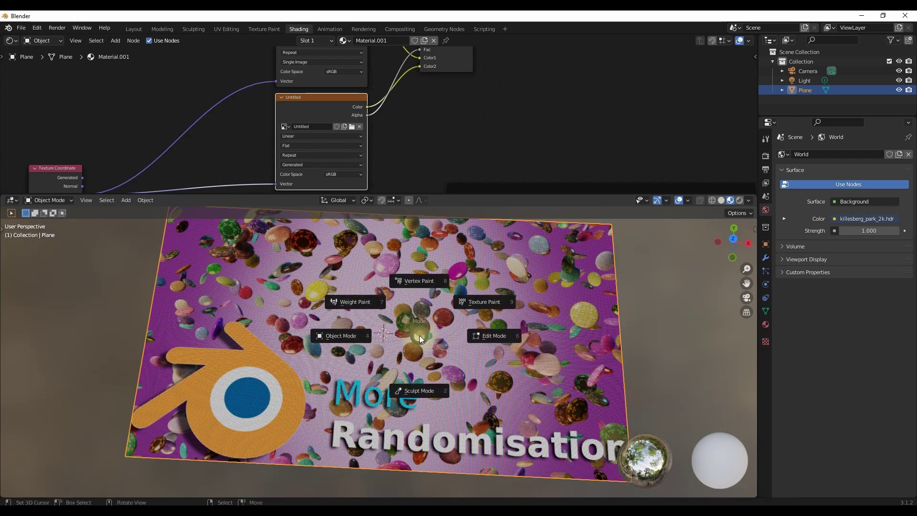
pyautogui.click(497, 301)
pyautogui.click(766, 139)
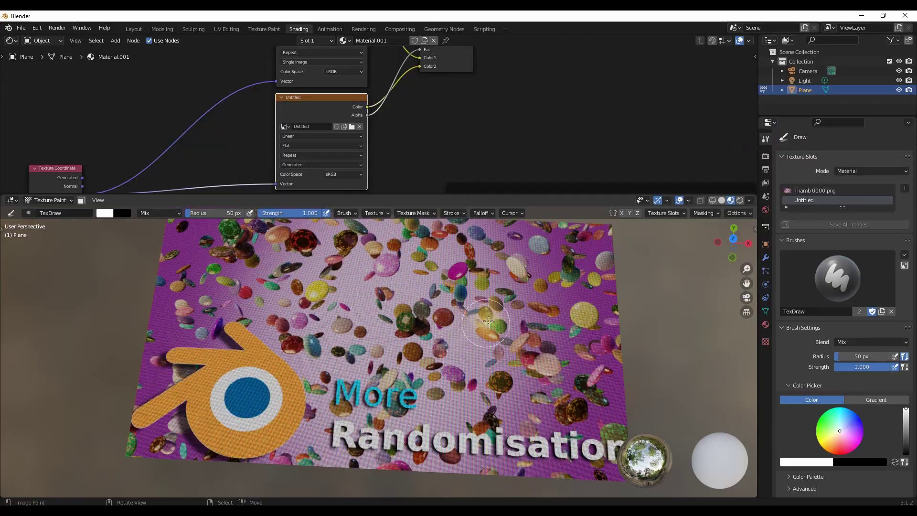
# Paint a soft white blob on the blank image layer, above and to the right of the word More on the plane.
pyautogui.click(488, 306)
pyautogui.moveTo(487, 307)
pyautogui.mouseDown()
pyautogui.moveTo(514, 332)
pyautogui.moveTo(483, 324)
pyautogui.mouseUp()
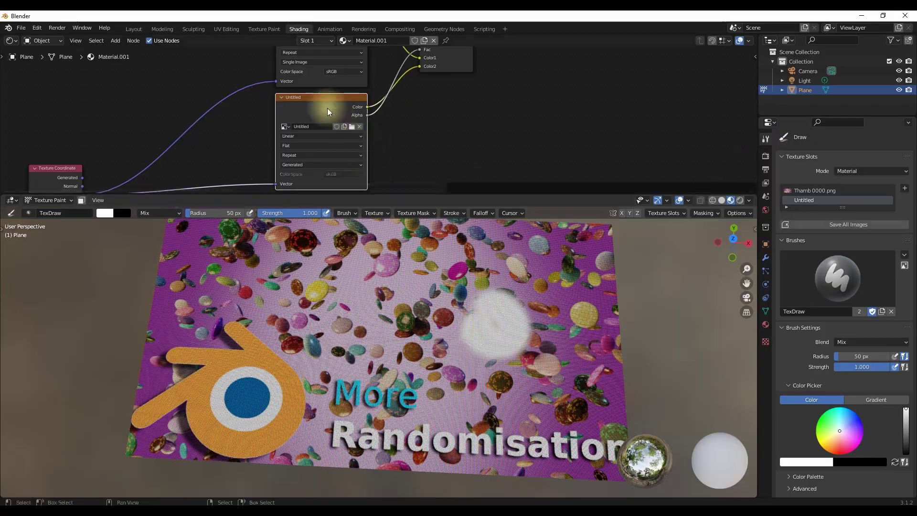
pyautogui.scroll(3, 527, 323)
pyautogui.moveTo(551, 336)
pyautogui.keyDown('shift'); pyautogui.mouseDown(button='middle')
pyautogui.moveTo(374, 368)
pyautogui.moveTo(394, 365)
pyautogui.mouseUp(button='middle'); pyautogui.keyUp('shift')
pyautogui.scroll(-3, 430, 361)
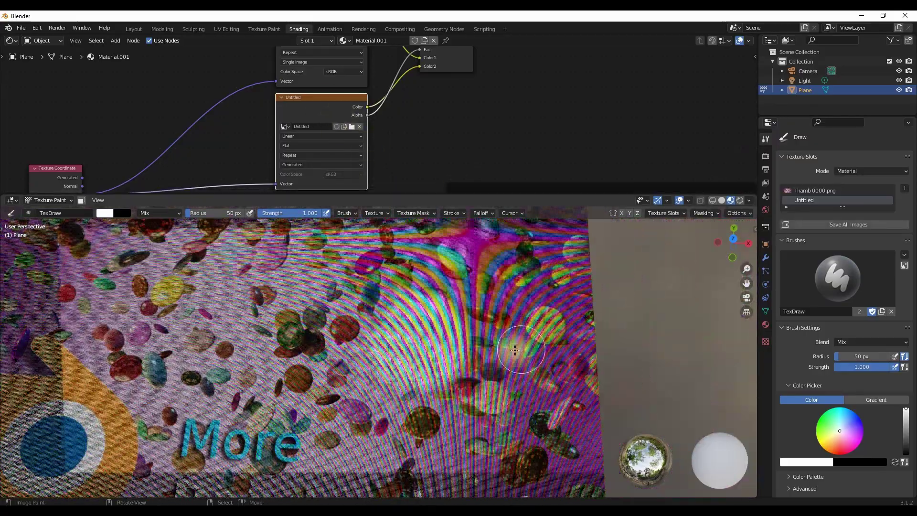
pyautogui.moveTo(492, 354); pyautogui.dragTo(511, 356, button='middle')
# Set the brush color to pure red (RGB 1, 0, 0) and paint a blob at the lower right of the white one.
pyautogui.click(805, 462)
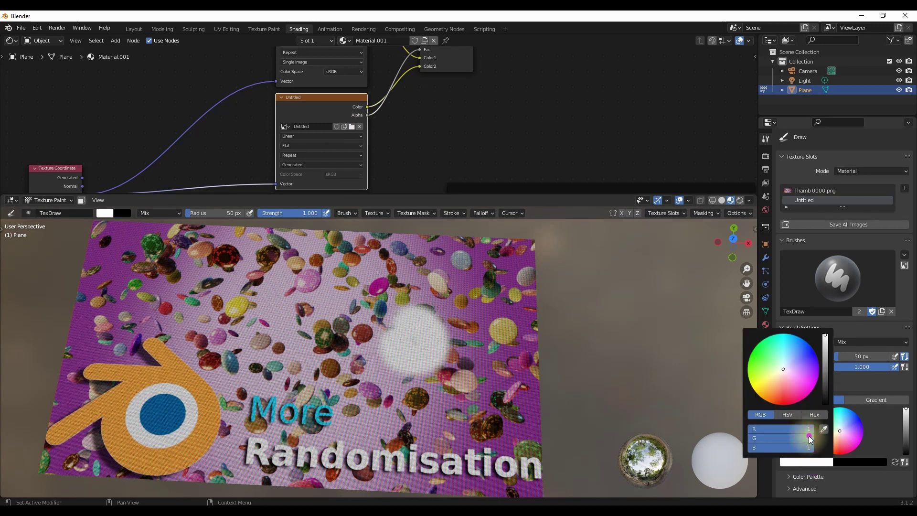
pyautogui.moveTo(811, 439); pyautogui.dragTo(781, 444)
pyautogui.moveTo(421, 364); pyautogui.dragTo(442, 380)
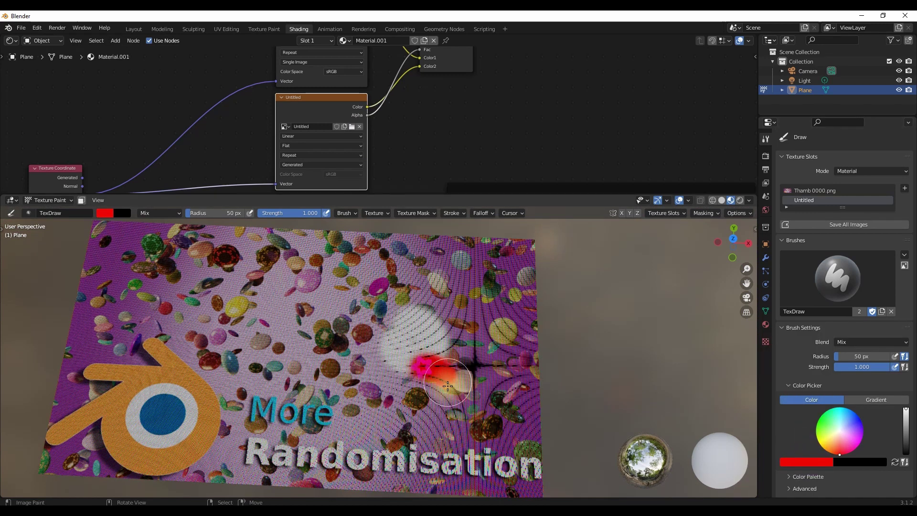
# Set the brush color to pure green (RGB 0, 1, 0) and paint a blob directly left of the red one.
pyautogui.click(790, 461)
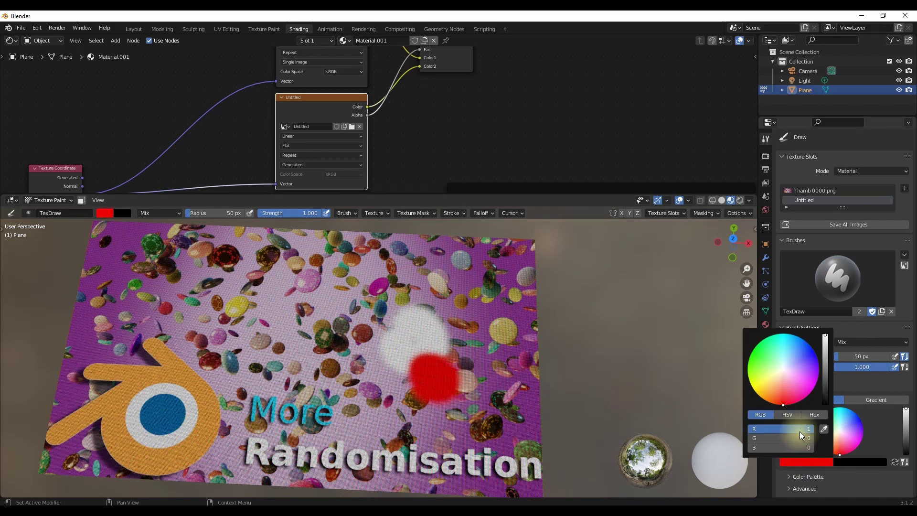
pyautogui.moveTo(799, 432)
pyautogui.mouseDown()
pyautogui.moveTo(755, 437)
pyautogui.moveTo(810, 438)
pyautogui.mouseUp()
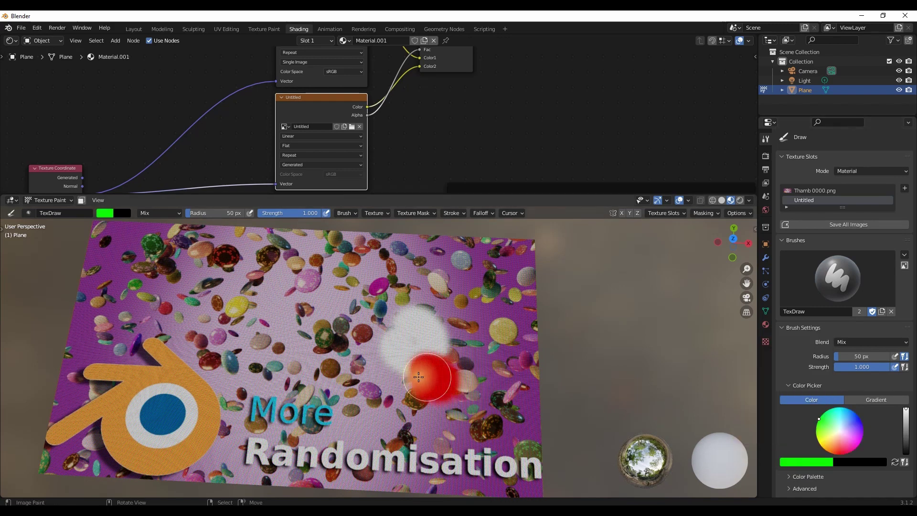
pyautogui.moveTo(409, 380); pyautogui.dragTo(406, 360)
# Set the brush color to pure blue and paint a blob over the white one, just above the red one.
pyautogui.click(794, 463)
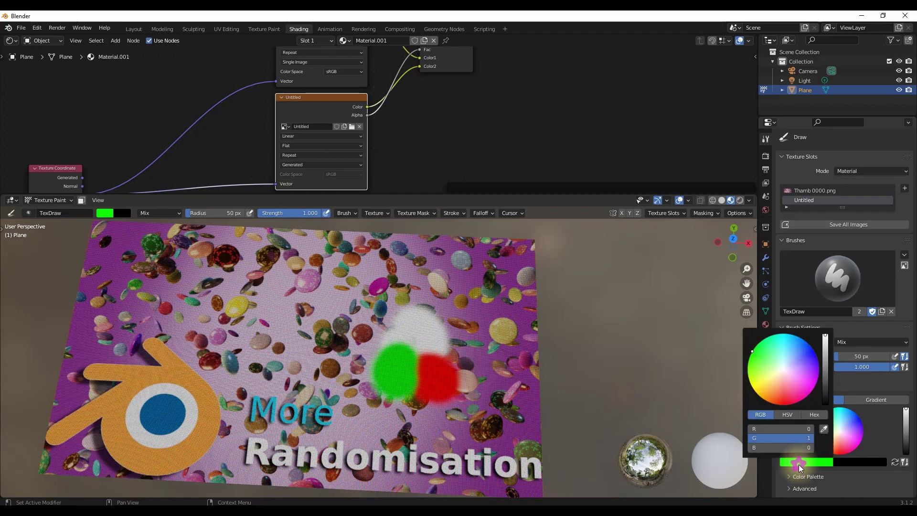
pyautogui.moveTo(791, 440)
pyautogui.mouseDown()
pyautogui.moveTo(754, 448)
pyautogui.moveTo(811, 448)
pyautogui.mouseUp()
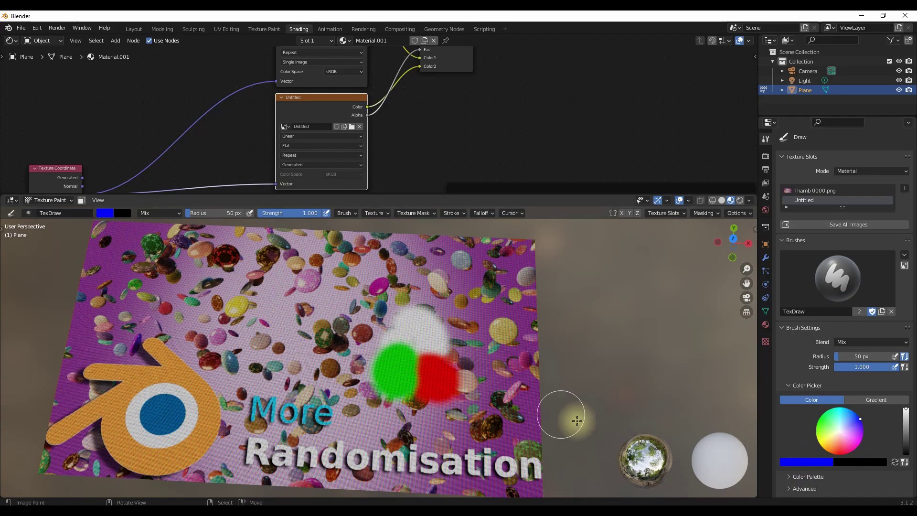
pyautogui.moveTo(426, 338); pyautogui.dragTo(433, 349)
# Examine the painted blue, green, red and white areas from close up and far away to check which subpixels light up.
pyautogui.scroll(10, 441, 338)
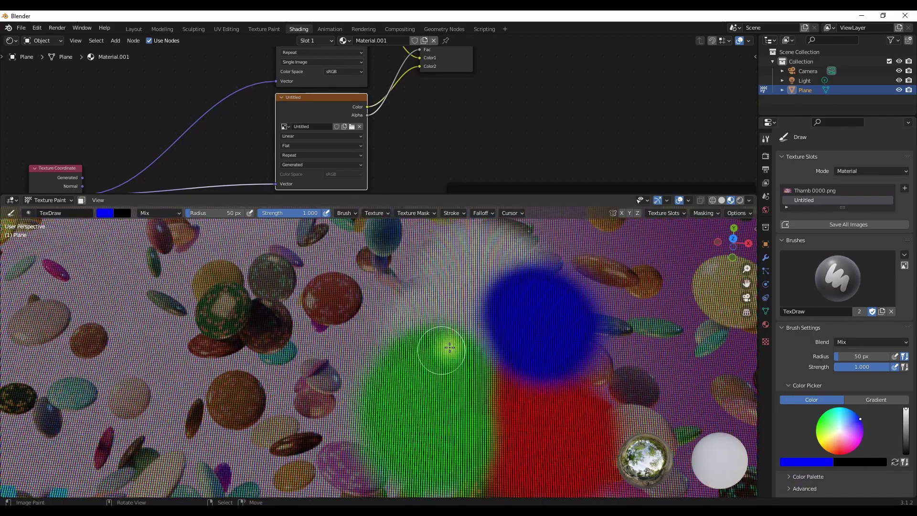
pyautogui.scroll(-10, 416, 344)
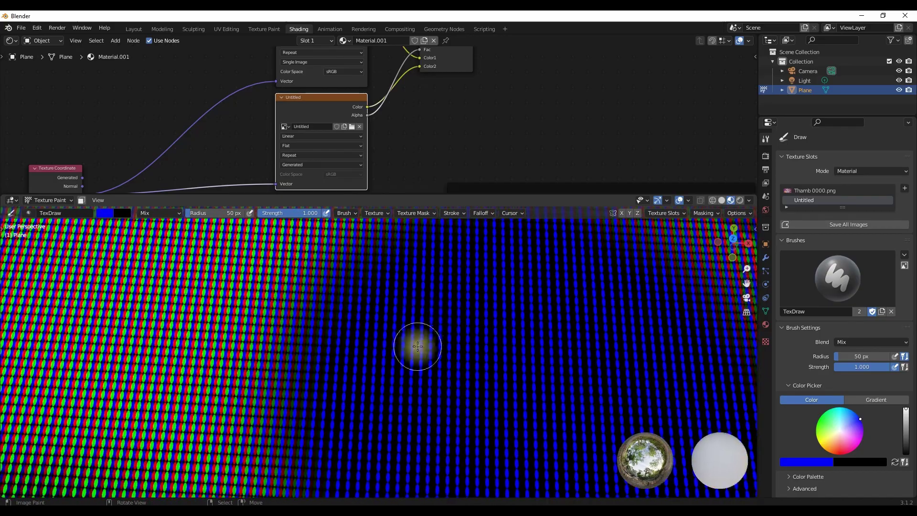
pyautogui.scroll(8, 418, 339)
pyautogui.scroll(-8, 420, 330)
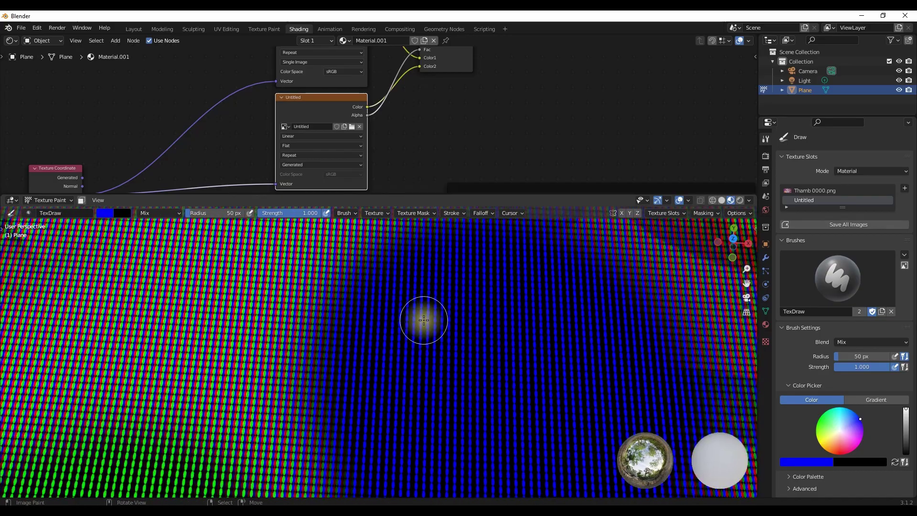
pyautogui.scroll(8, 427, 316)
pyautogui.scroll(-8, 349, 352)
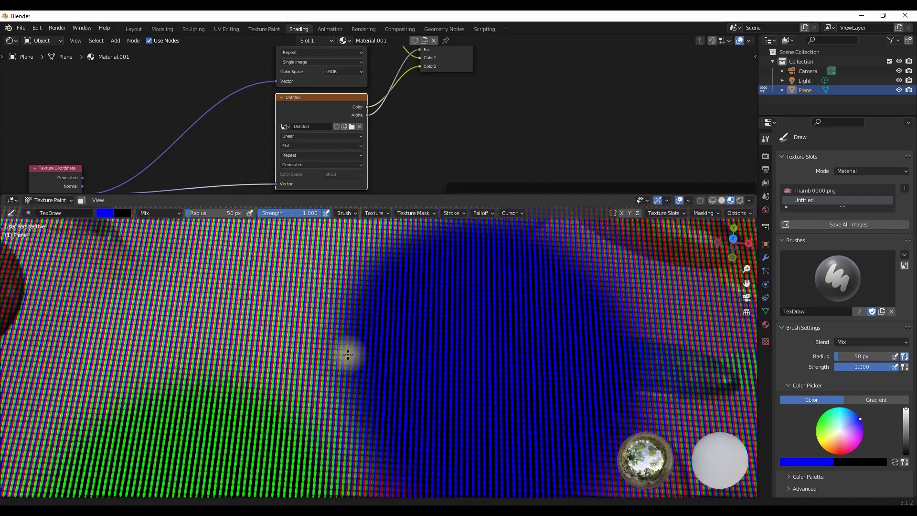
pyautogui.scroll(8, 320, 374)
pyautogui.scroll(-8, 282, 409)
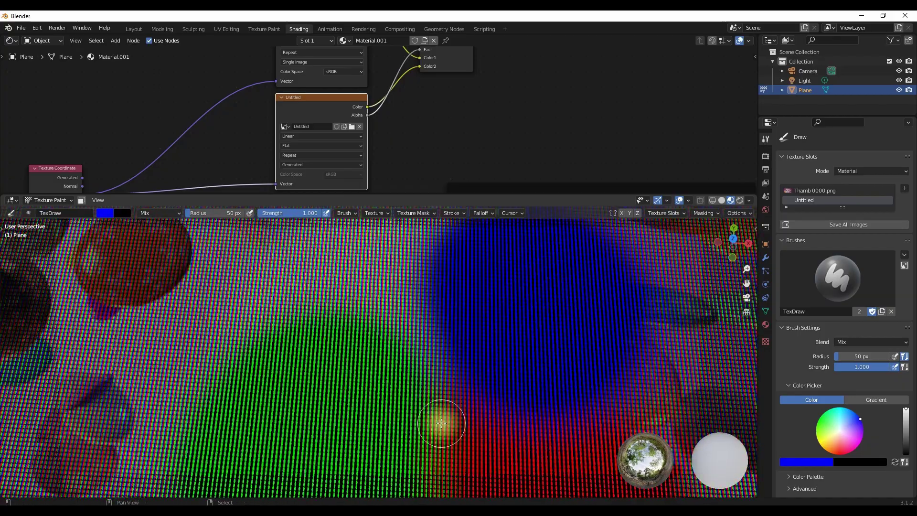
pyautogui.scroll(10, 473, 382)
pyautogui.scroll(-8, 462, 357)
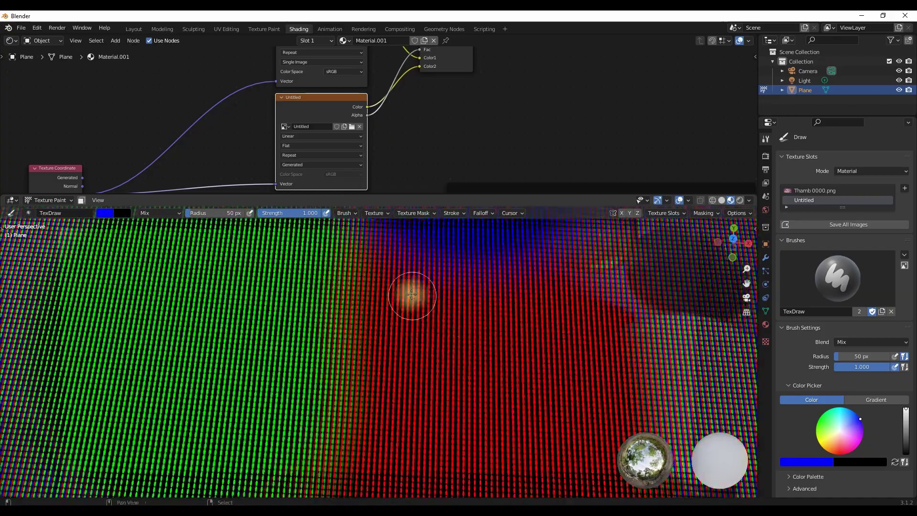
pyautogui.scroll(8, 342, 257)
pyautogui.scroll(-8, 389, 358)
pyautogui.scroll(8, 352, 322)
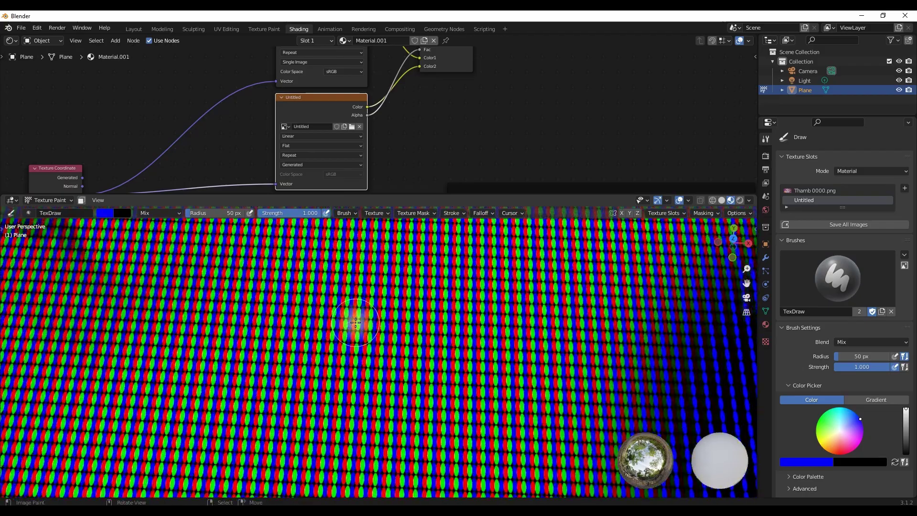
pyautogui.scroll(-10, 352, 322)
pyautogui.scroll(2, 355, 322)
pyautogui.scroll(-10, 355, 323)
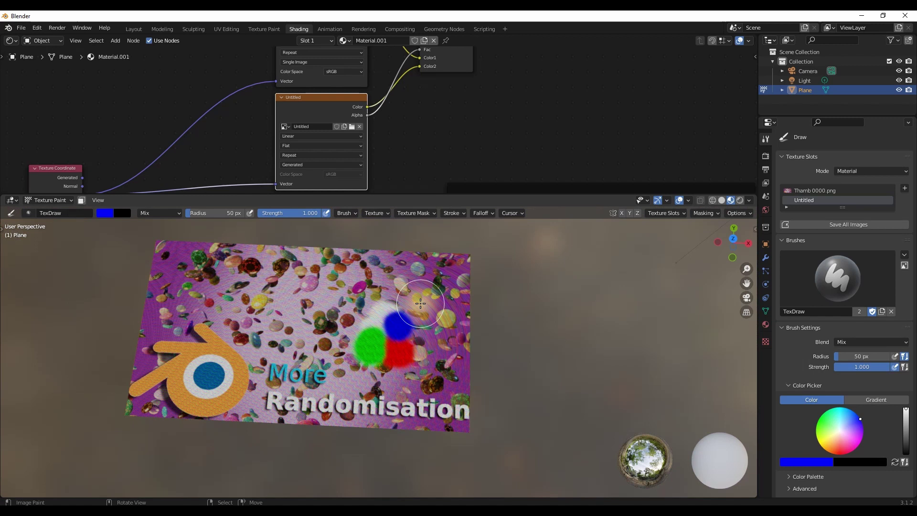
# Maximize the node editor and look over the complete screen material node tree.
pyautogui.hotkey('ctrl', 'space')
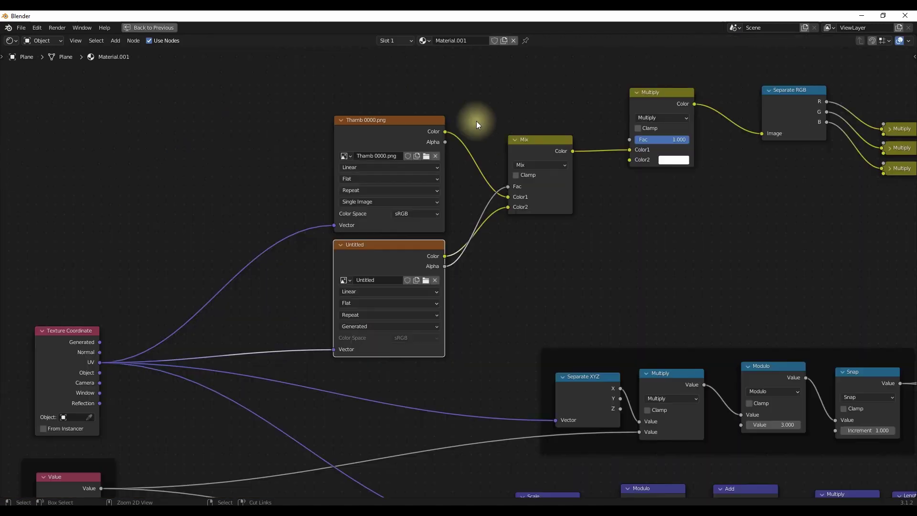
pyautogui.scroll(-6, 430, 174)
pyautogui.moveTo(529, 215); pyautogui.dragTo(443, 190, button='middle')
pyautogui.scroll(2, 411, 184)
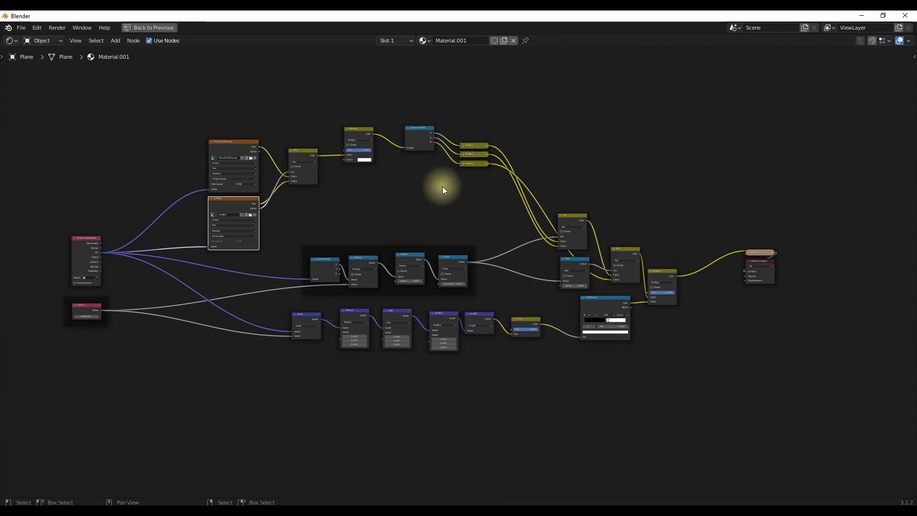